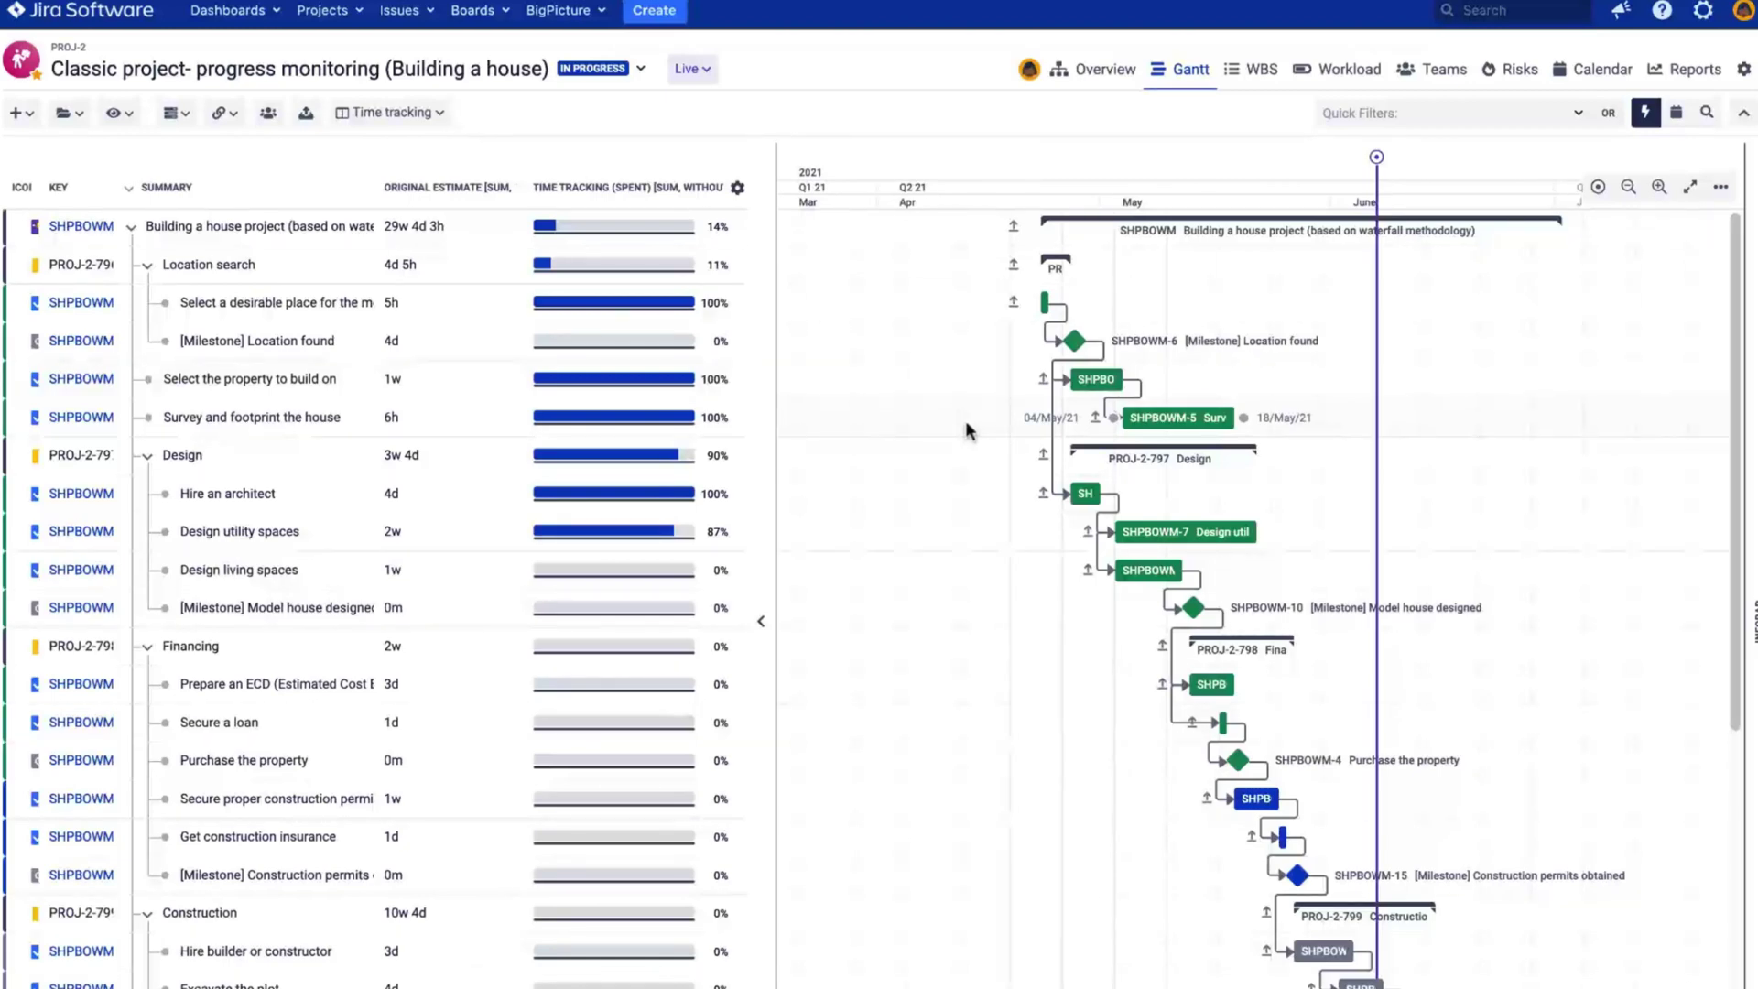
# Drag SHPBOWM-3 later on the Gantt so linked items reschedule, and review the Live scenario list.
pyautogui.click(965, 423)
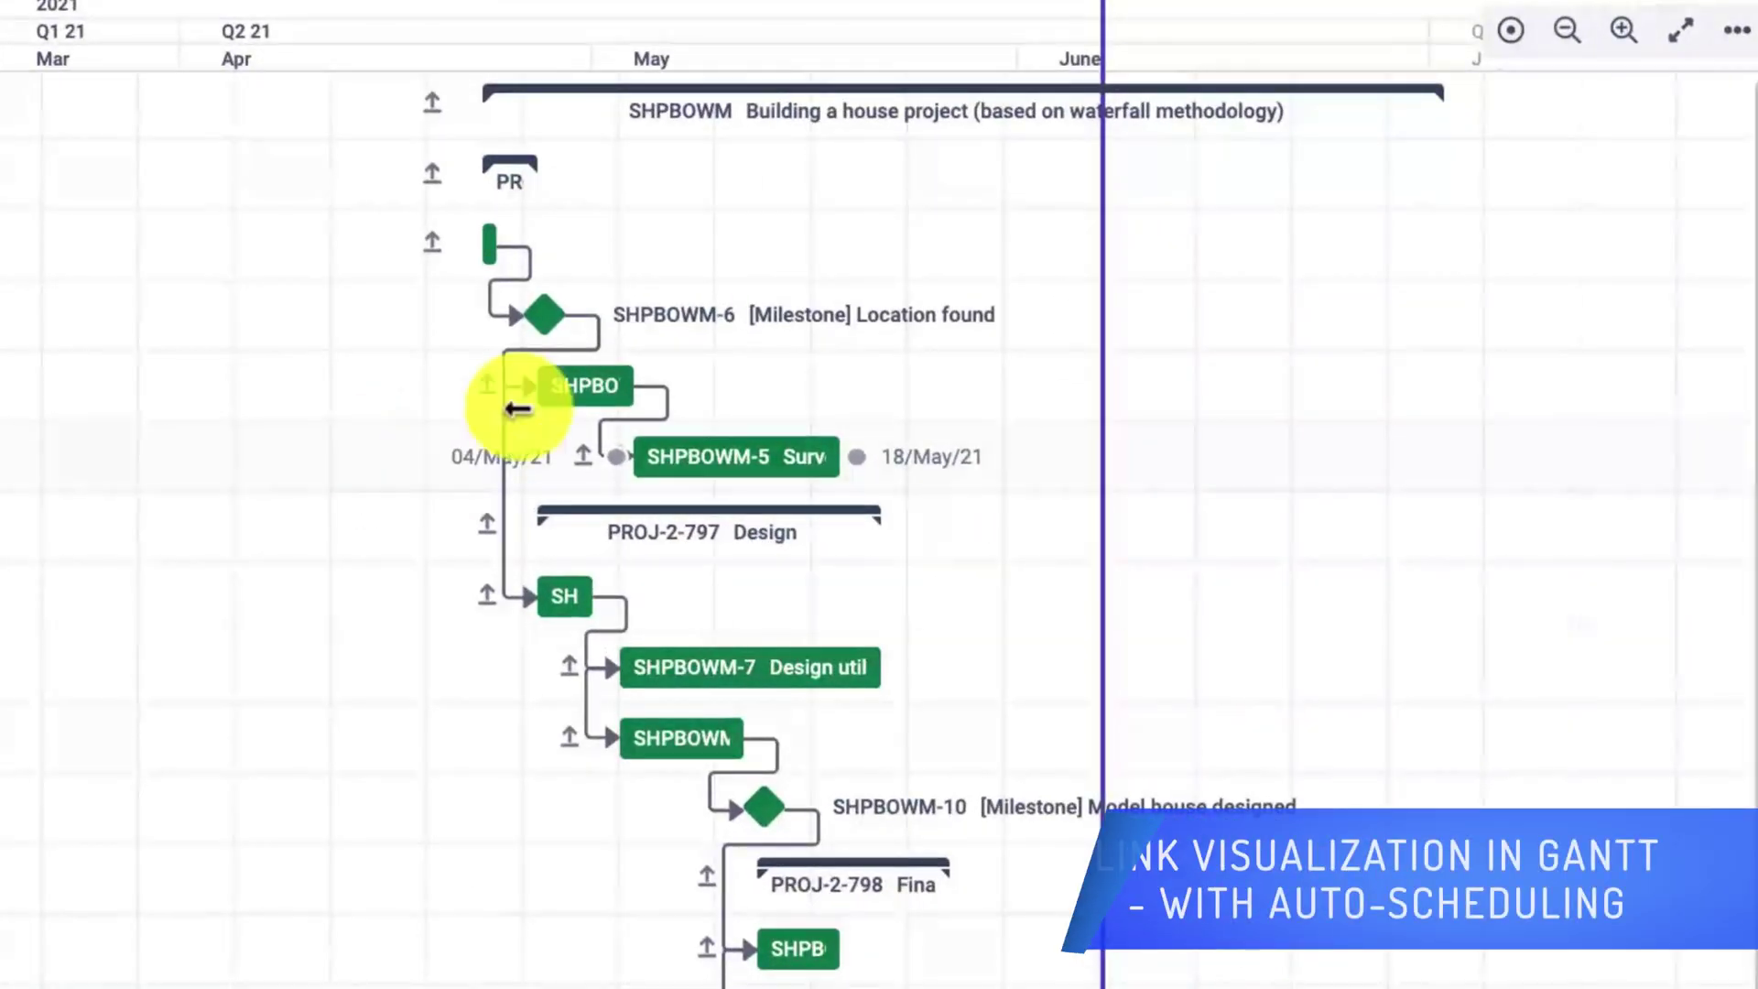
pyautogui.moveTo(499, 233); pyautogui.dragTo(659, 244)
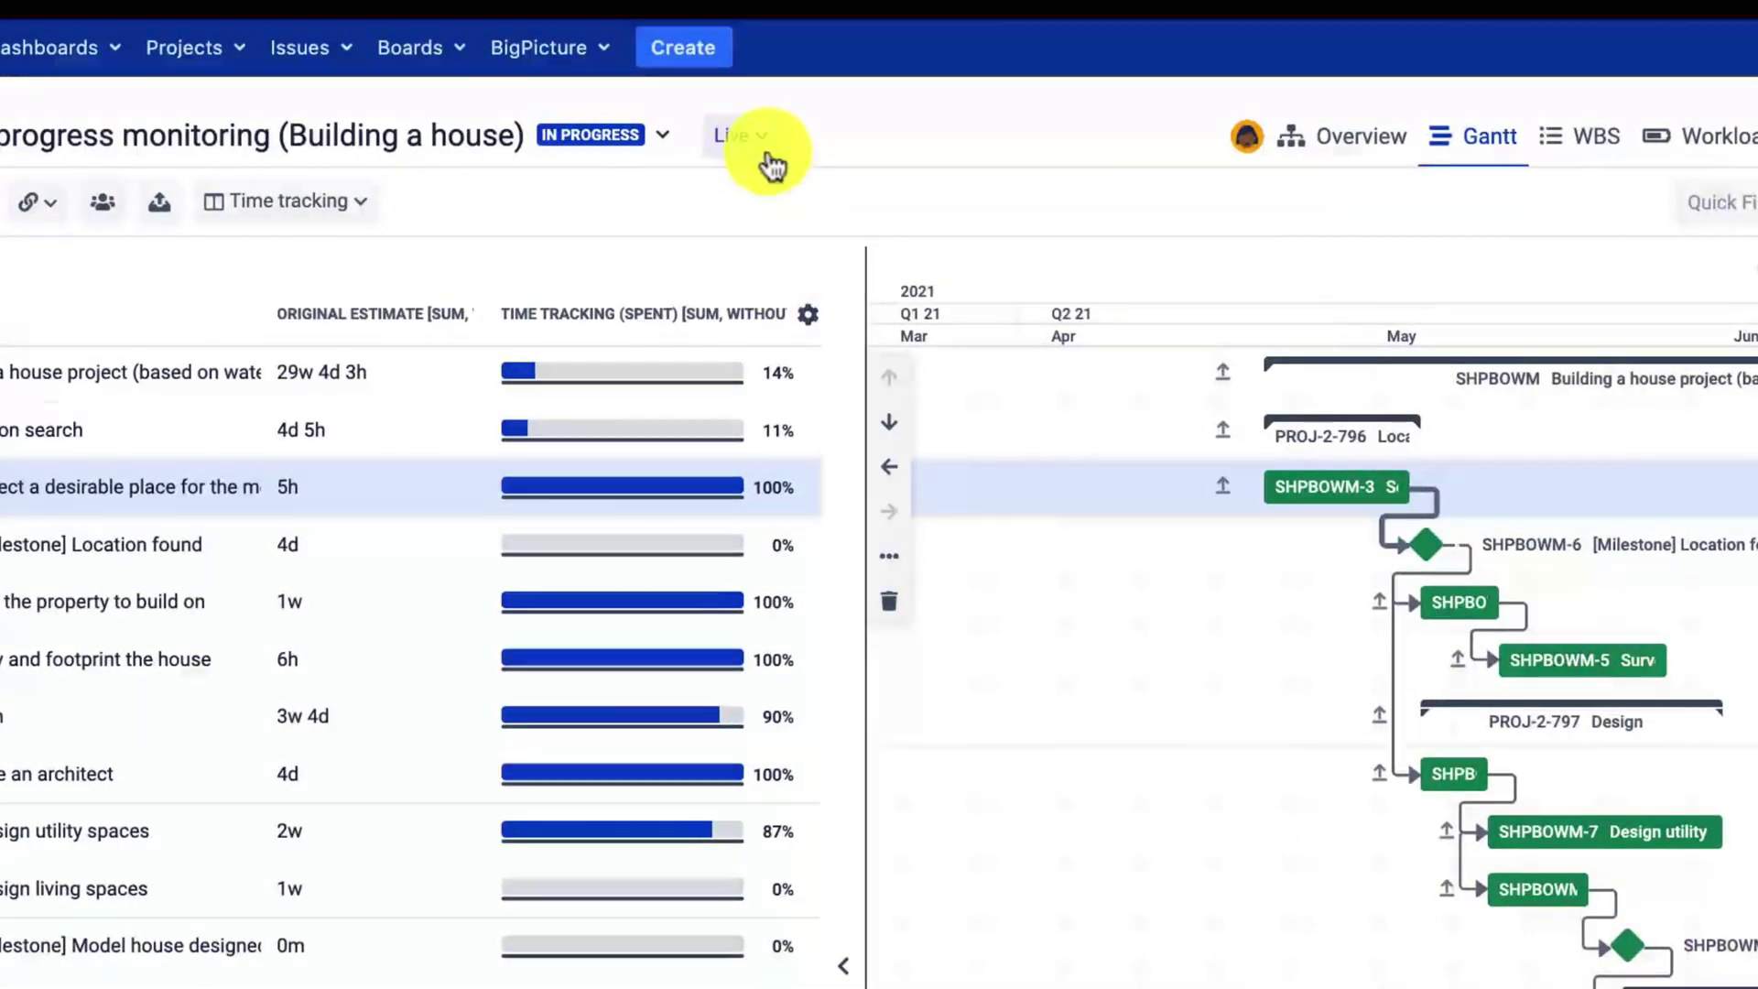
pyautogui.click(767, 151)
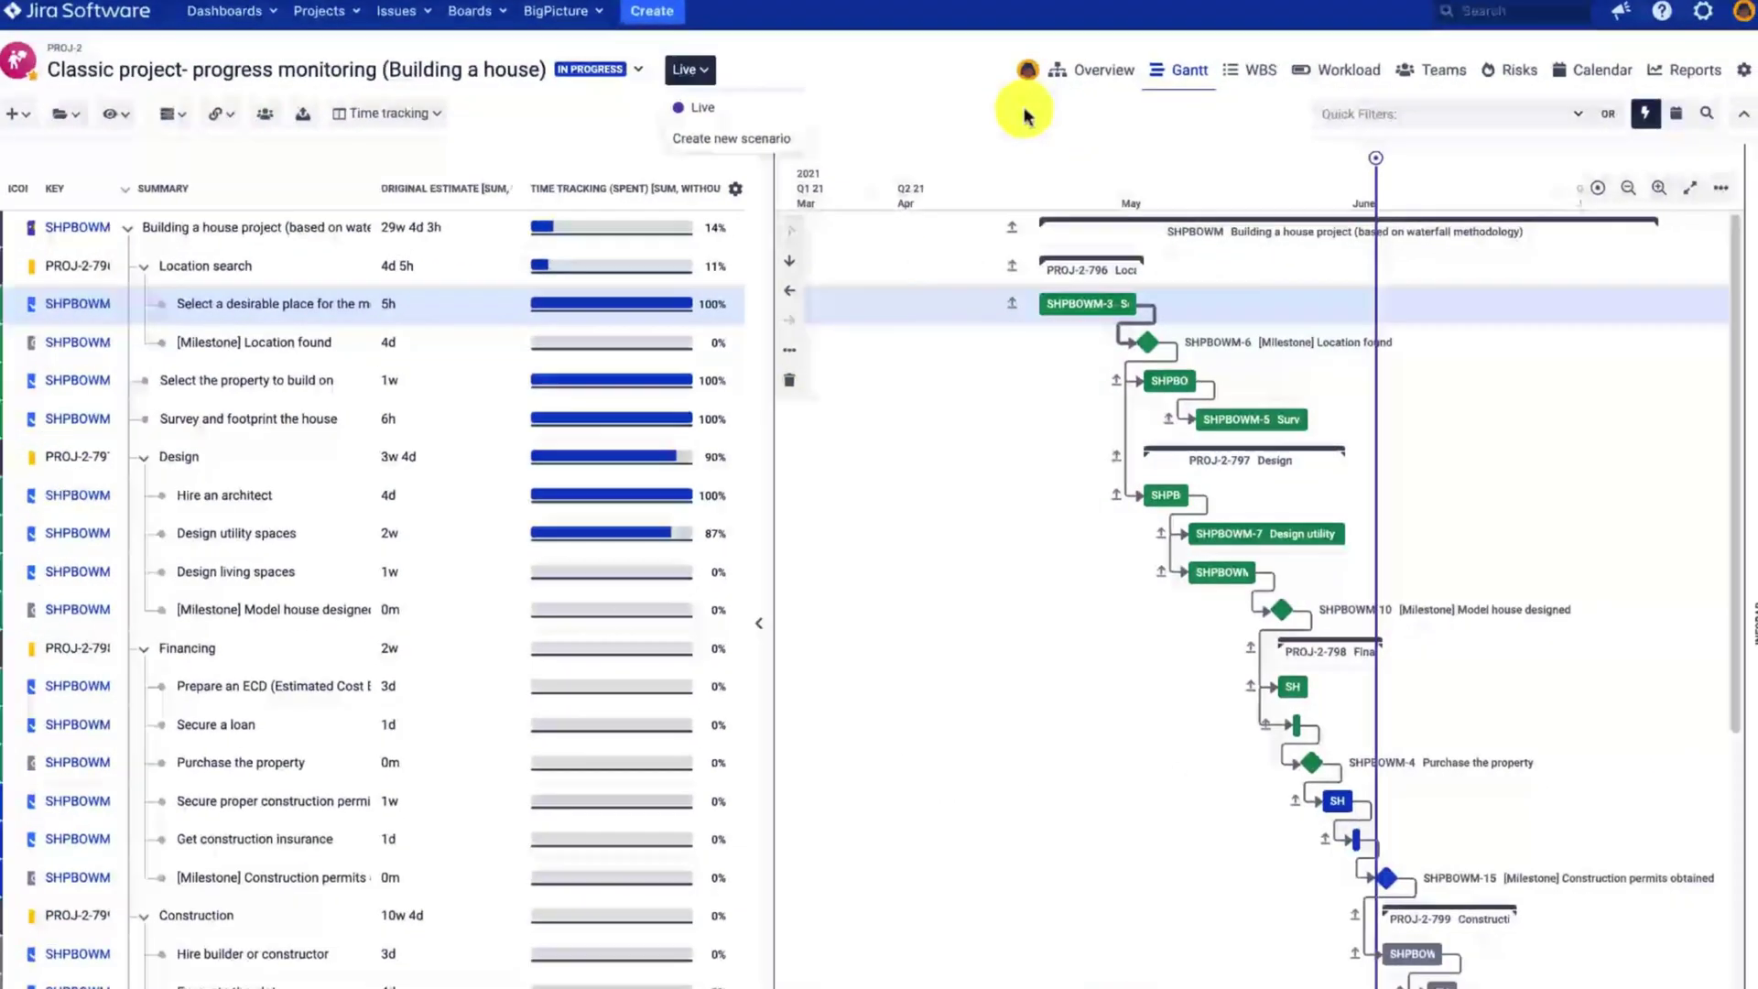
pyautogui.click(1026, 114)
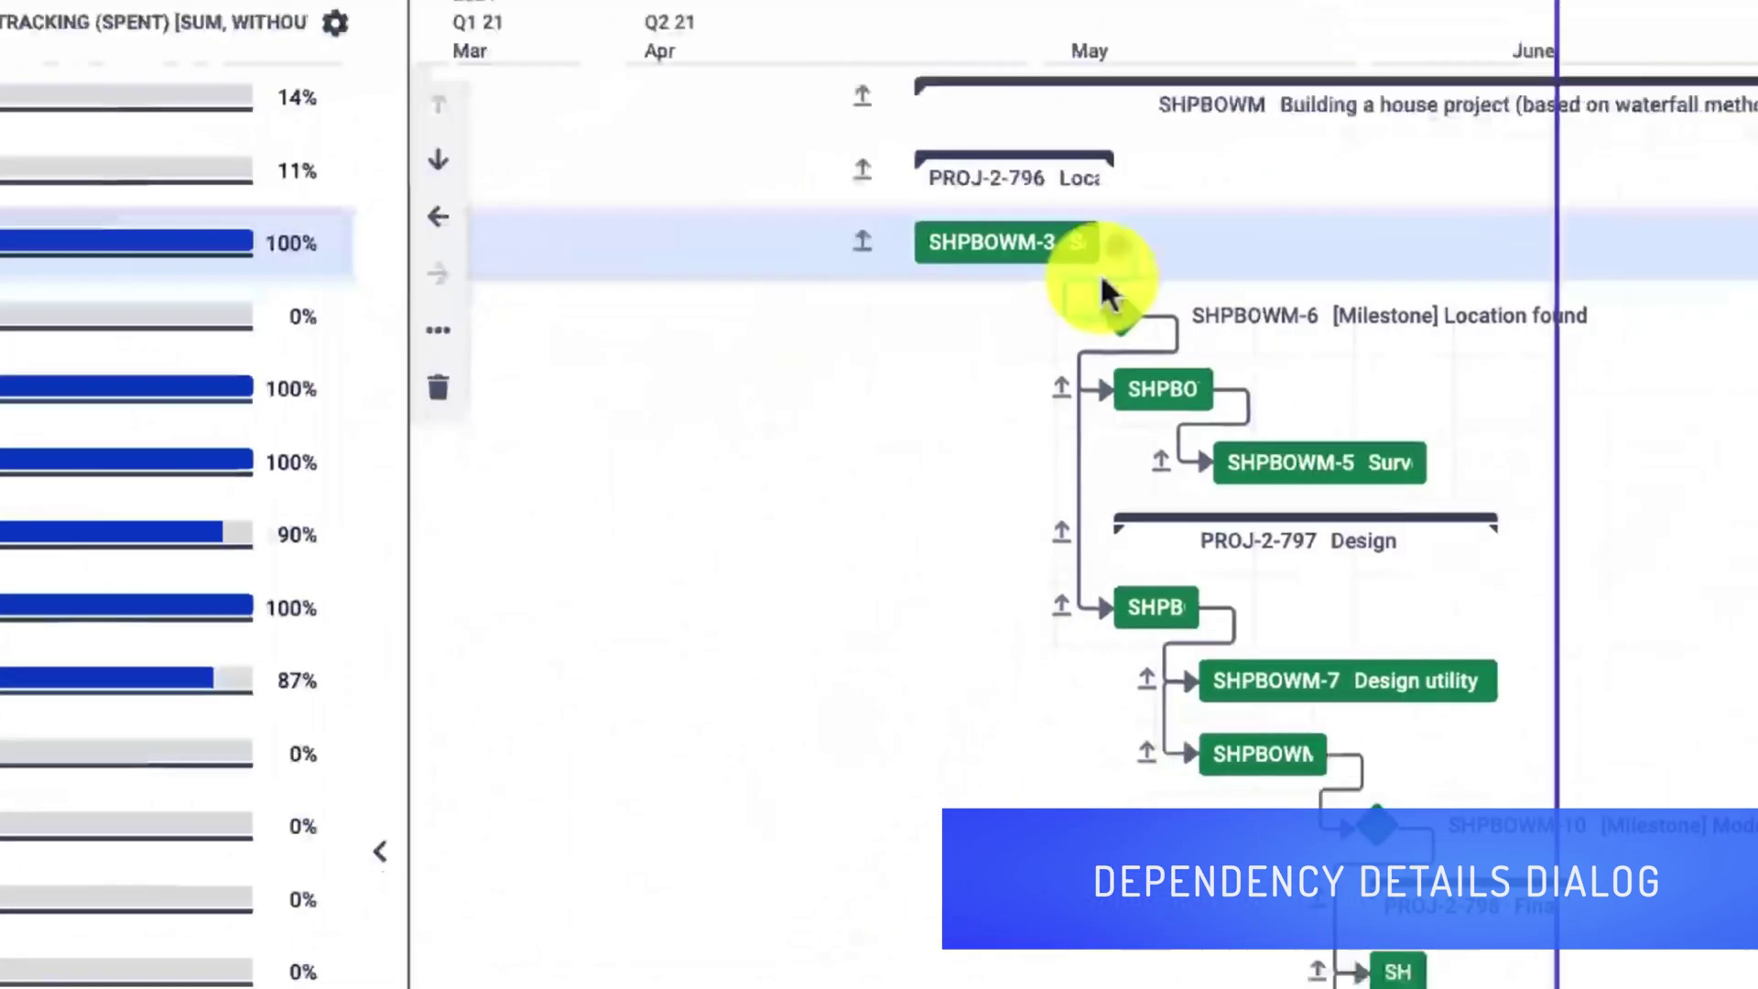
# Delete the SHPBOWM-3 → SHPBOWM-6 link, shift SHPBOWM-3 to early April, and relink it to Location found.
pyautogui.click(849, 586)
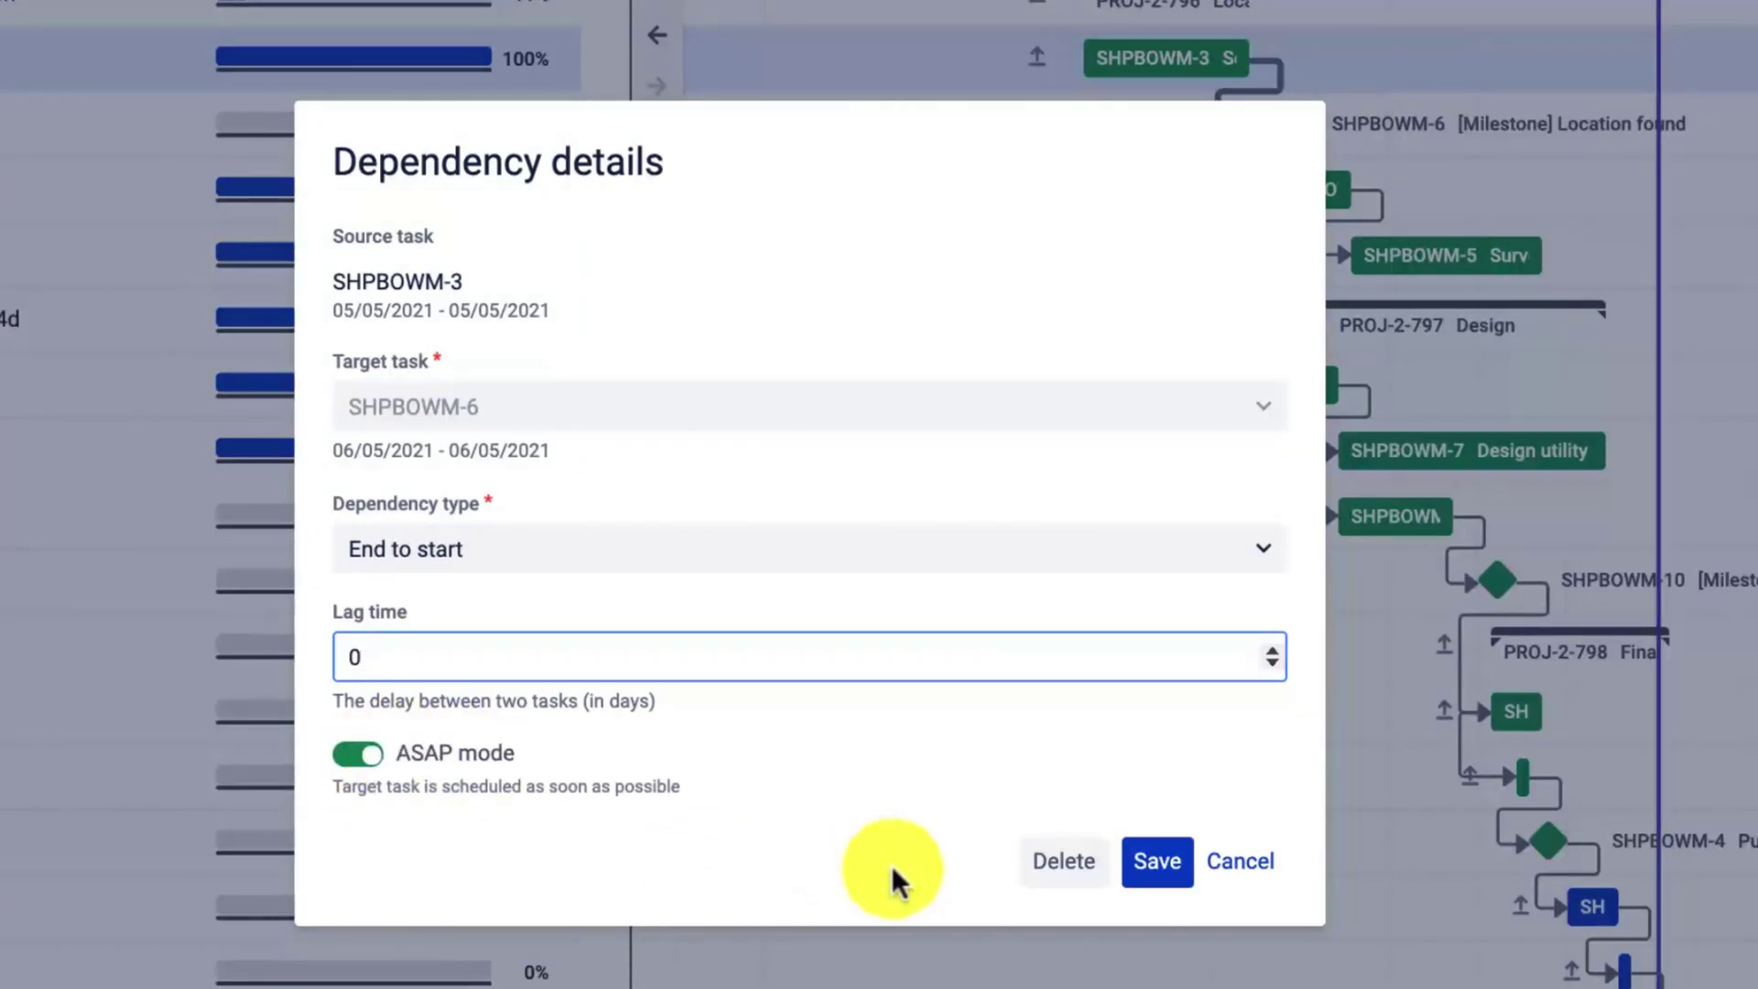
pyautogui.click(1067, 881)
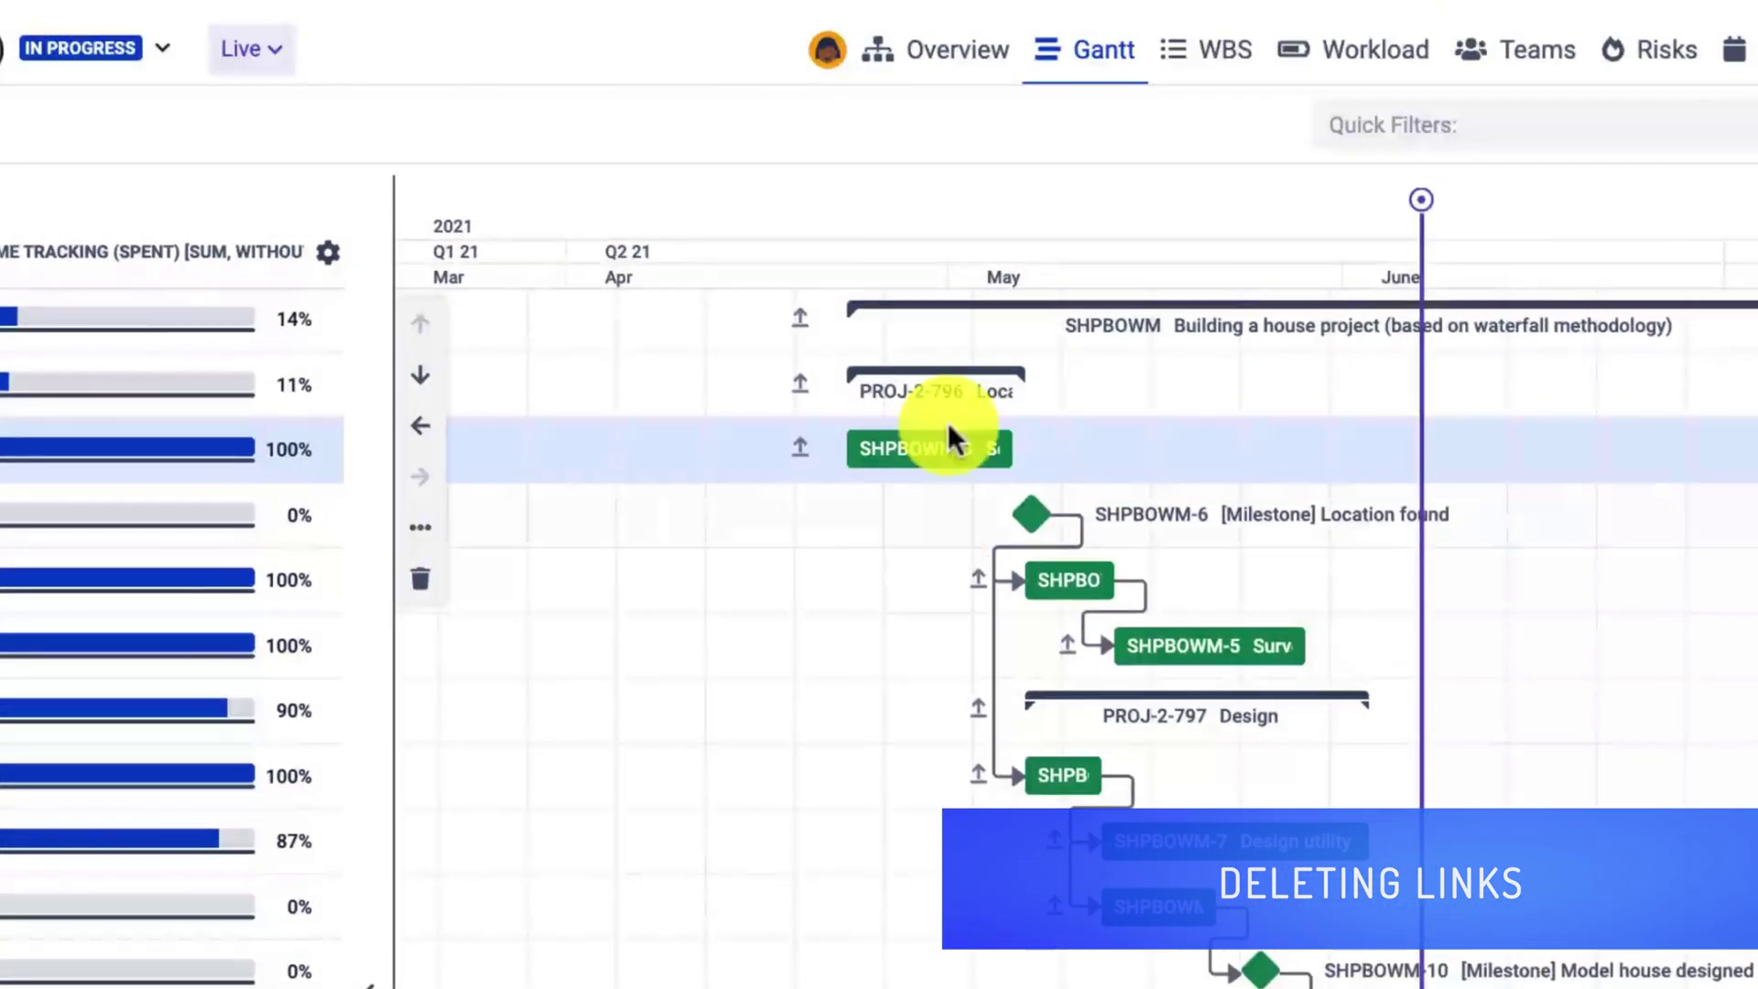
pyautogui.moveTo(965, 447); pyautogui.dragTo(840, 430)
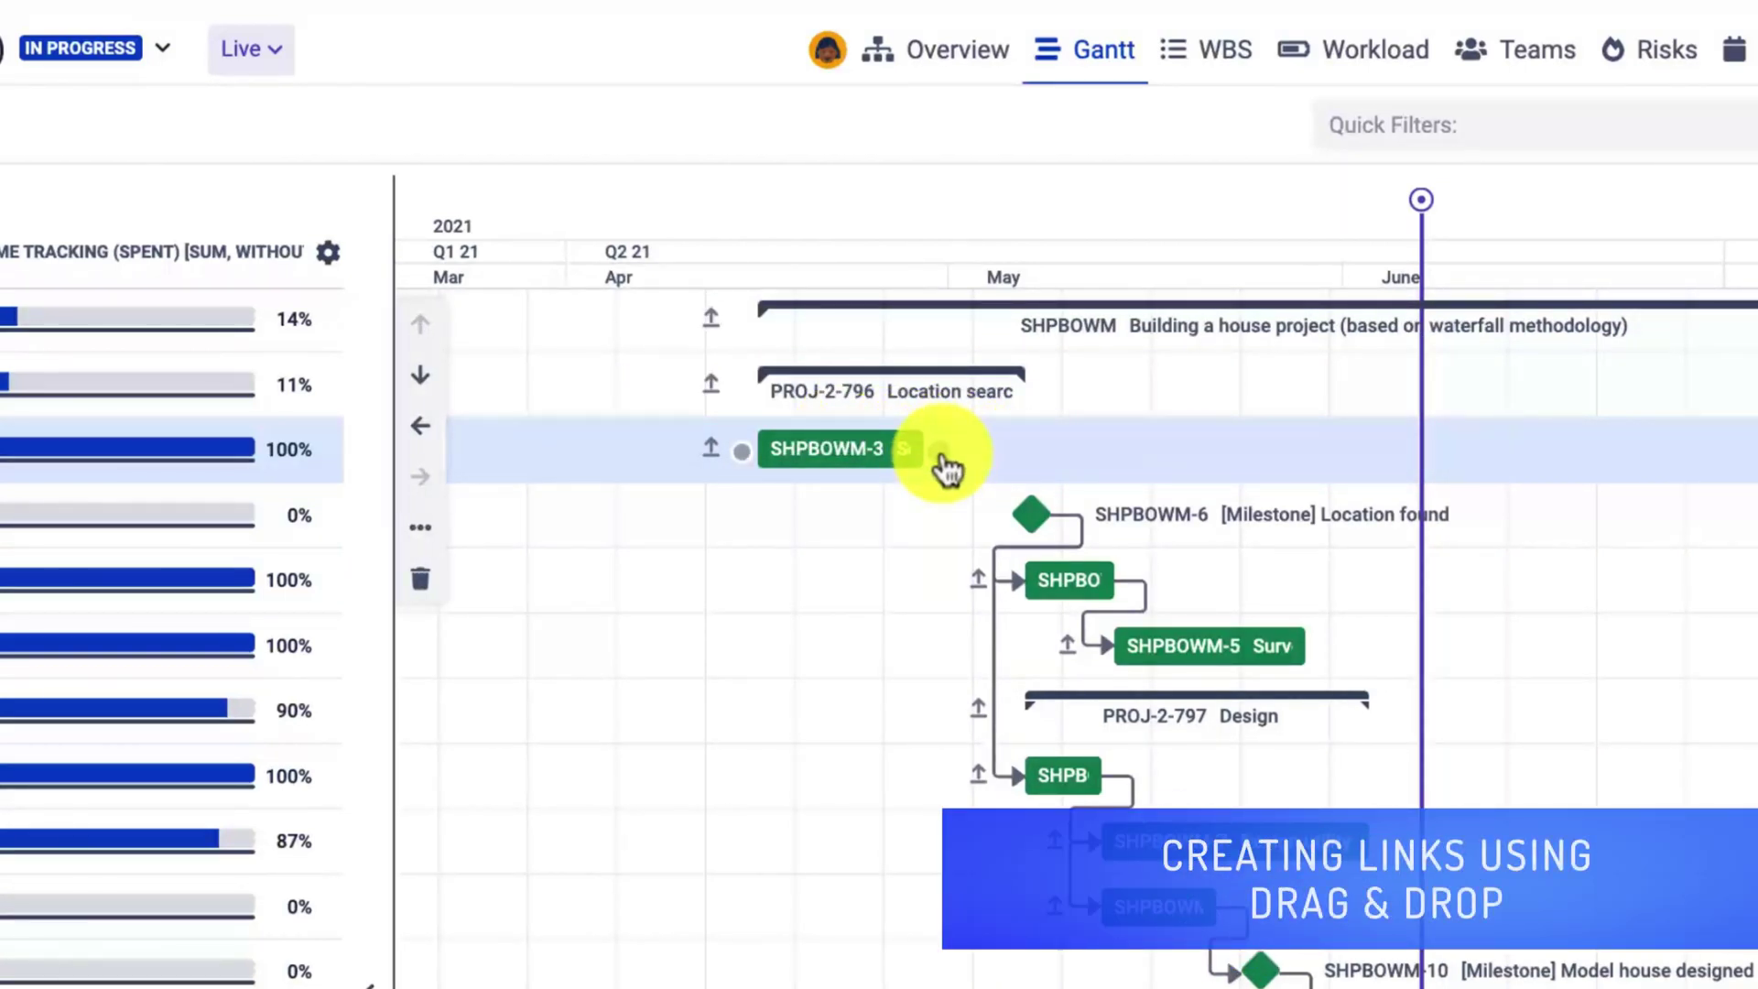
pyautogui.moveTo(941, 454)
pyautogui.mouseDown()
pyautogui.moveTo(1000, 517)
pyautogui.moveTo(1036, 514)
pyautogui.moveTo(955, 494)
pyautogui.moveTo(943, 458)
pyautogui.mouseUp()
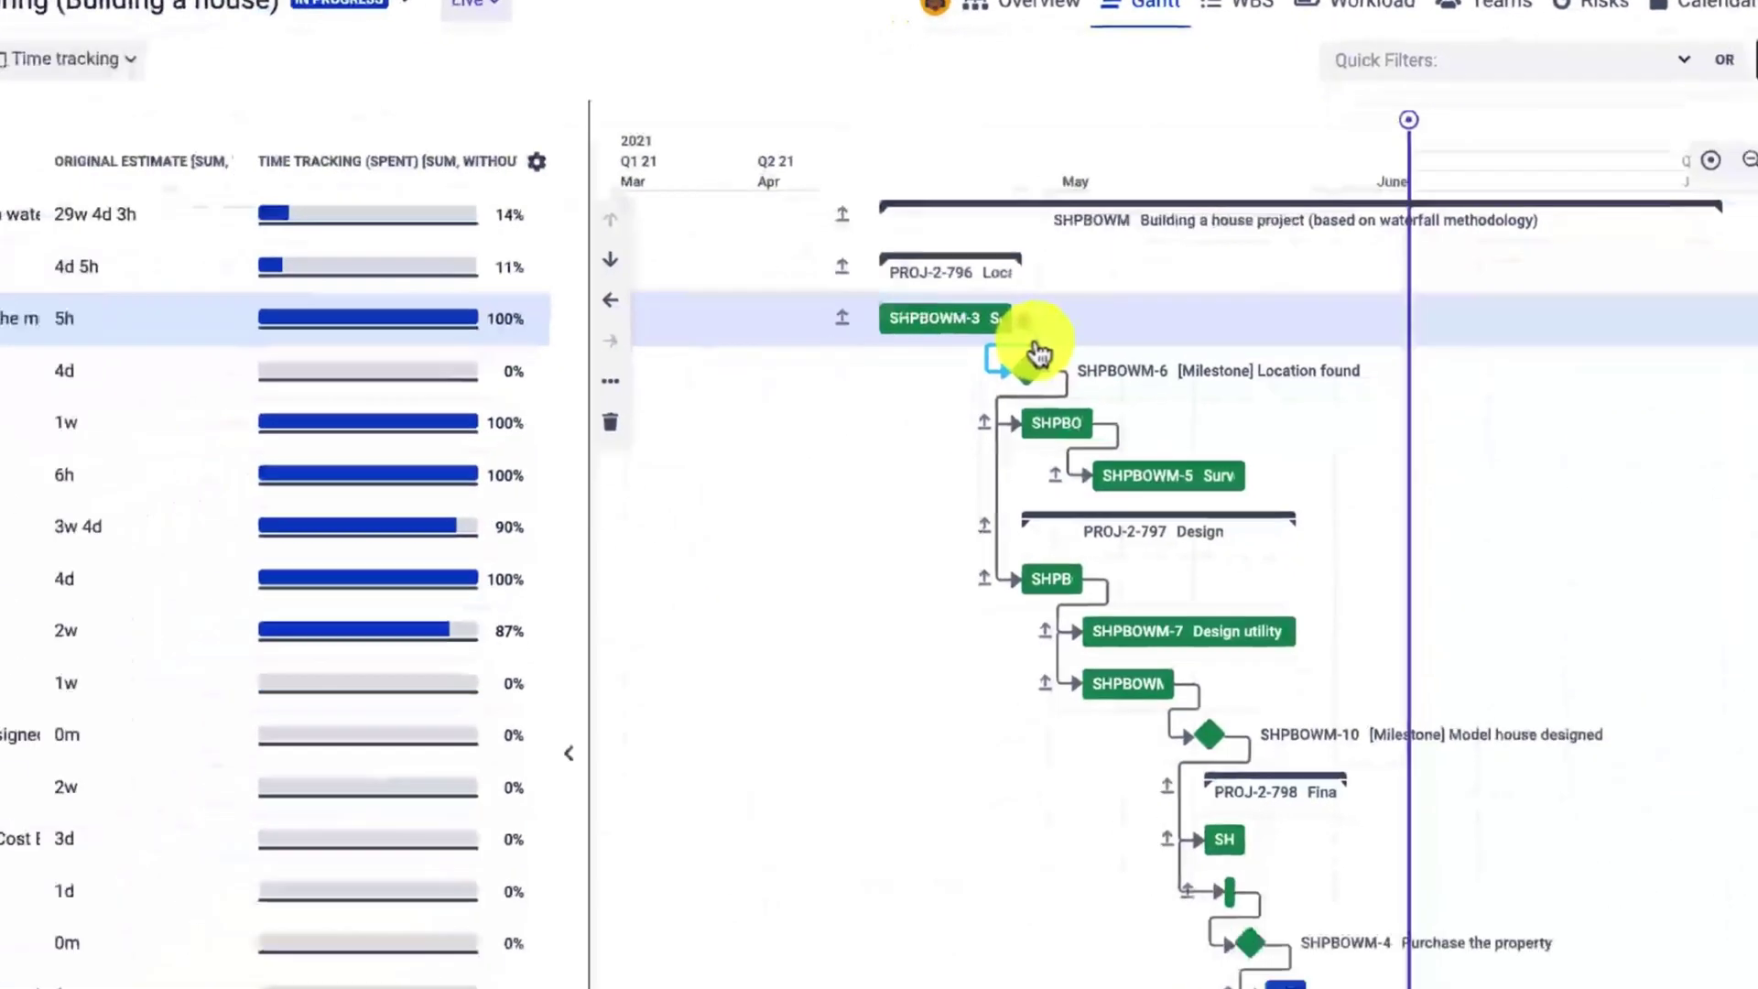
# Give the SHPBOWM-3 → SHPBOWM-6 dependency a 5-day lag and save it.
pyautogui.click(952, 476)
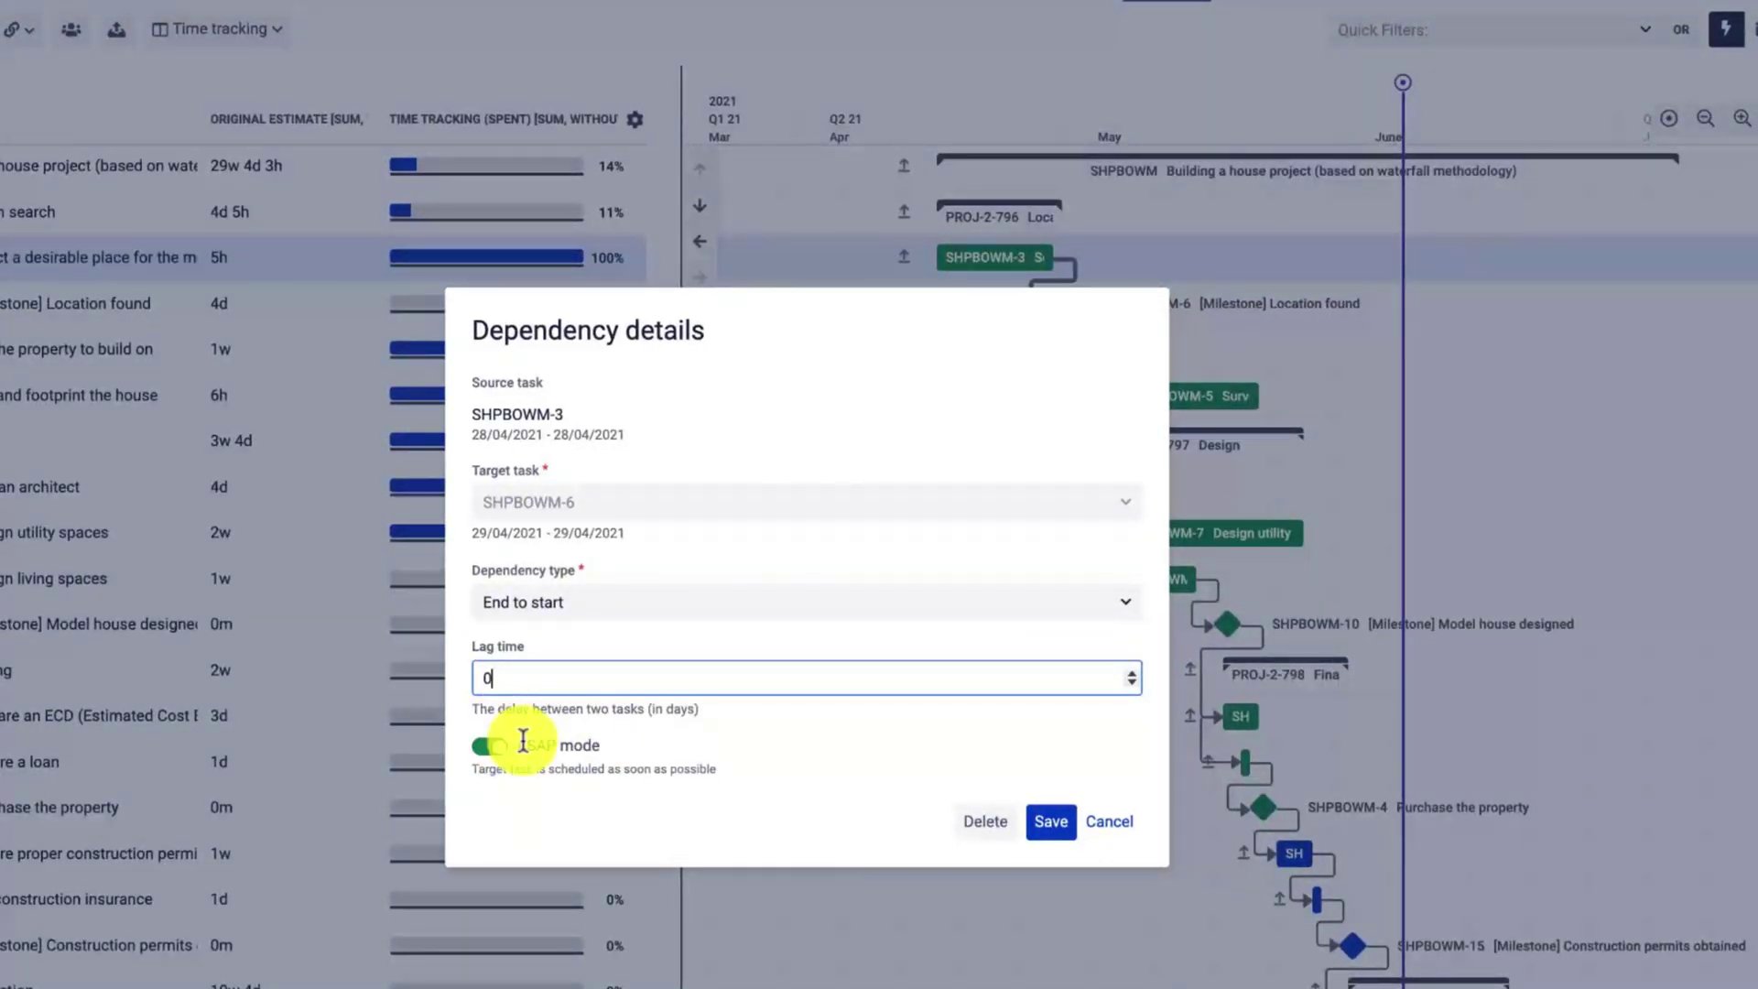
pyautogui.click(473, 677)
pyautogui.write('5')
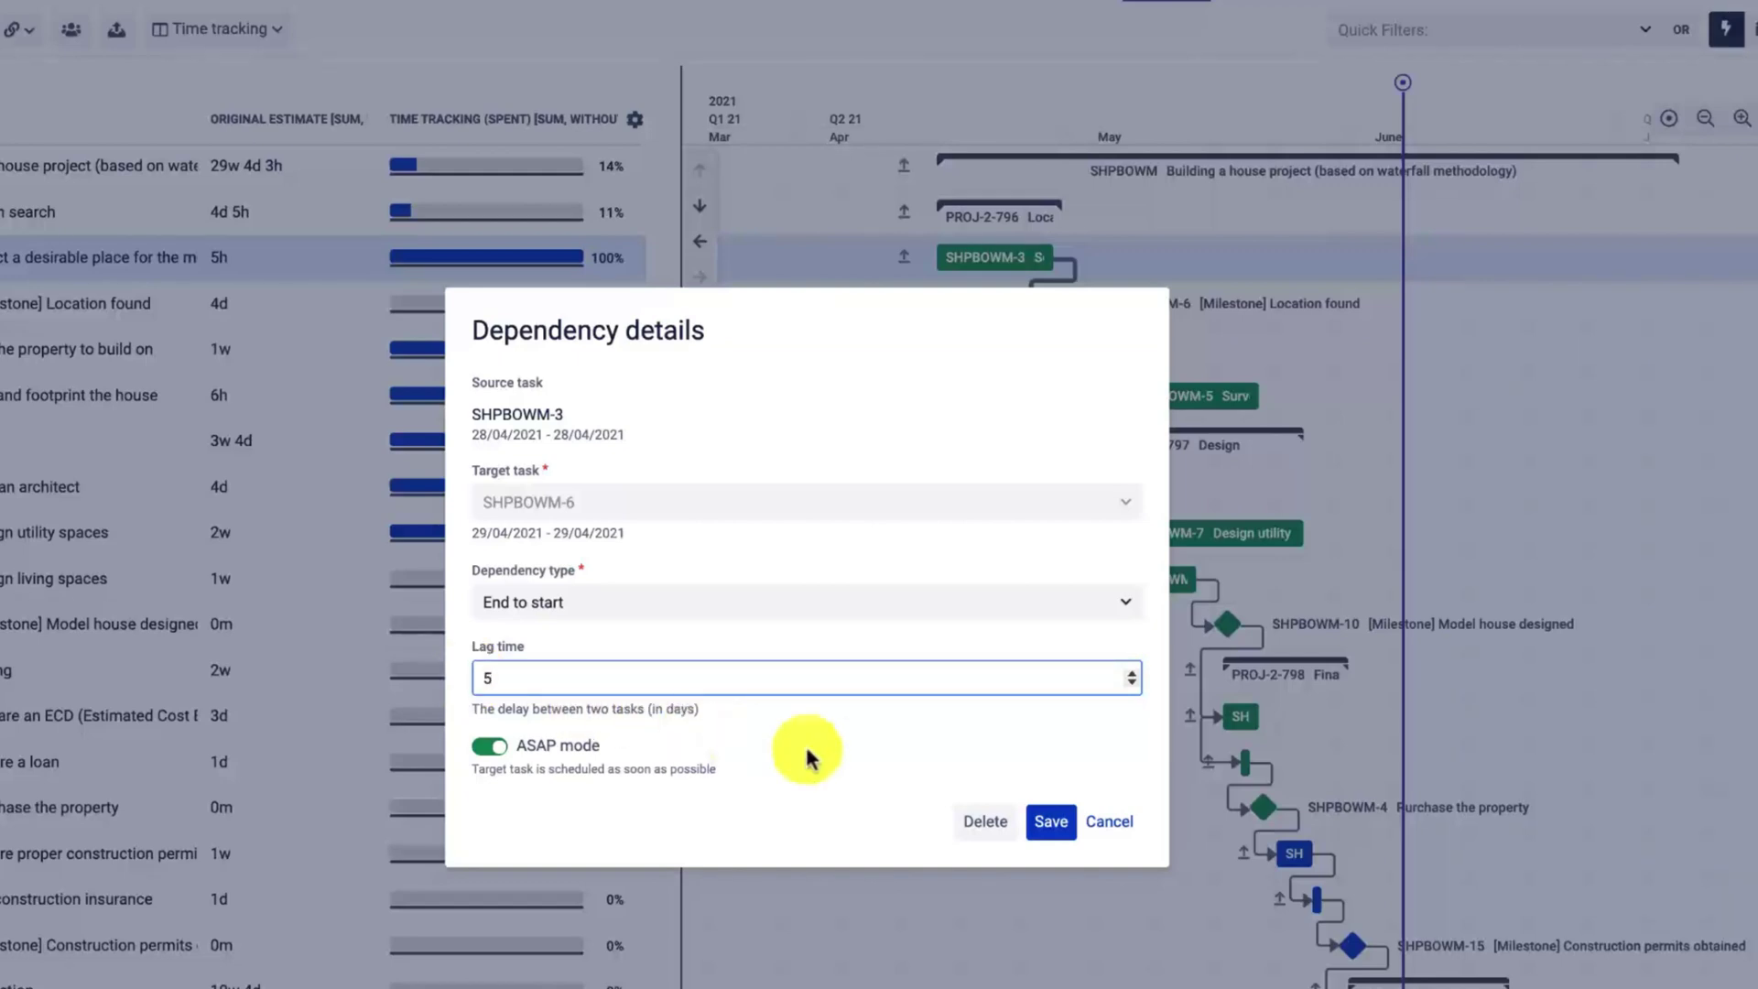
pyautogui.click(1054, 823)
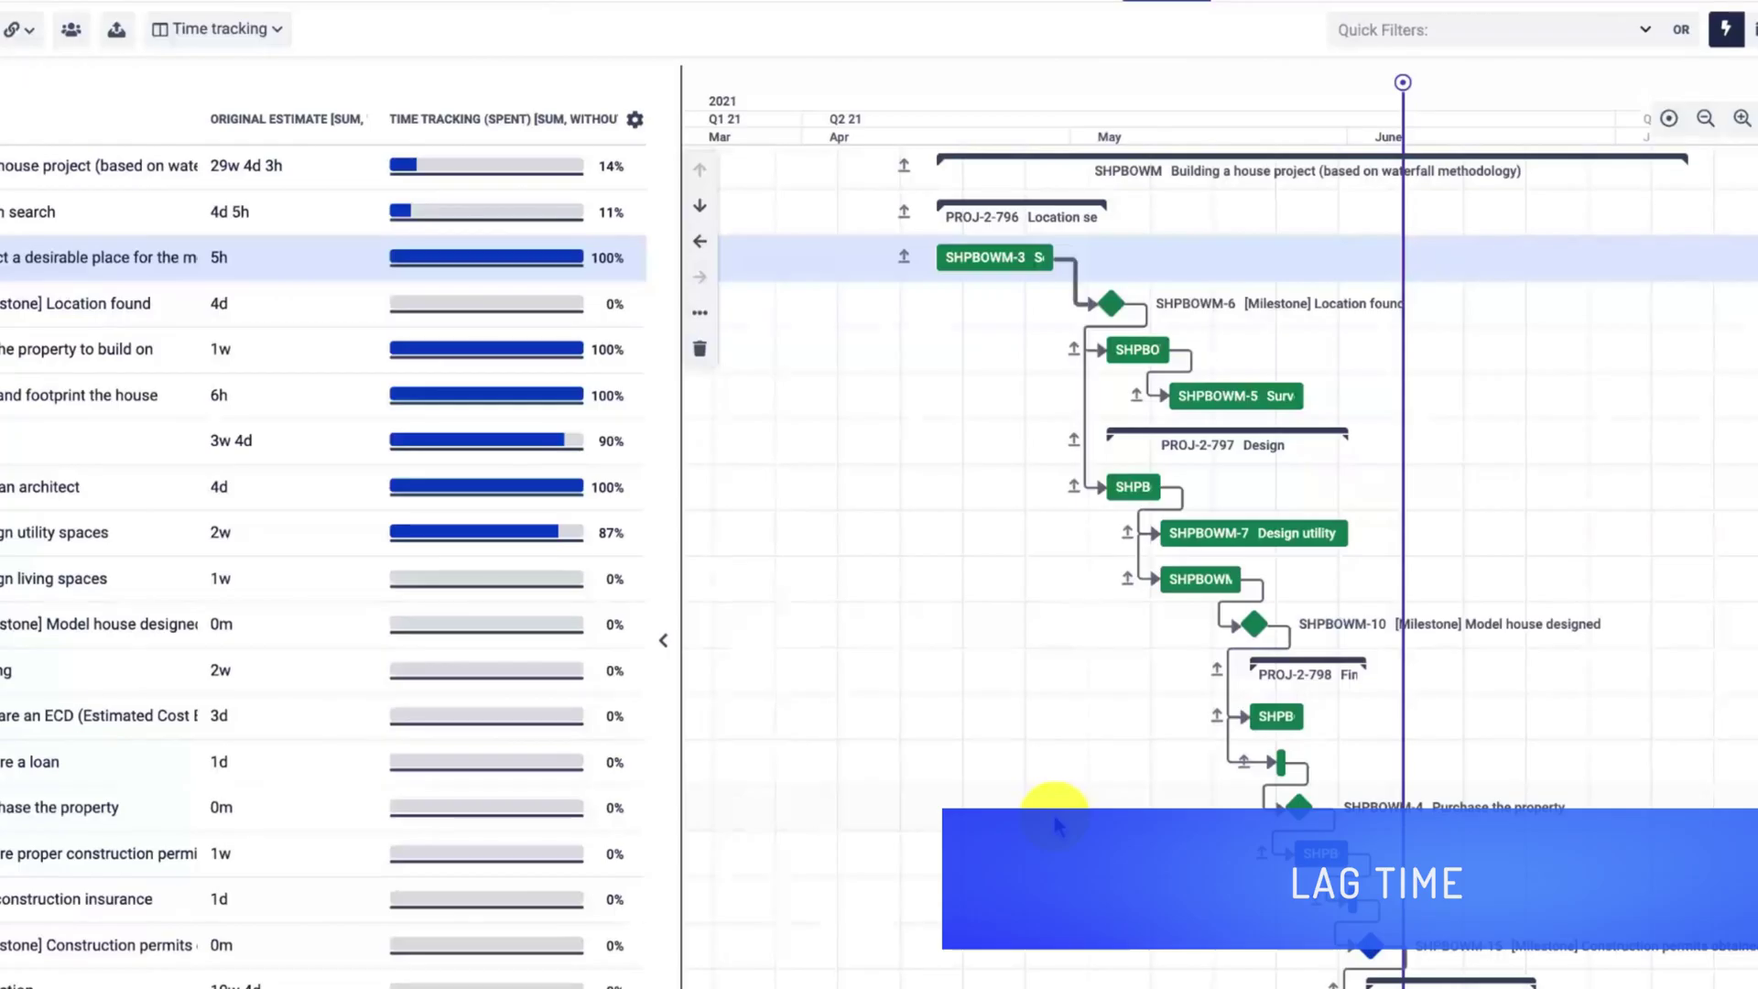
# Zoom the timeline to days and lower the dependency's lag to -3 days, then save.
pyautogui.click(1742, 117)
pyautogui.hscroll(-3, 970, 383)
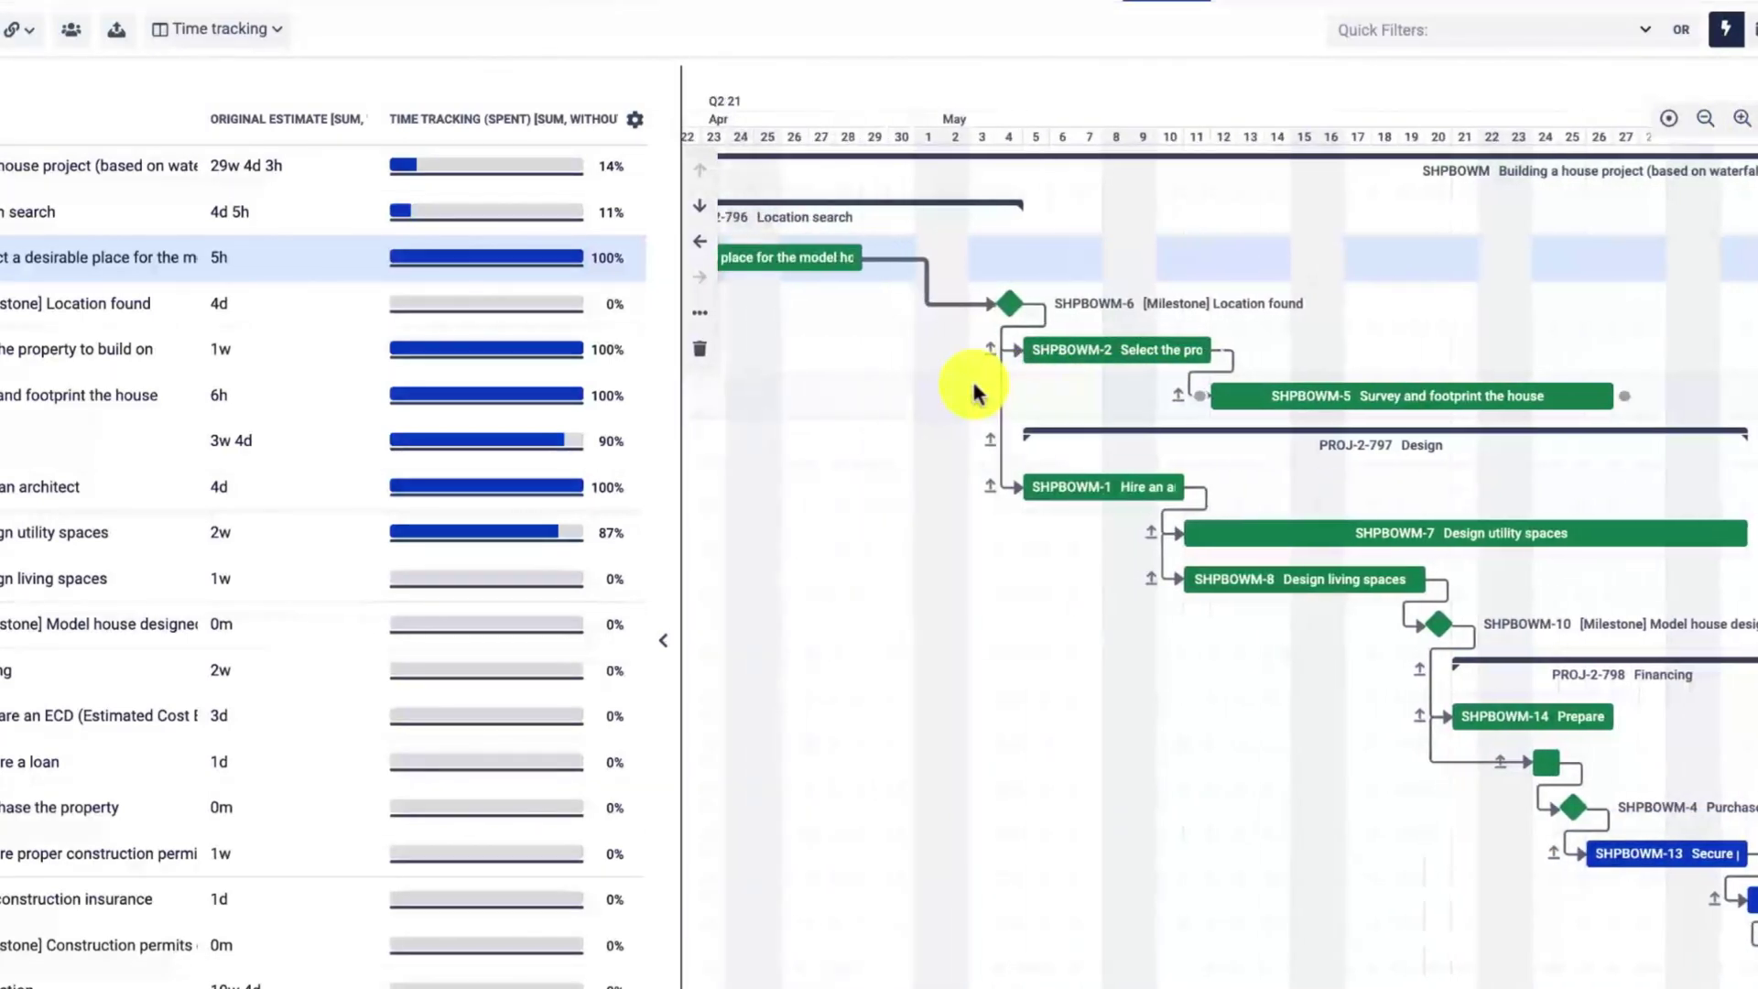
pyautogui.click(925, 277)
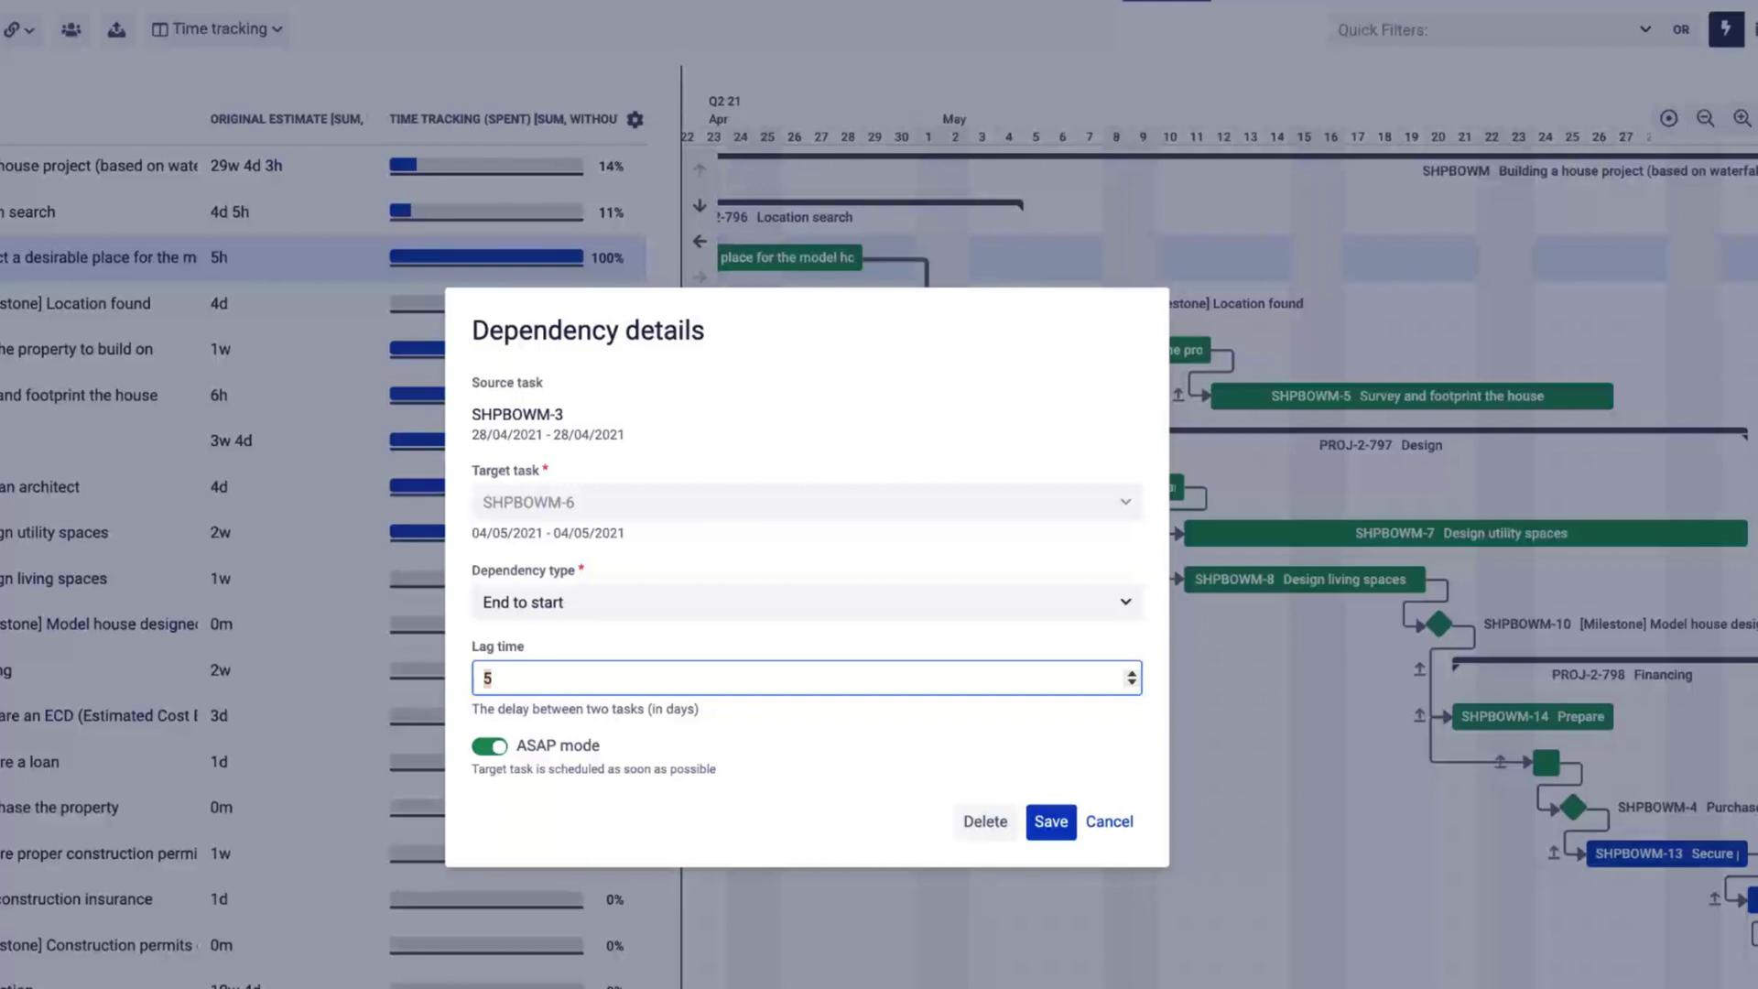
pyautogui.click(1135, 685)
pyautogui.click(1135, 685)
pyautogui.click(1135, 685)
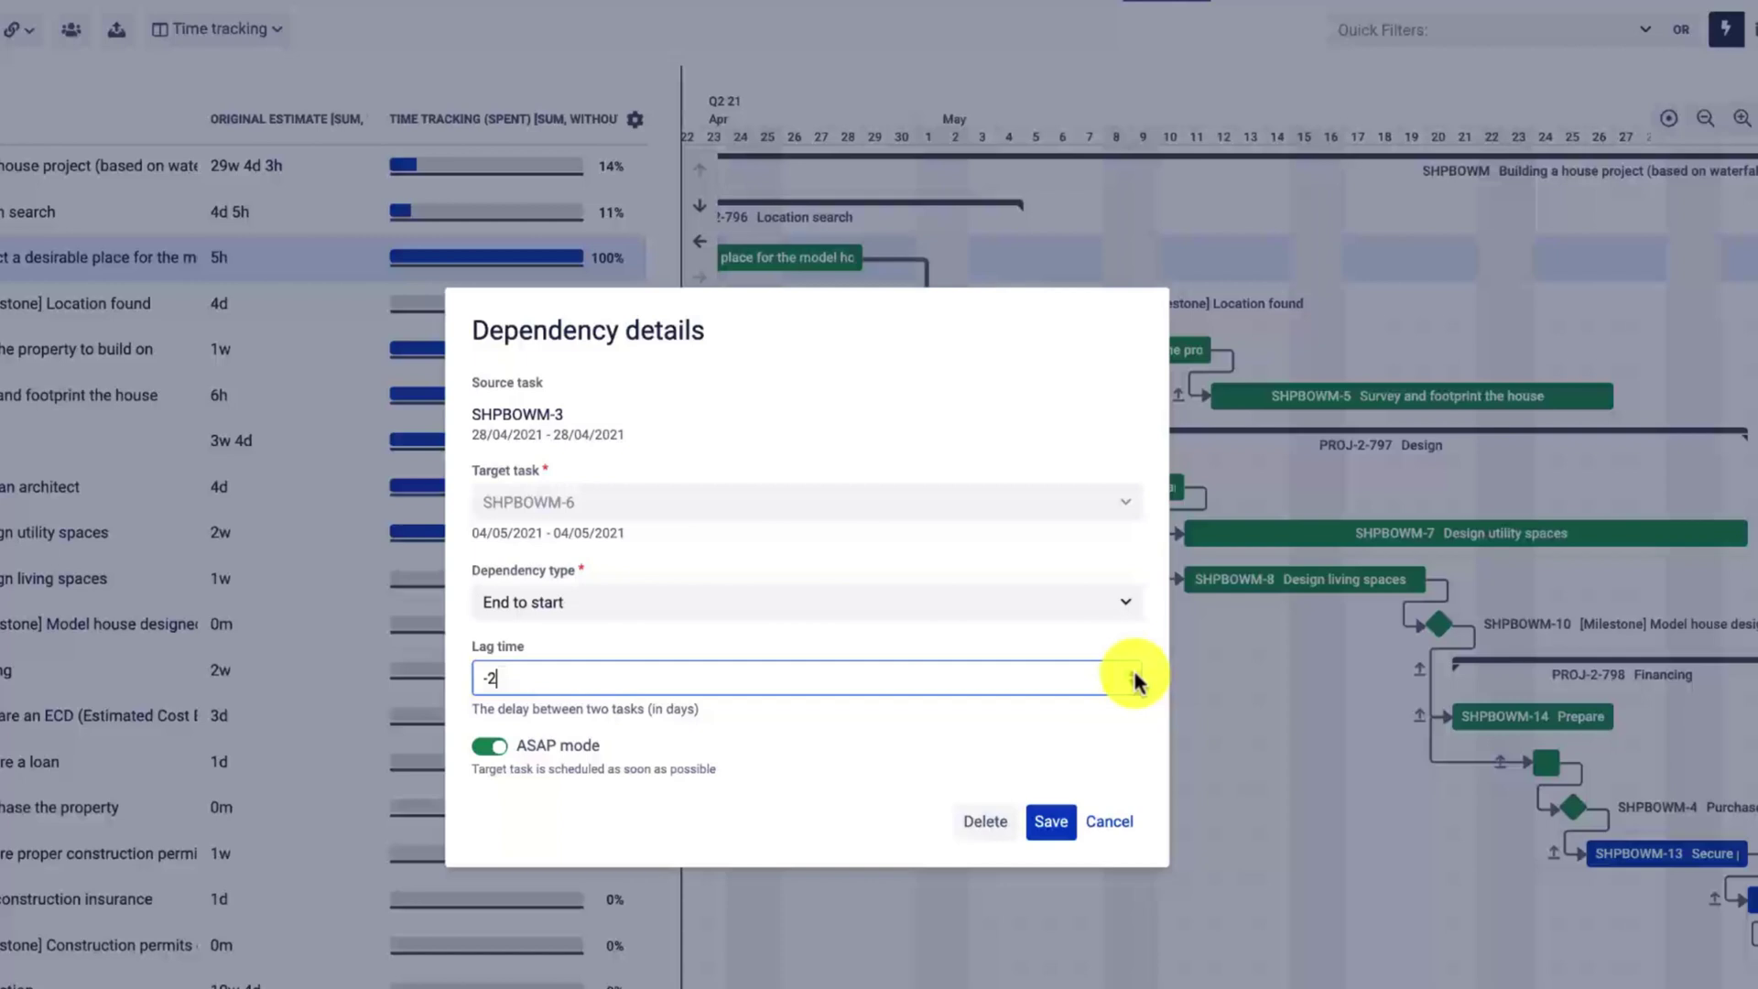
pyautogui.click(1135, 685)
pyautogui.click(1135, 685)
pyautogui.click(1048, 823)
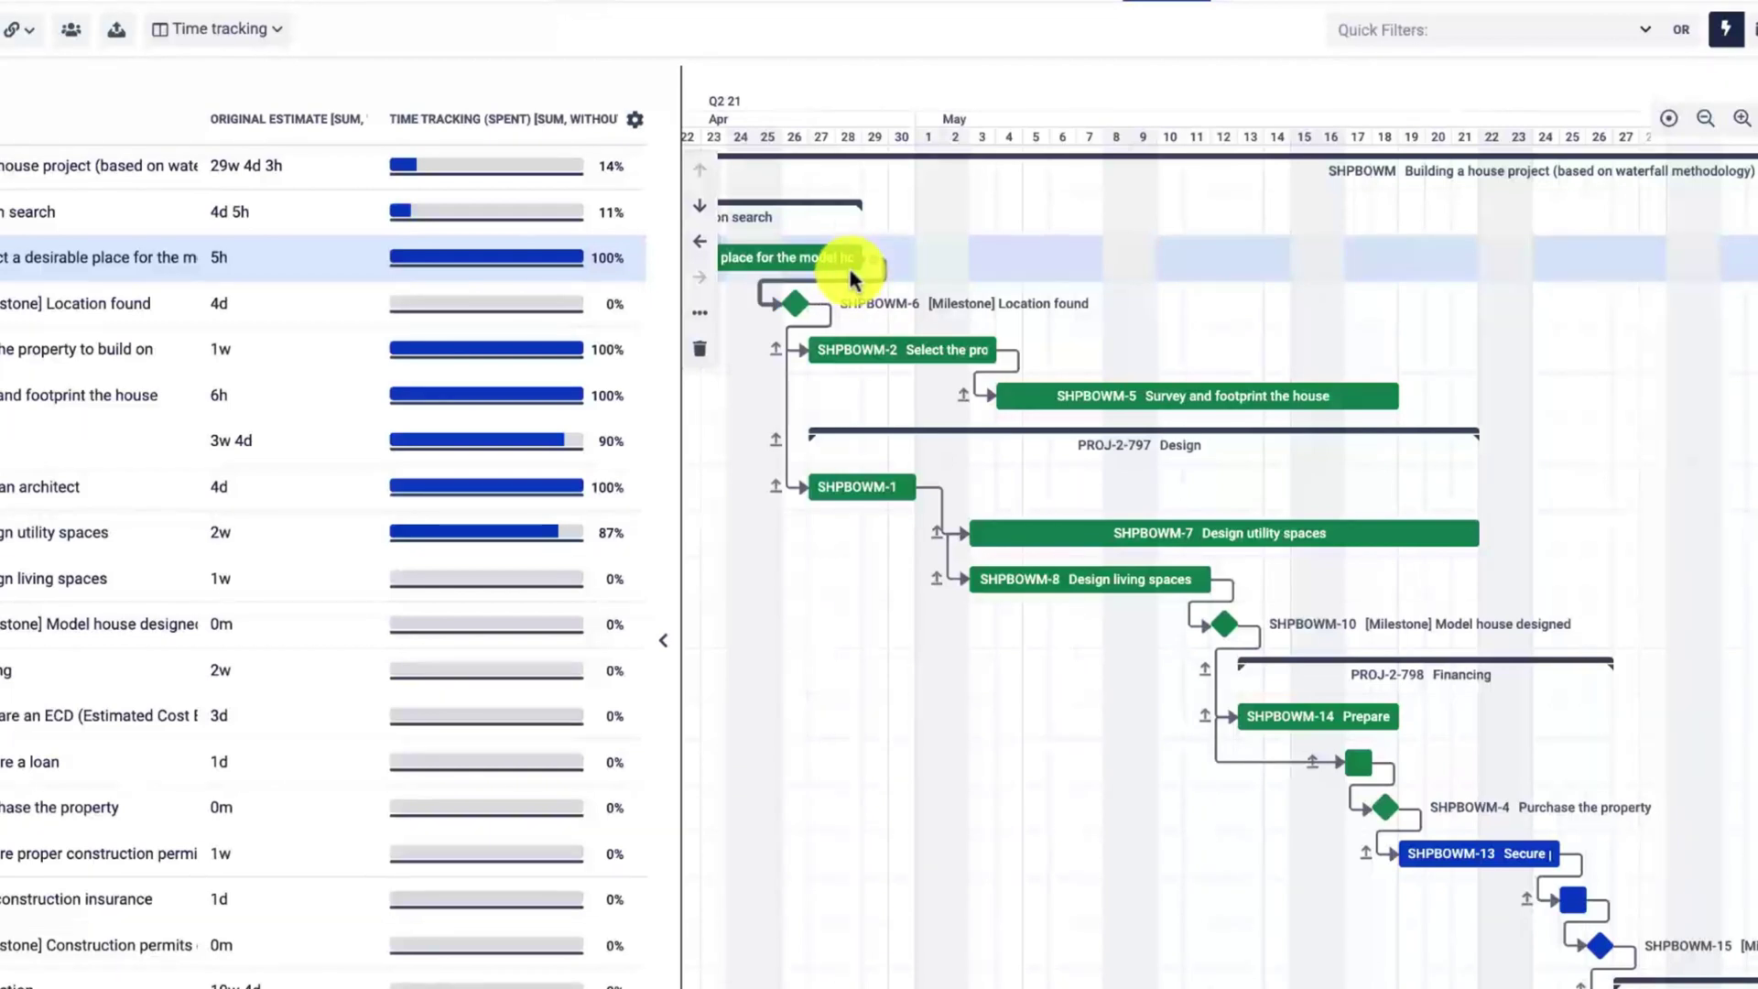
# Convert the SHPBOWM-6 Location found milestone into a regular task from its context menu.
pyautogui.moveTo(847, 266)
pyautogui.hscroll(-3, 991, 549)
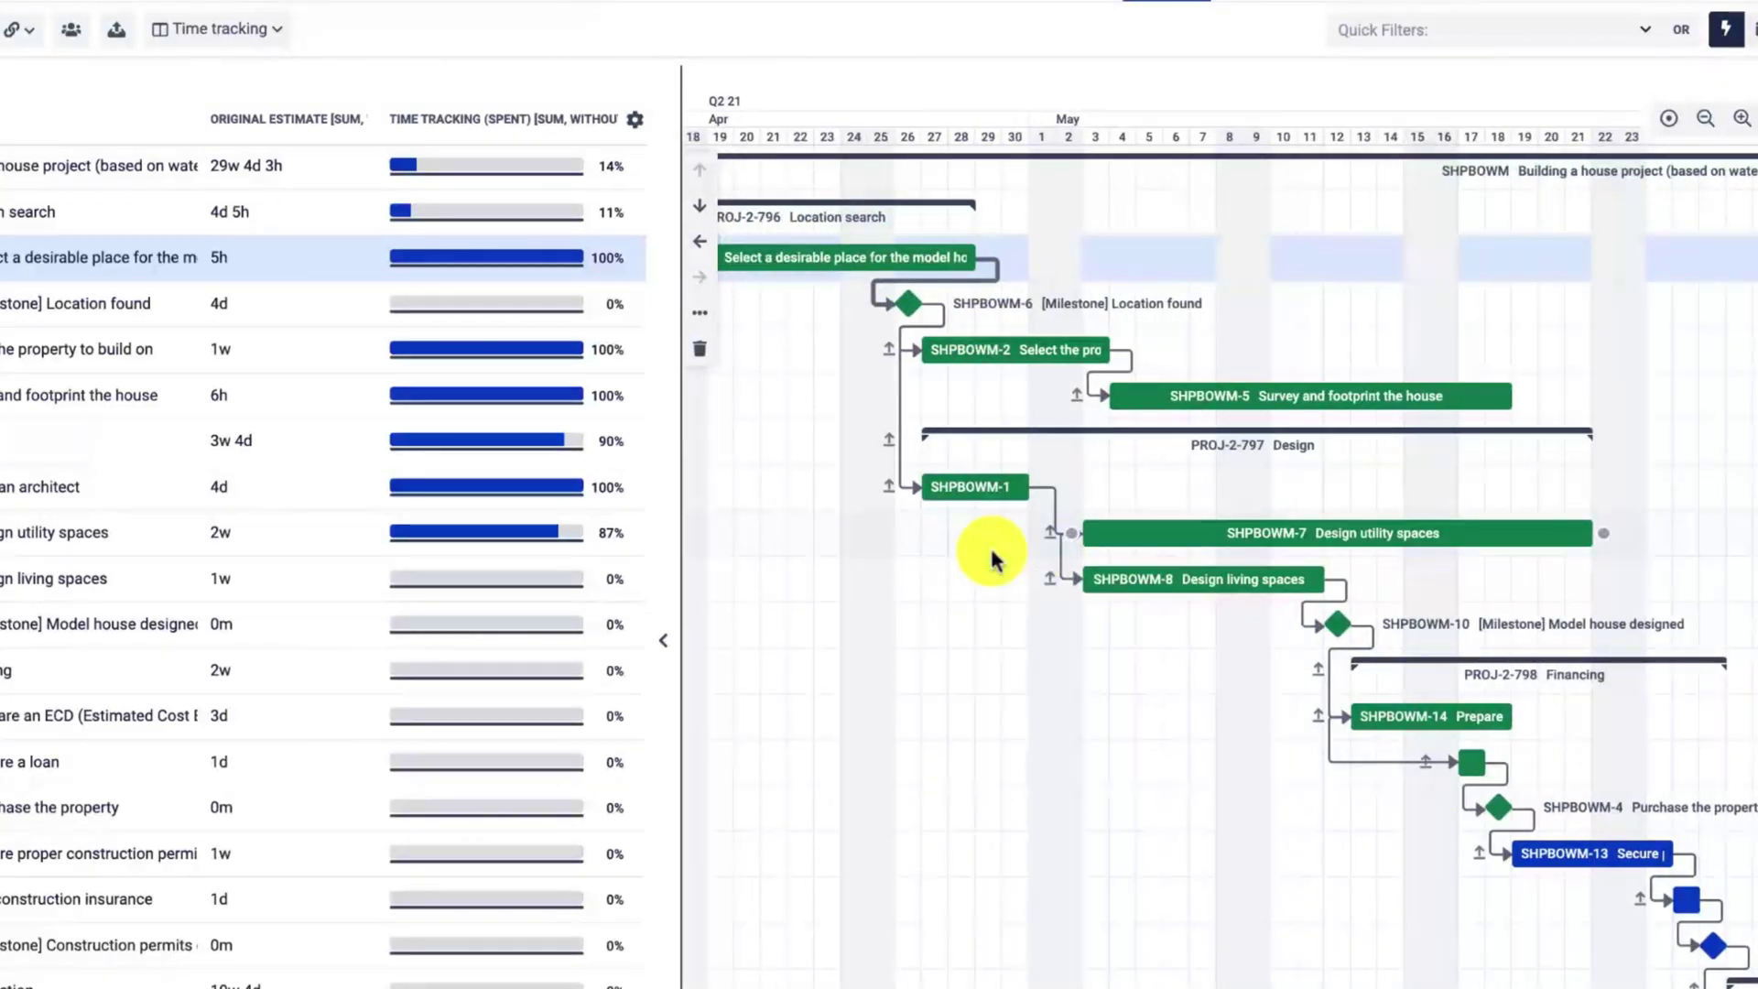
pyautogui.hscroll(-1, 1023, 474)
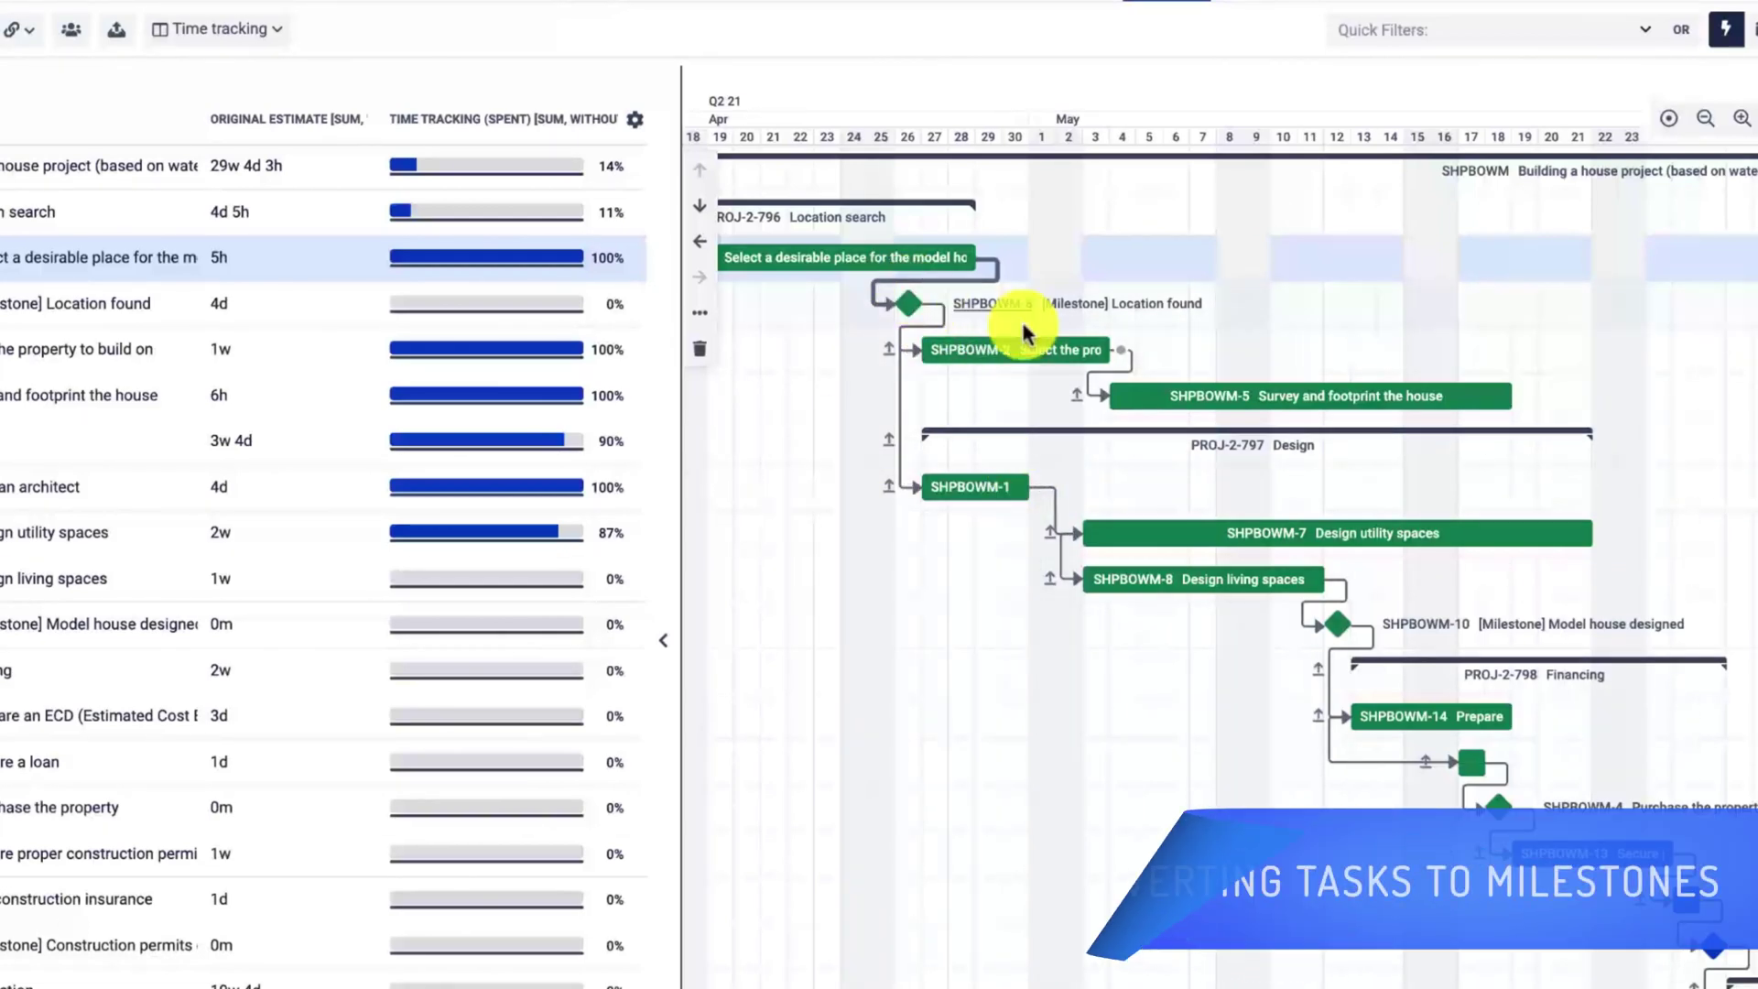
pyautogui.hscroll(-3, 1050, 359)
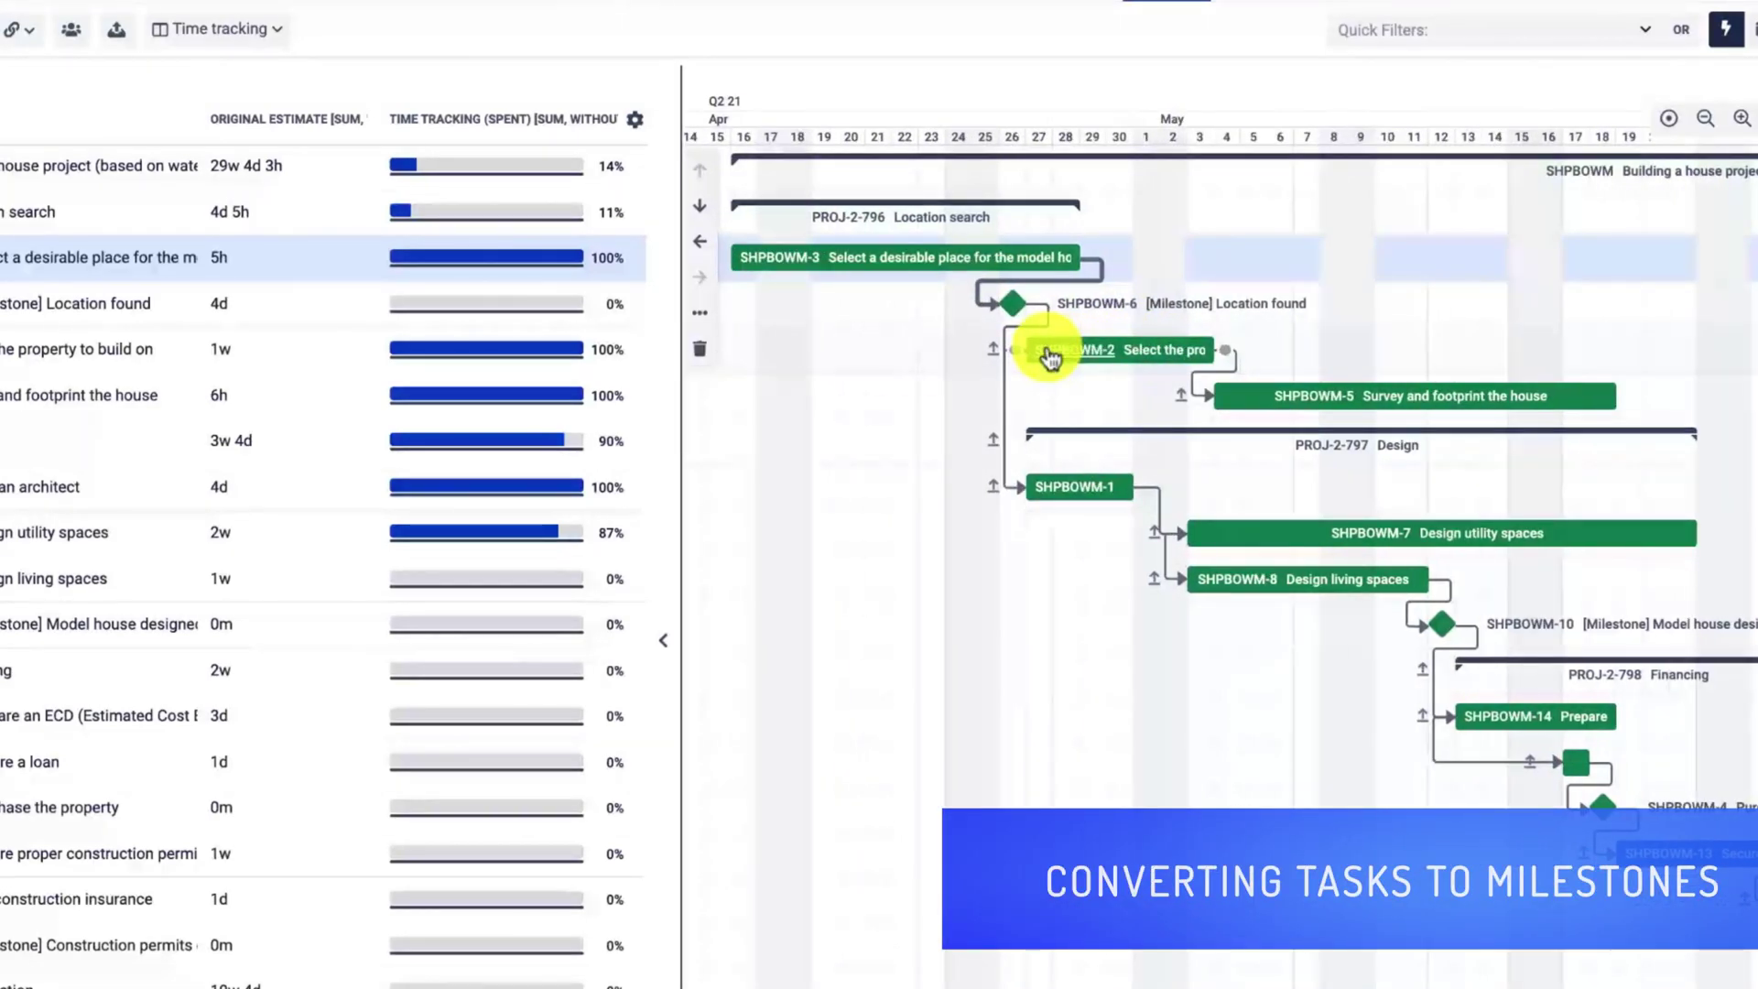
pyautogui.click(1016, 297)
pyautogui.rightClick(1015, 295)
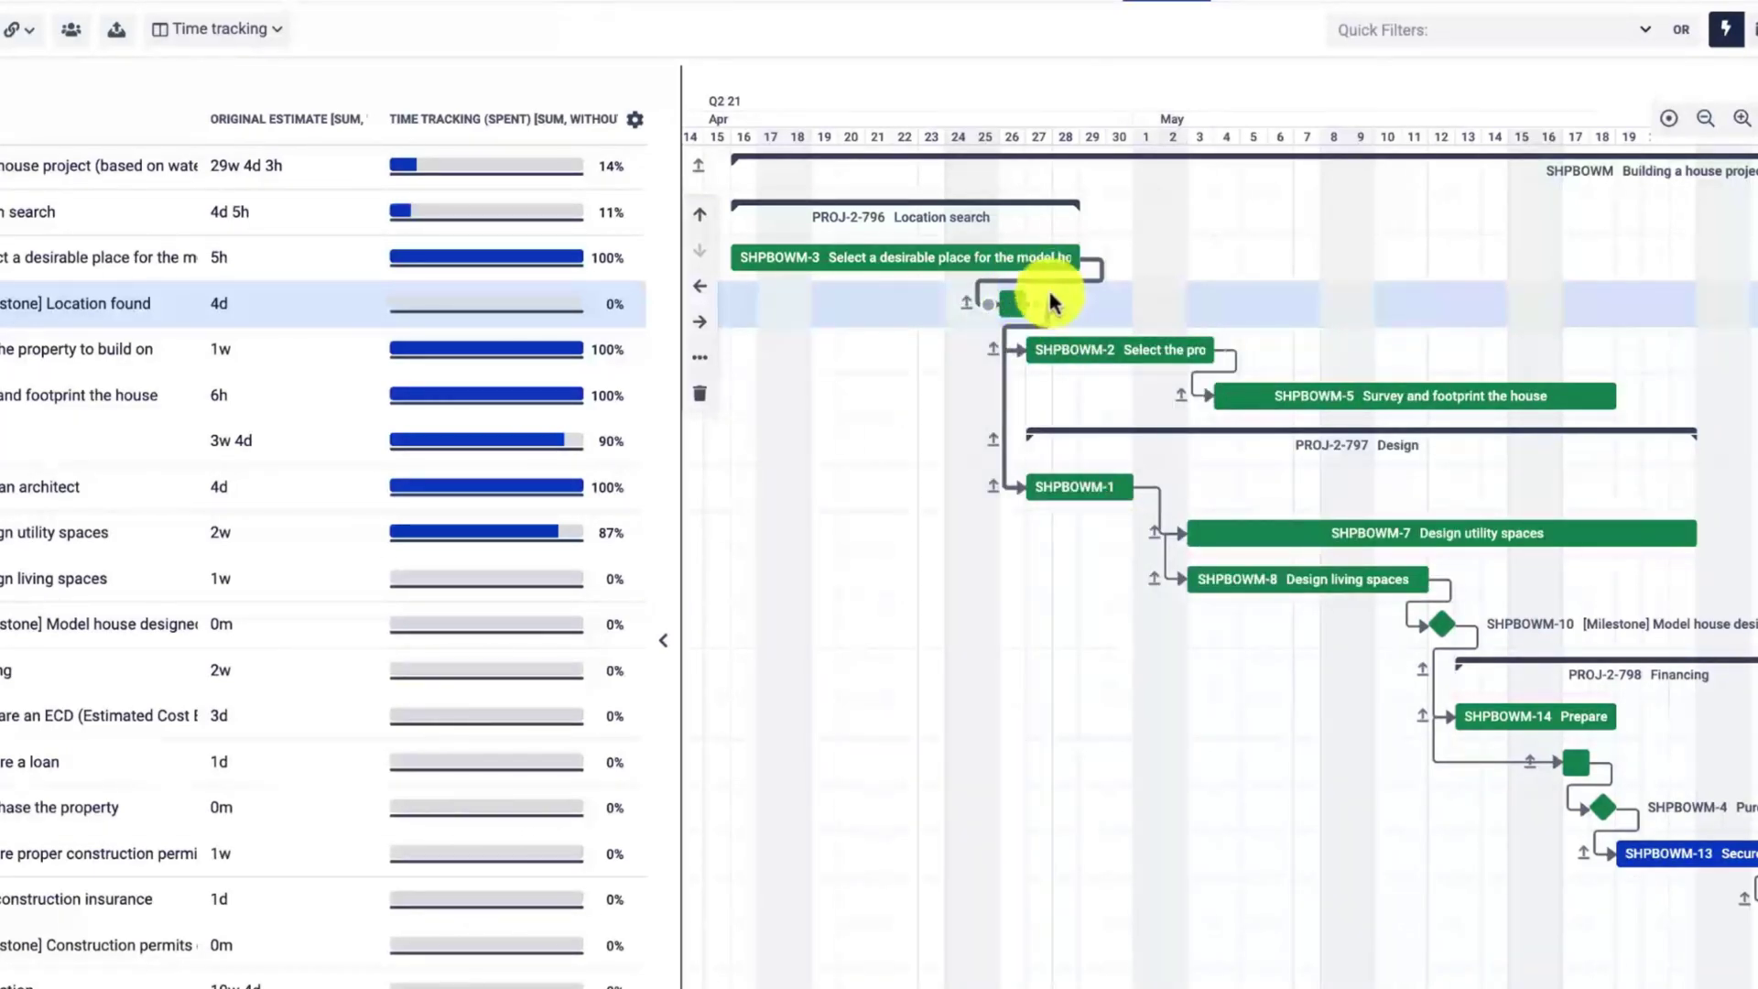
# Delete SHPBOWM-6's dependencies to SHPBOWM-1 and SHPBOWM-2.
pyautogui.click(1046, 315)
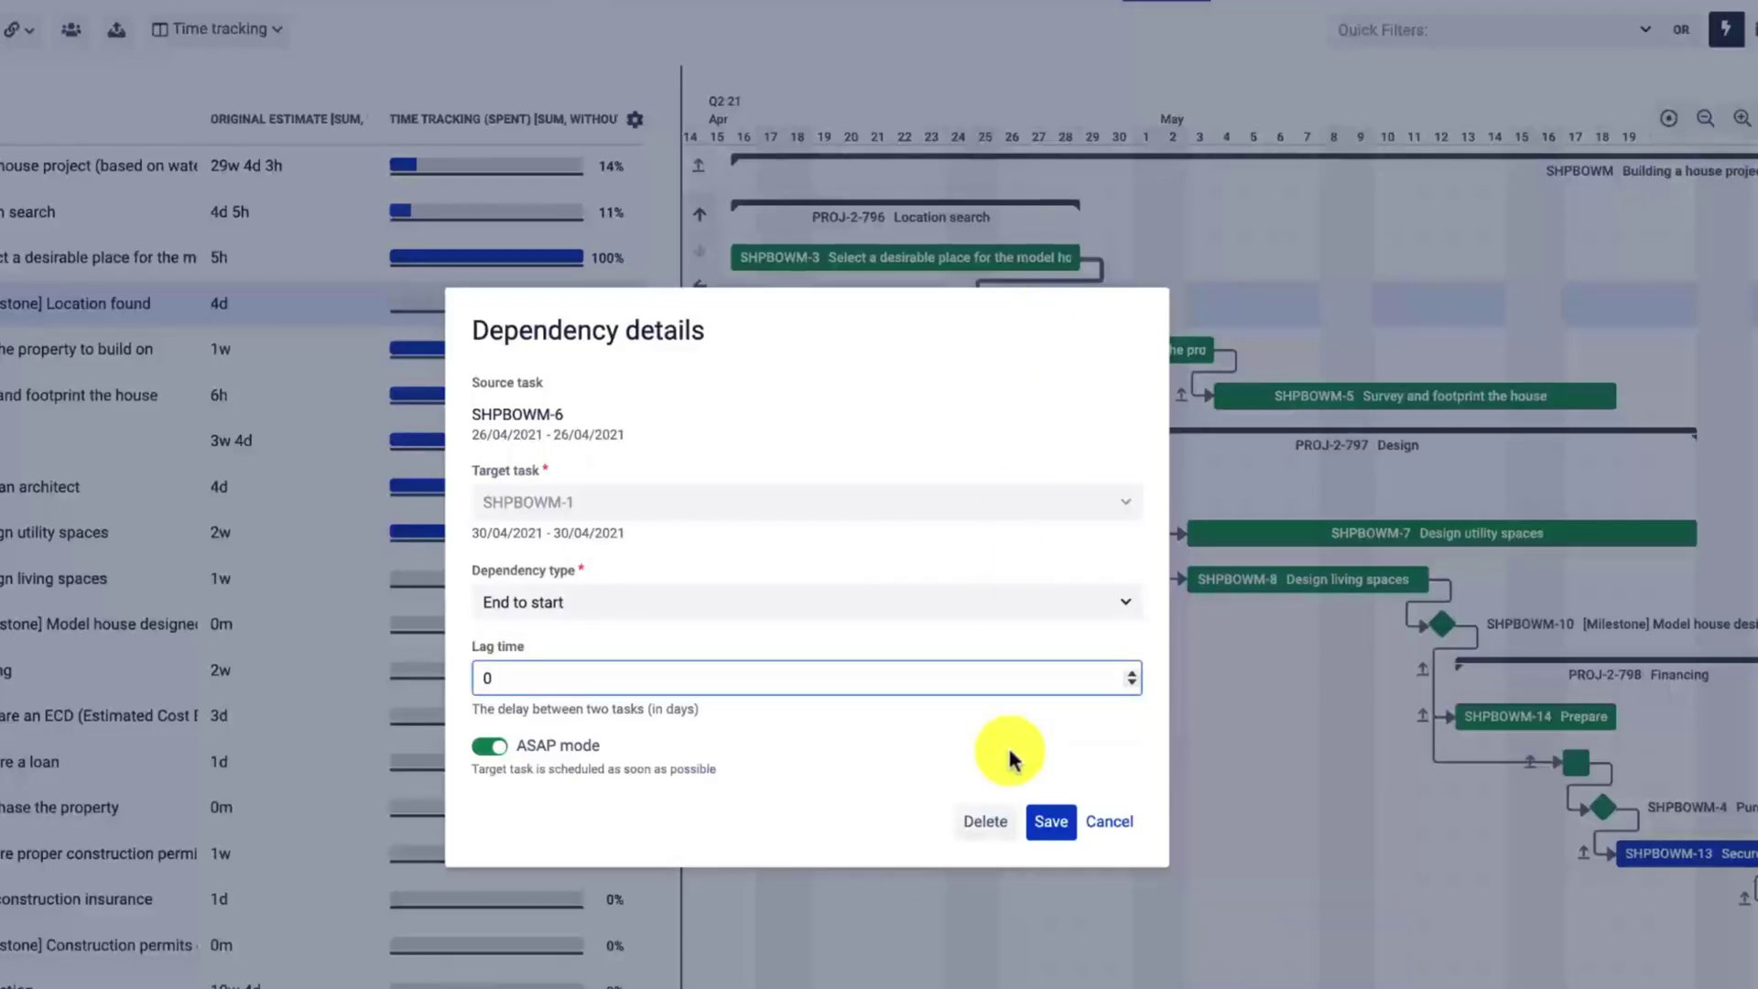
pyautogui.click(989, 821)
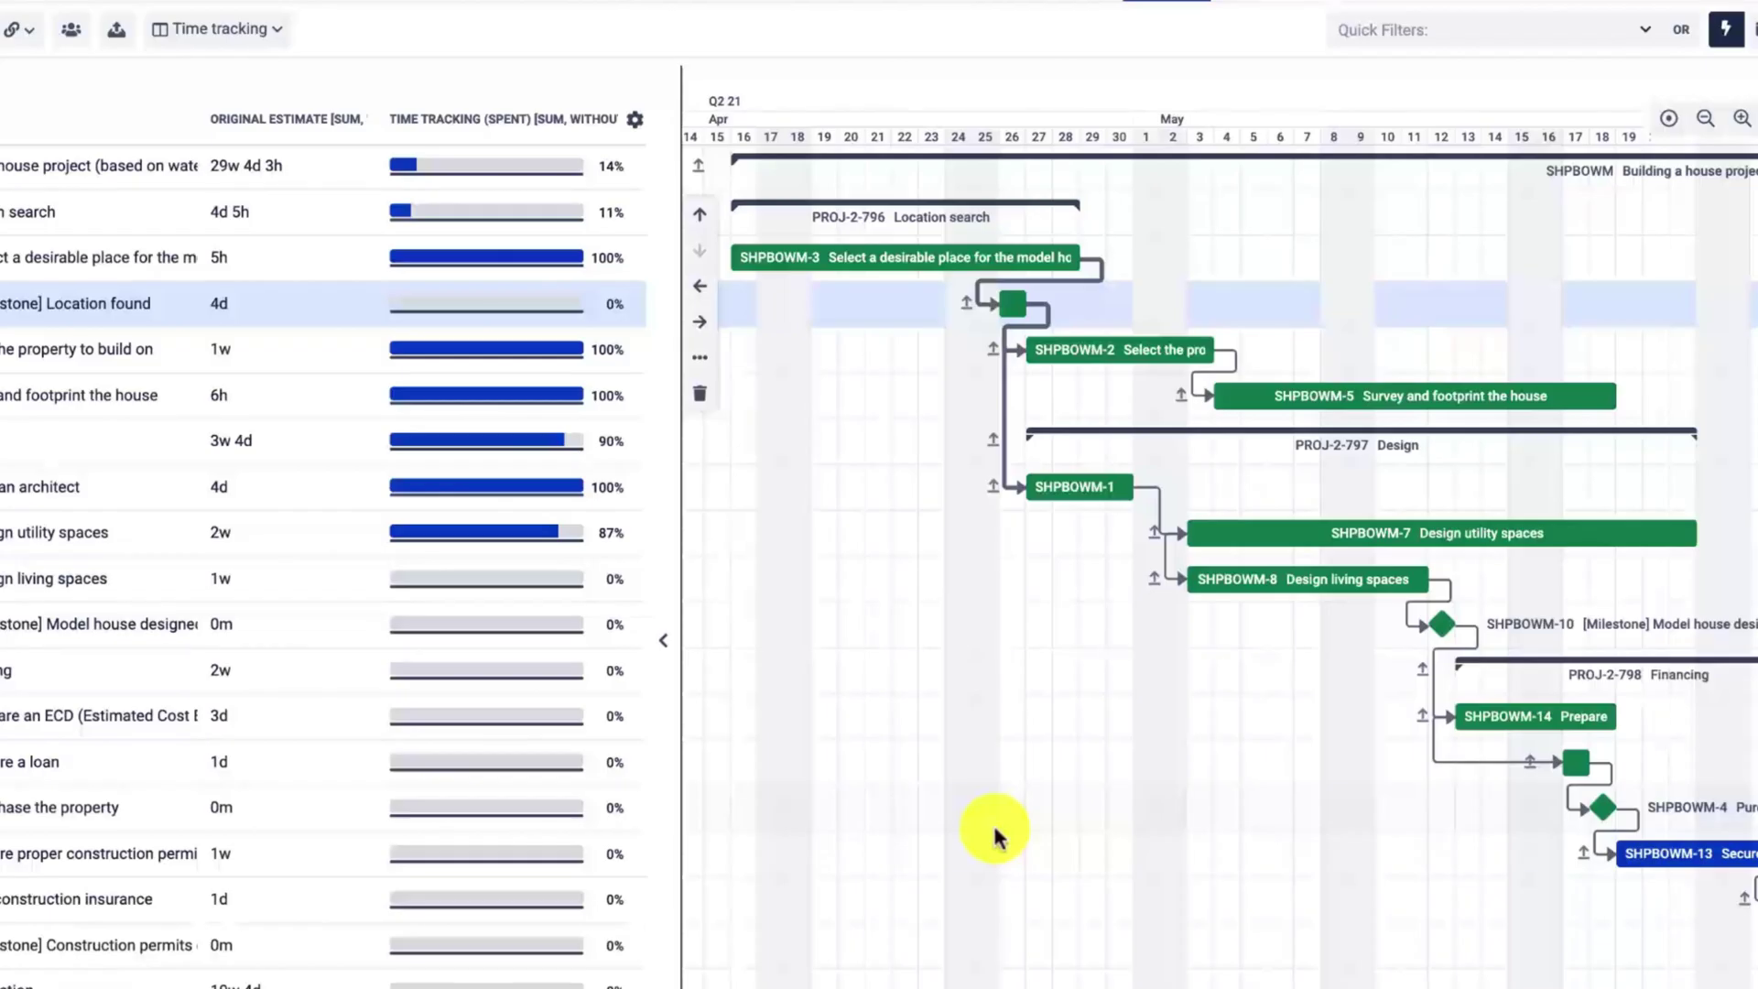
pyautogui.click(1046, 311)
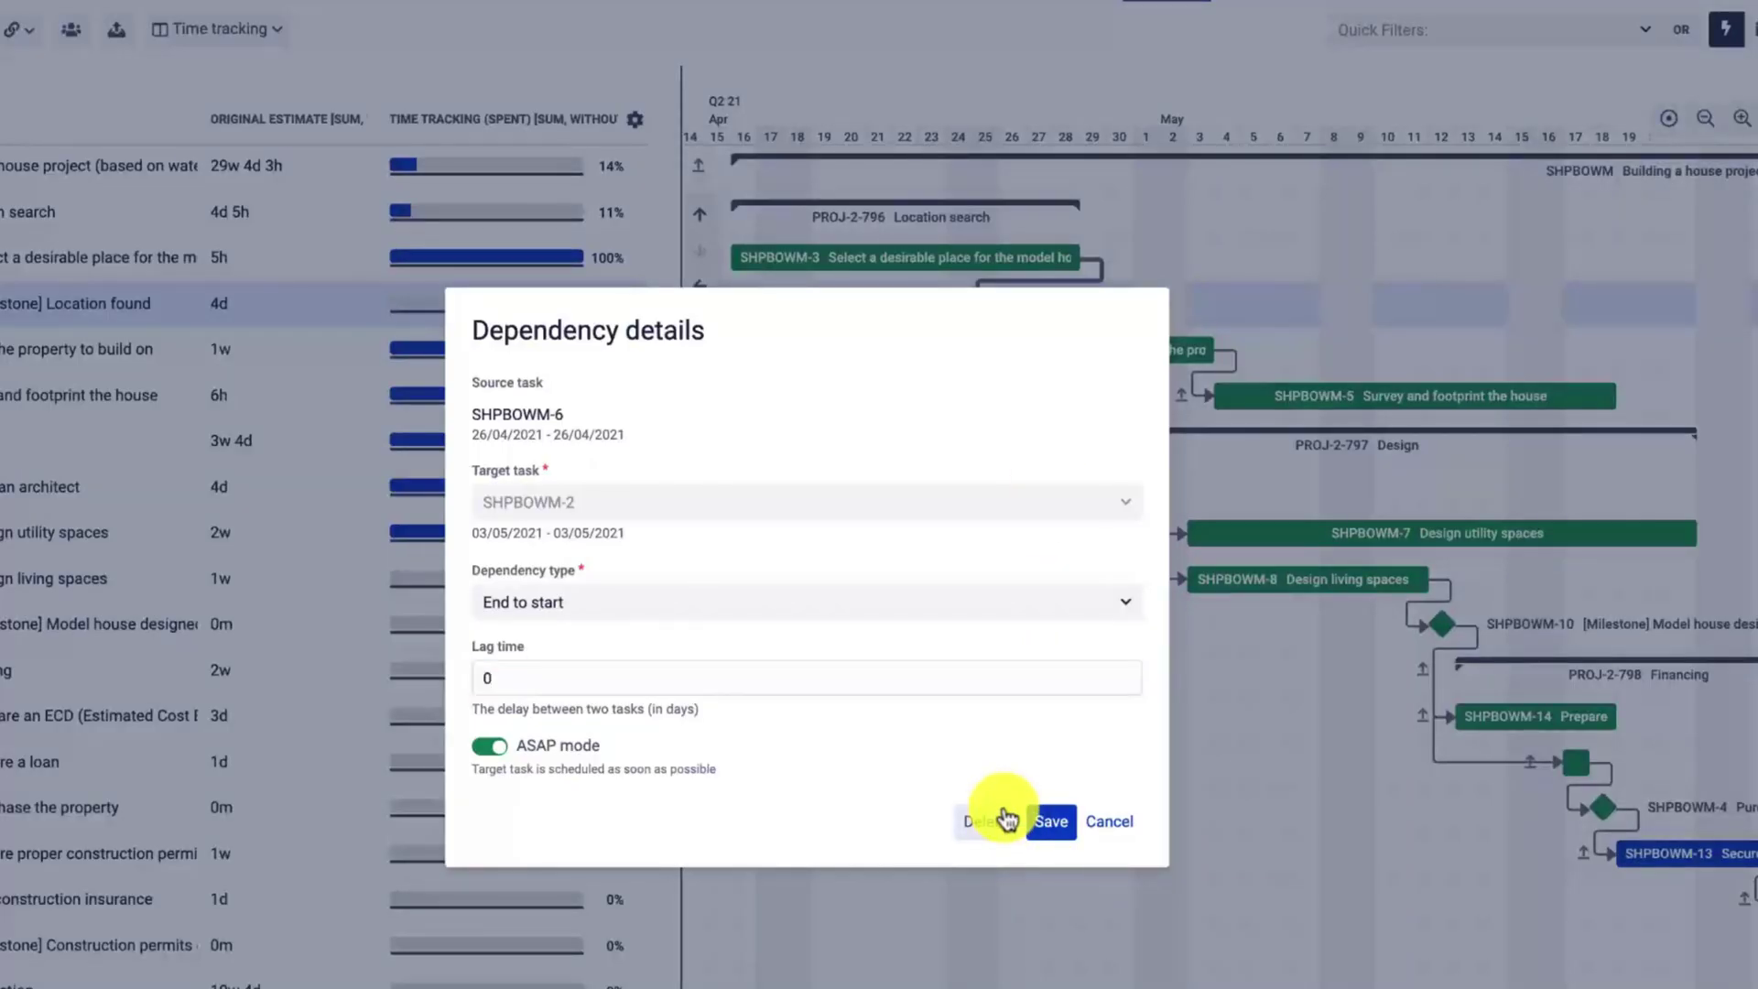
pyautogui.click(1001, 712)
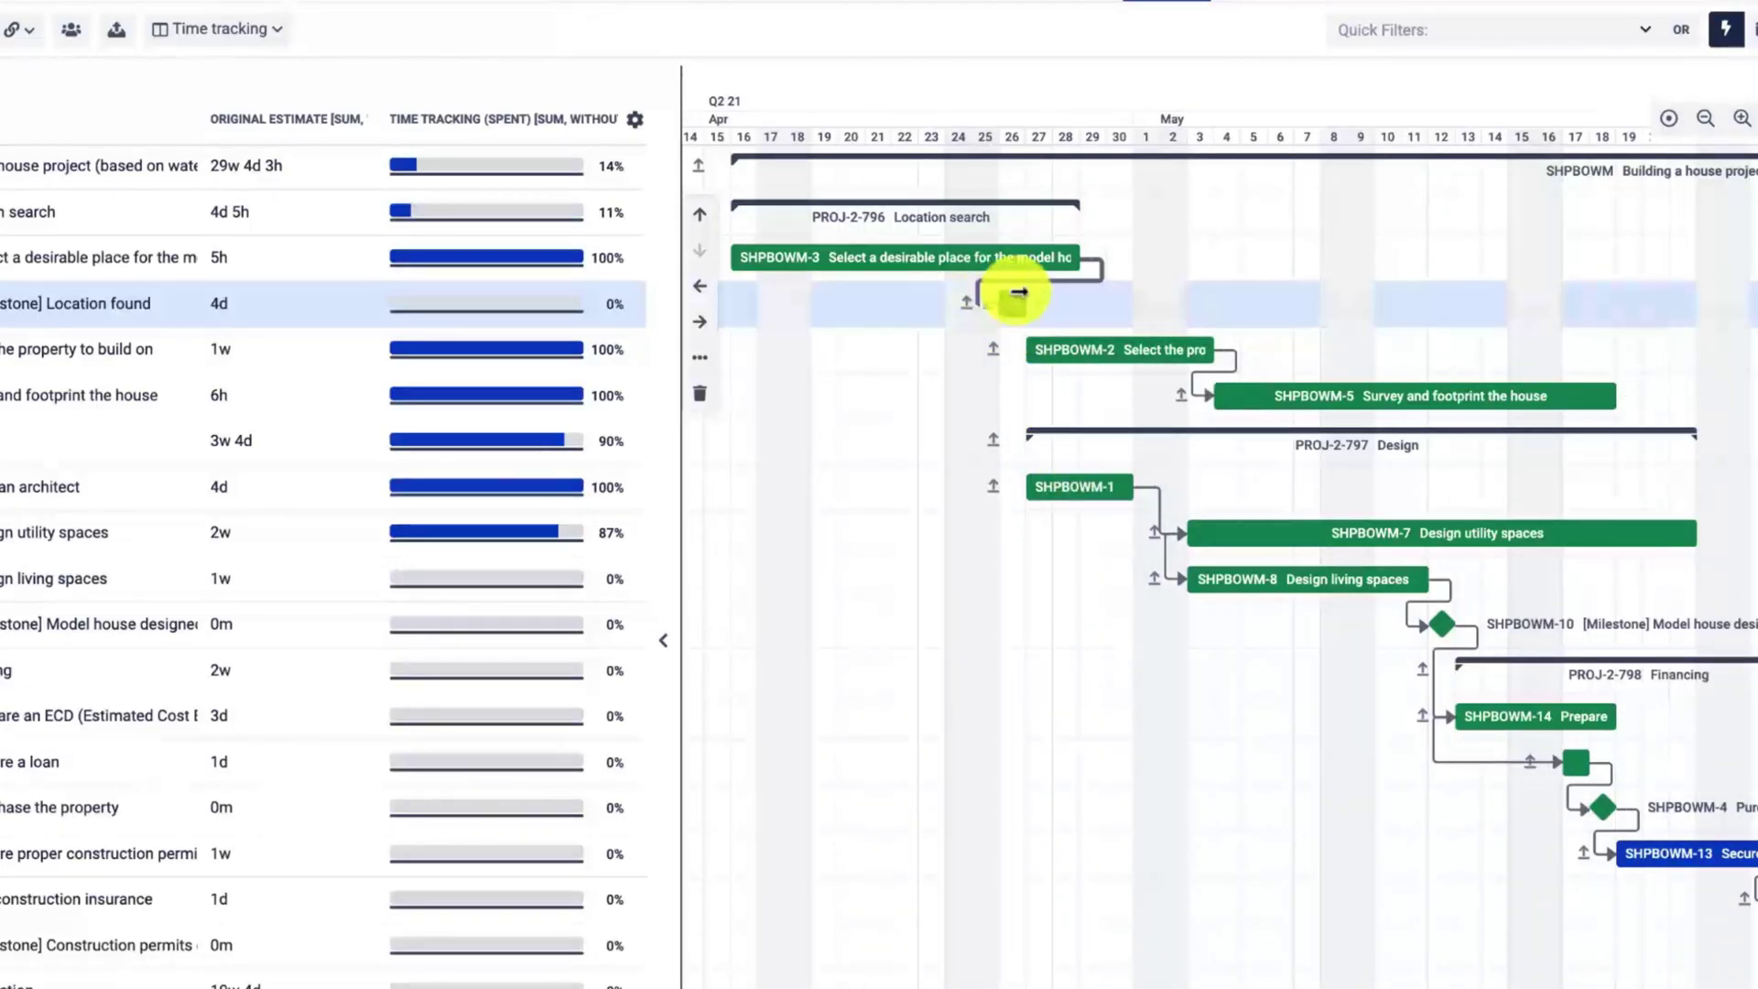
# Set the SHPBOWM-3 → SHPBOWM-6 link's lag to -3 and list its dependency types.
pyautogui.click(1084, 276)
pyautogui.click(951, 682)
pyautogui.write('-3')
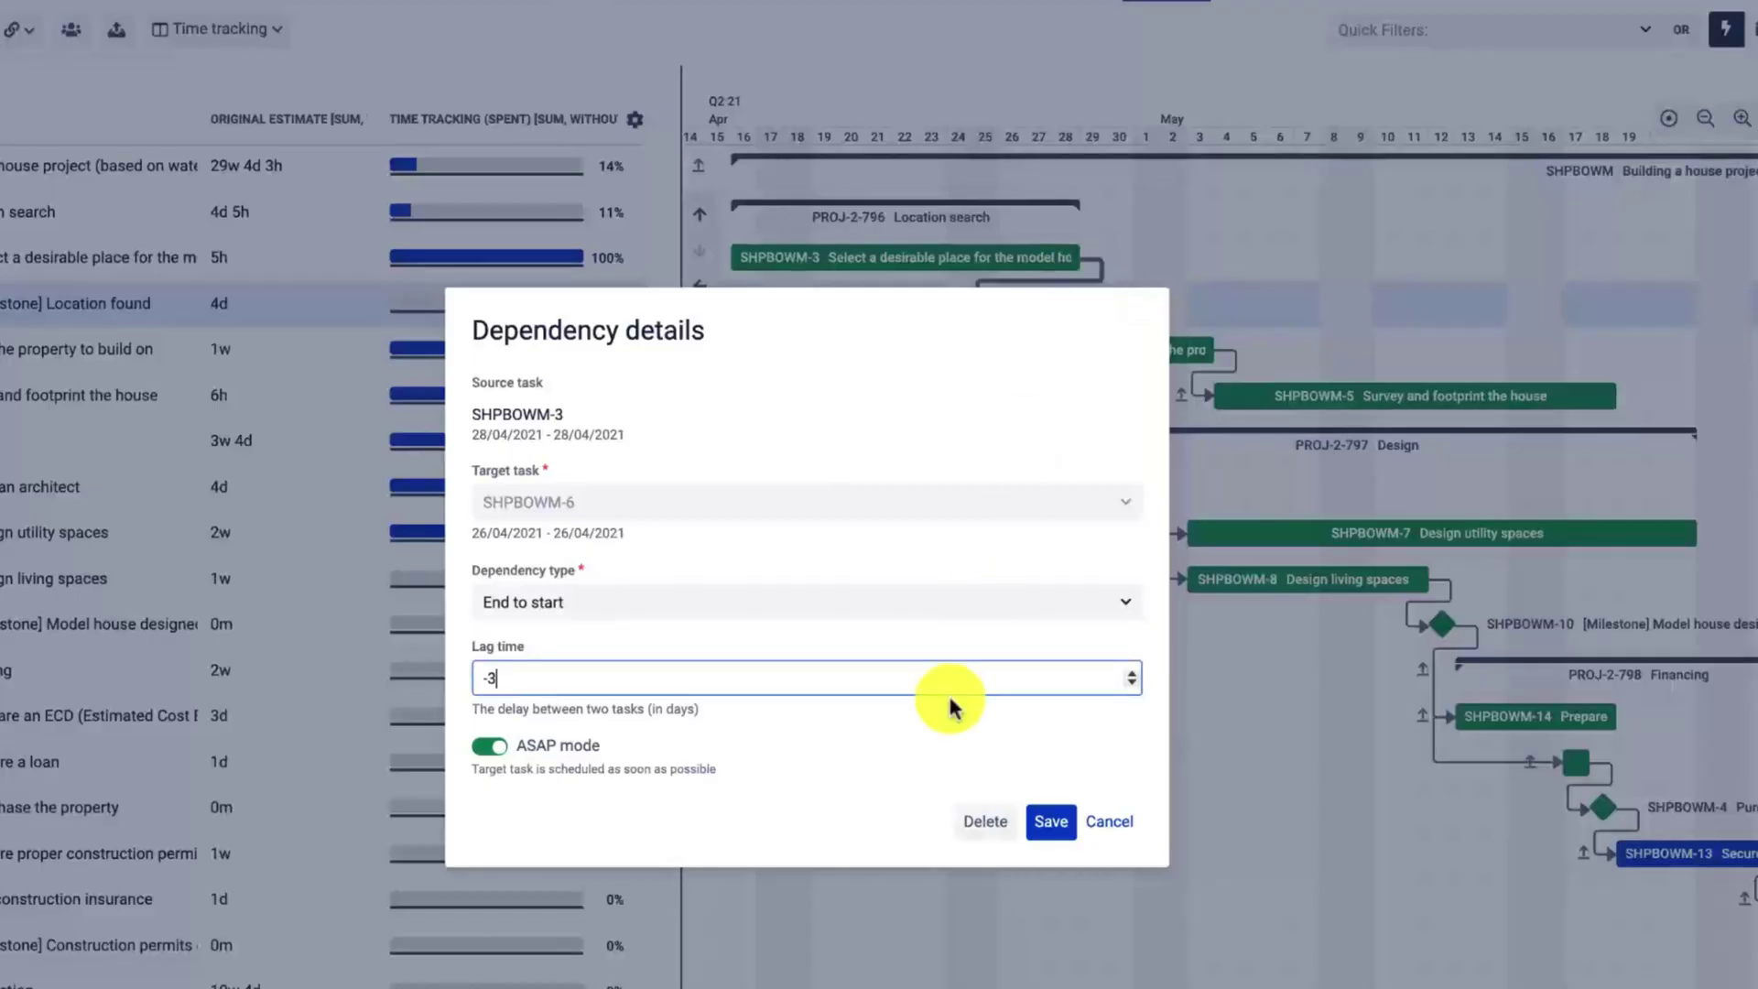
pyautogui.click(581, 603)
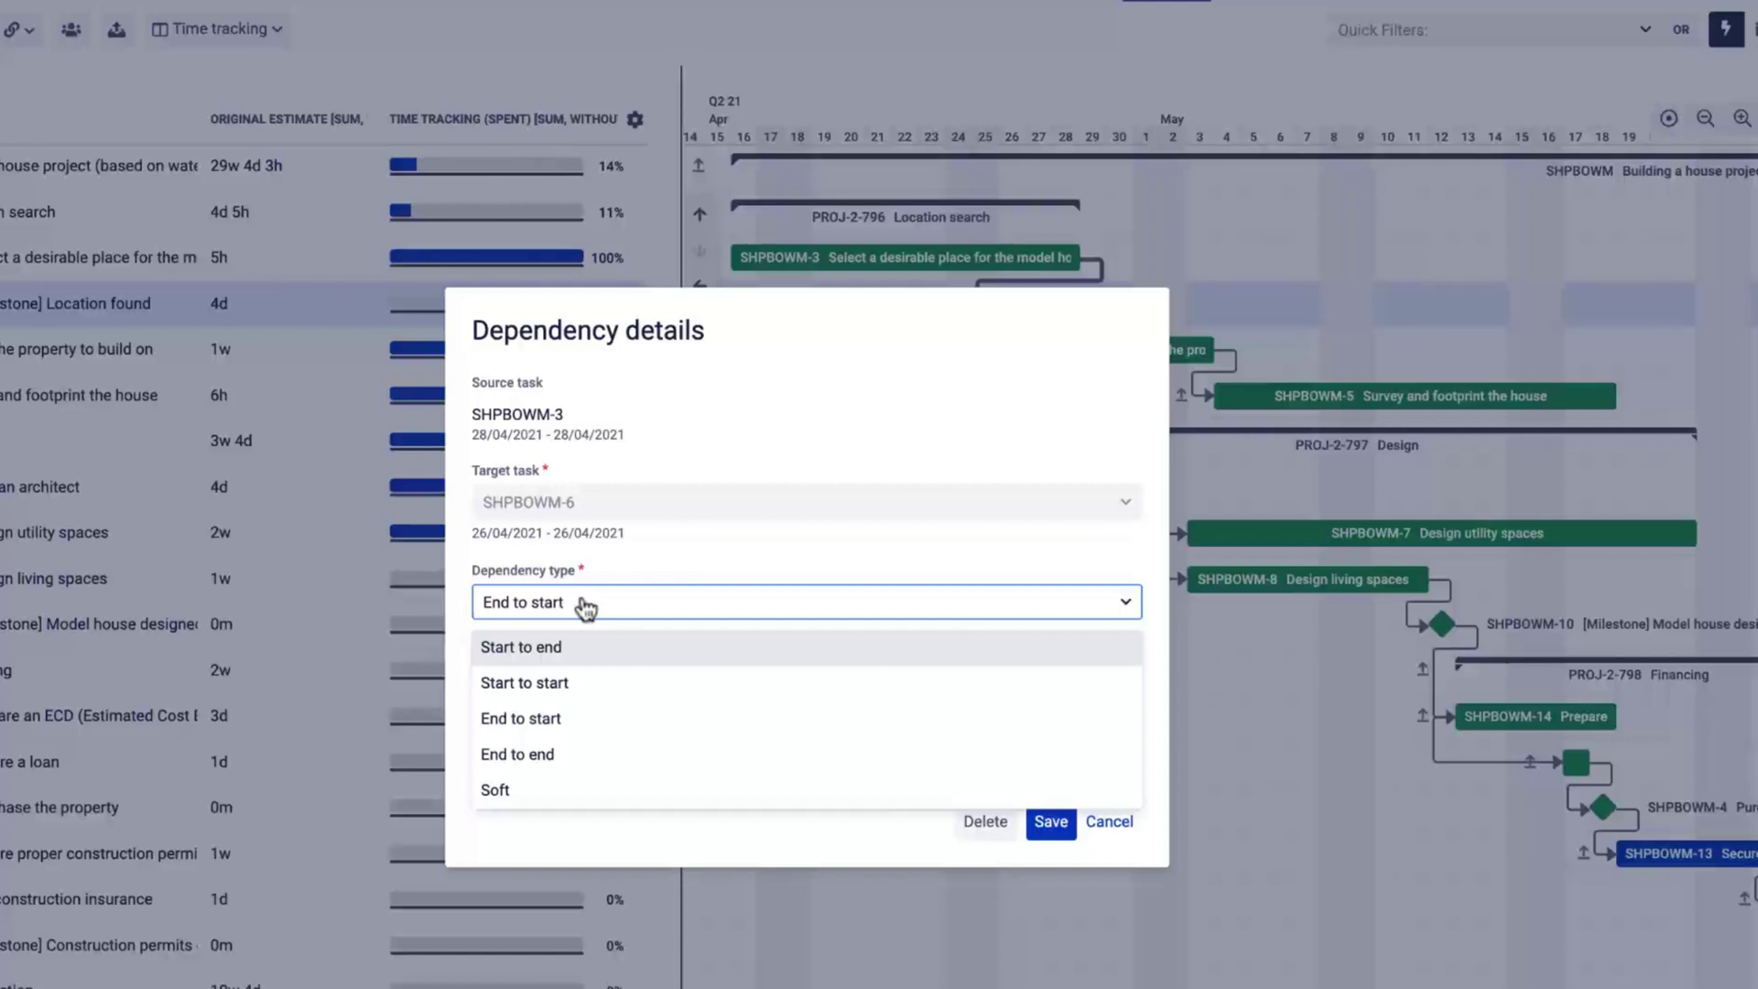
# Change the SHPBOWM-3 → SHPBOWM-6 dependency to End to end, save, and shift SHPBOWM-3's dates.
pyautogui.click(595, 718)
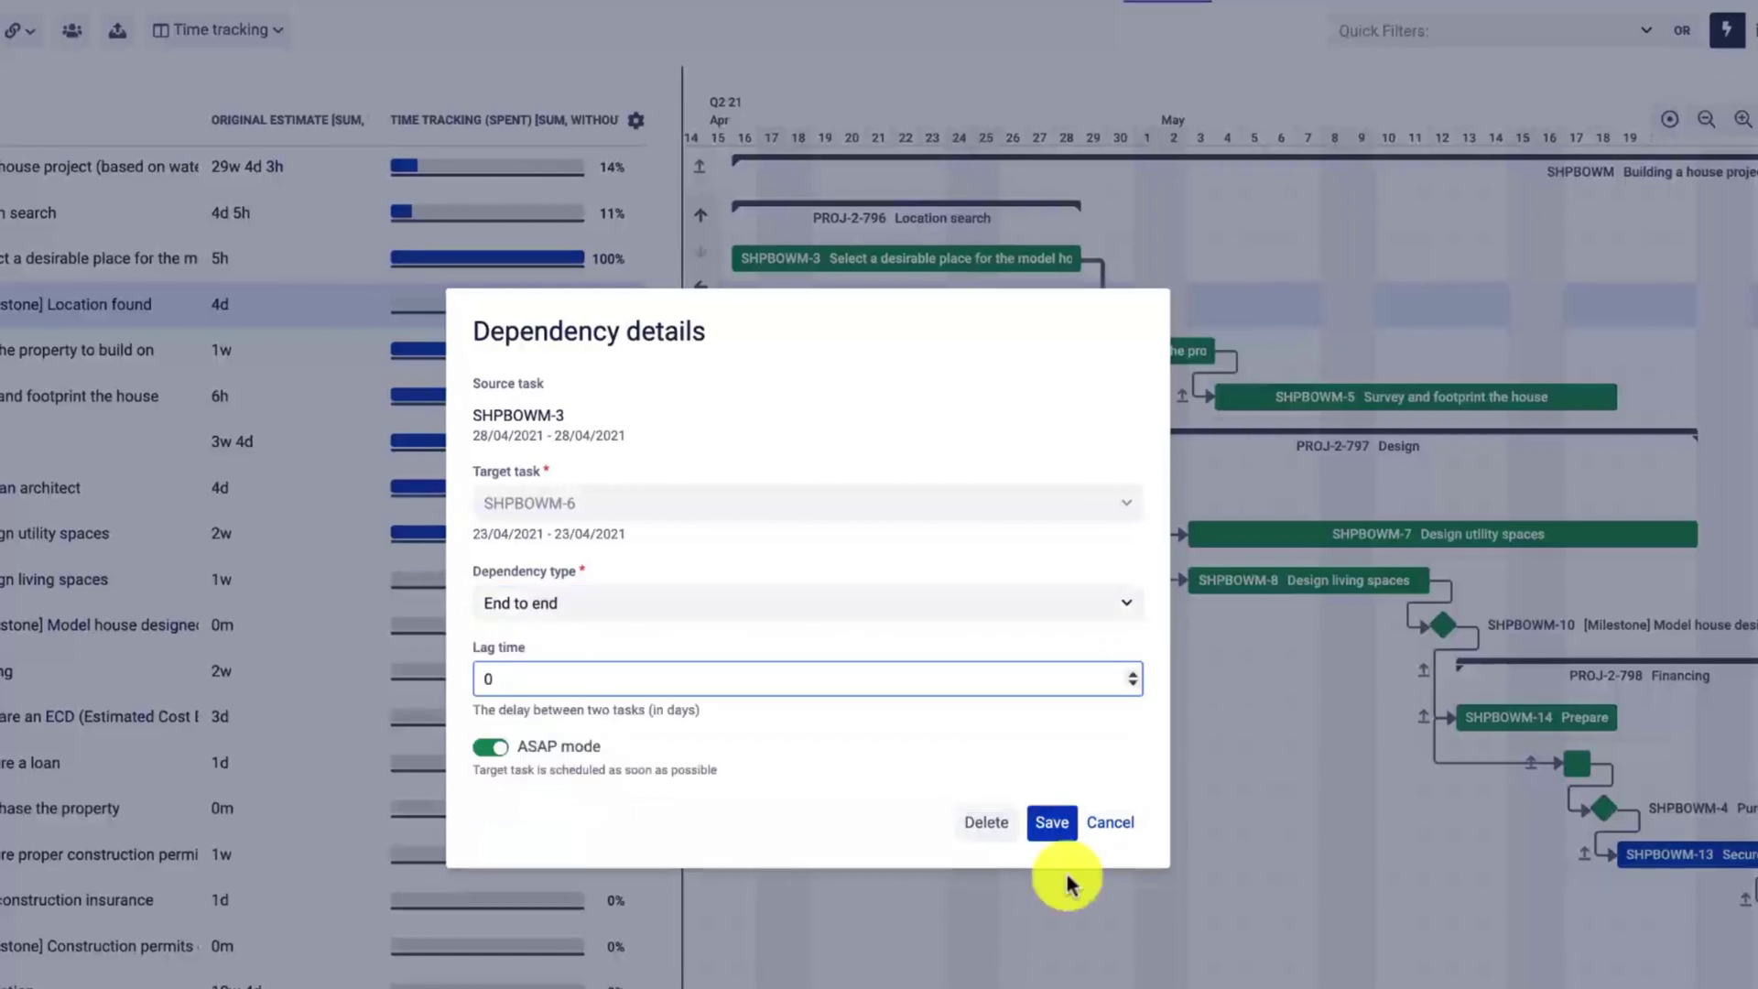
pyautogui.click(1050, 821)
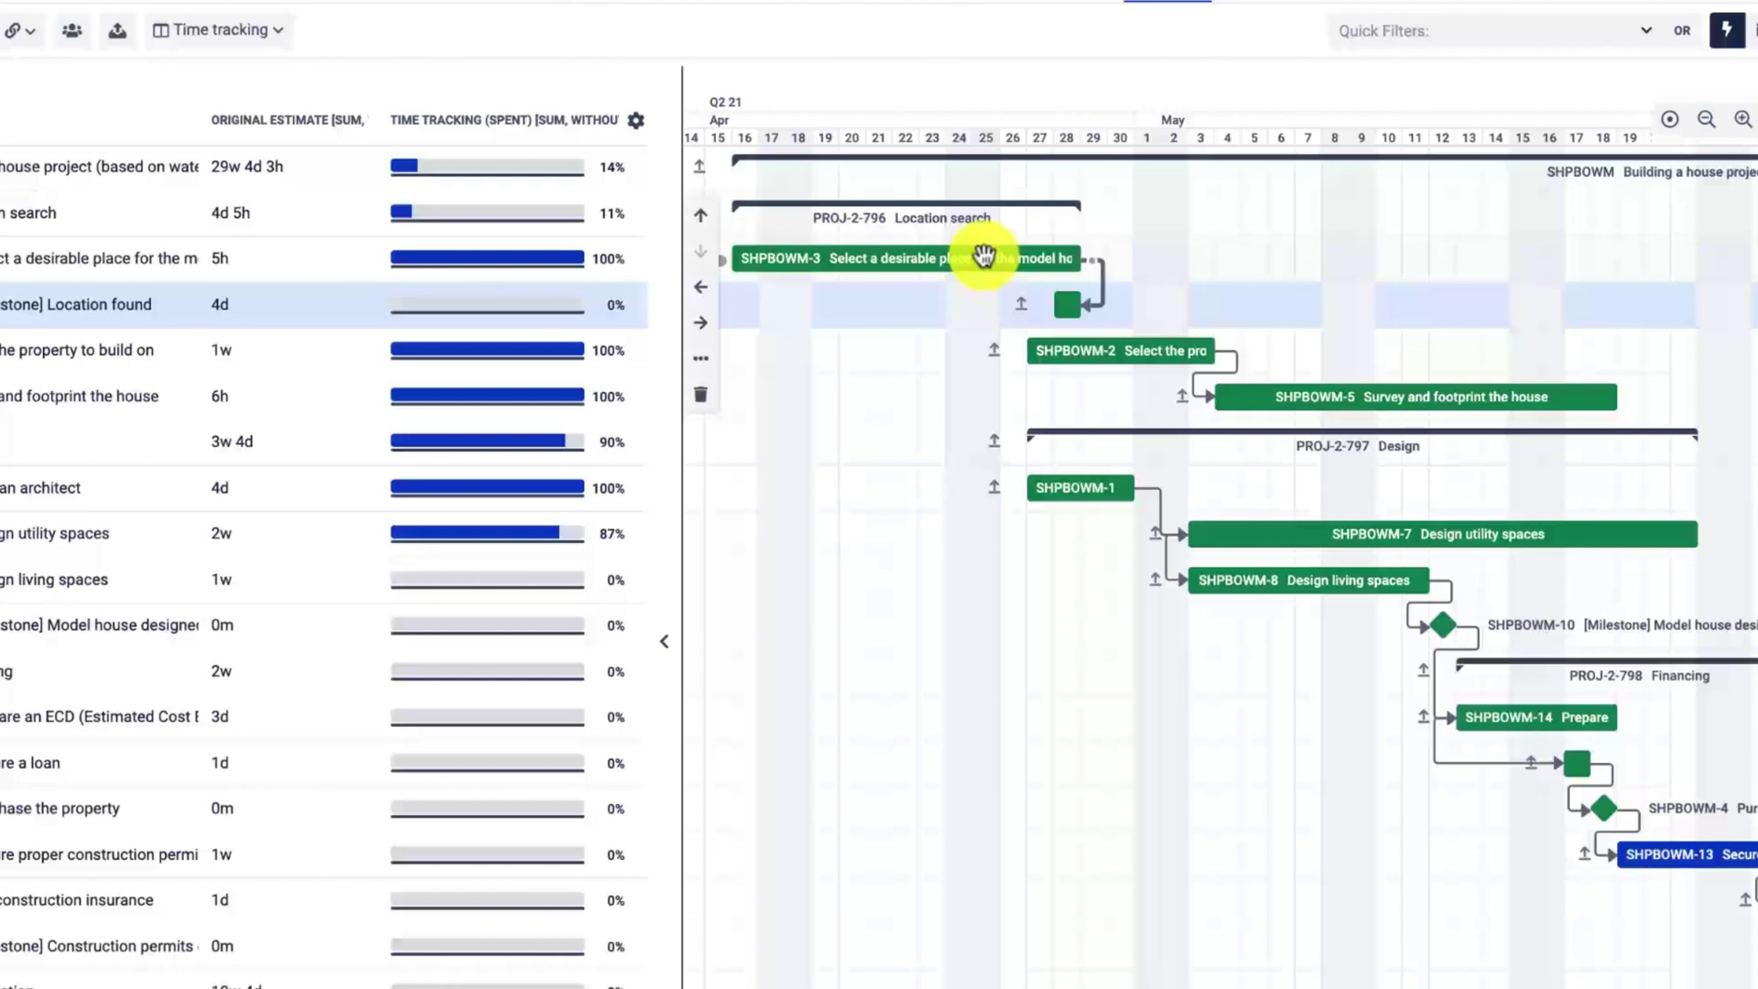
pyautogui.moveTo(980, 255); pyautogui.dragTo(926, 285)
pyautogui.moveTo(1096, 295); pyautogui.dragTo(943, 305)
# Draw a new dependency to SHPBOWM-3 with ASAP off, then move SHPBOWM-3 about eight days later.
pyautogui.moveTo(1084, 304); pyautogui.dragTo(1190, 261)
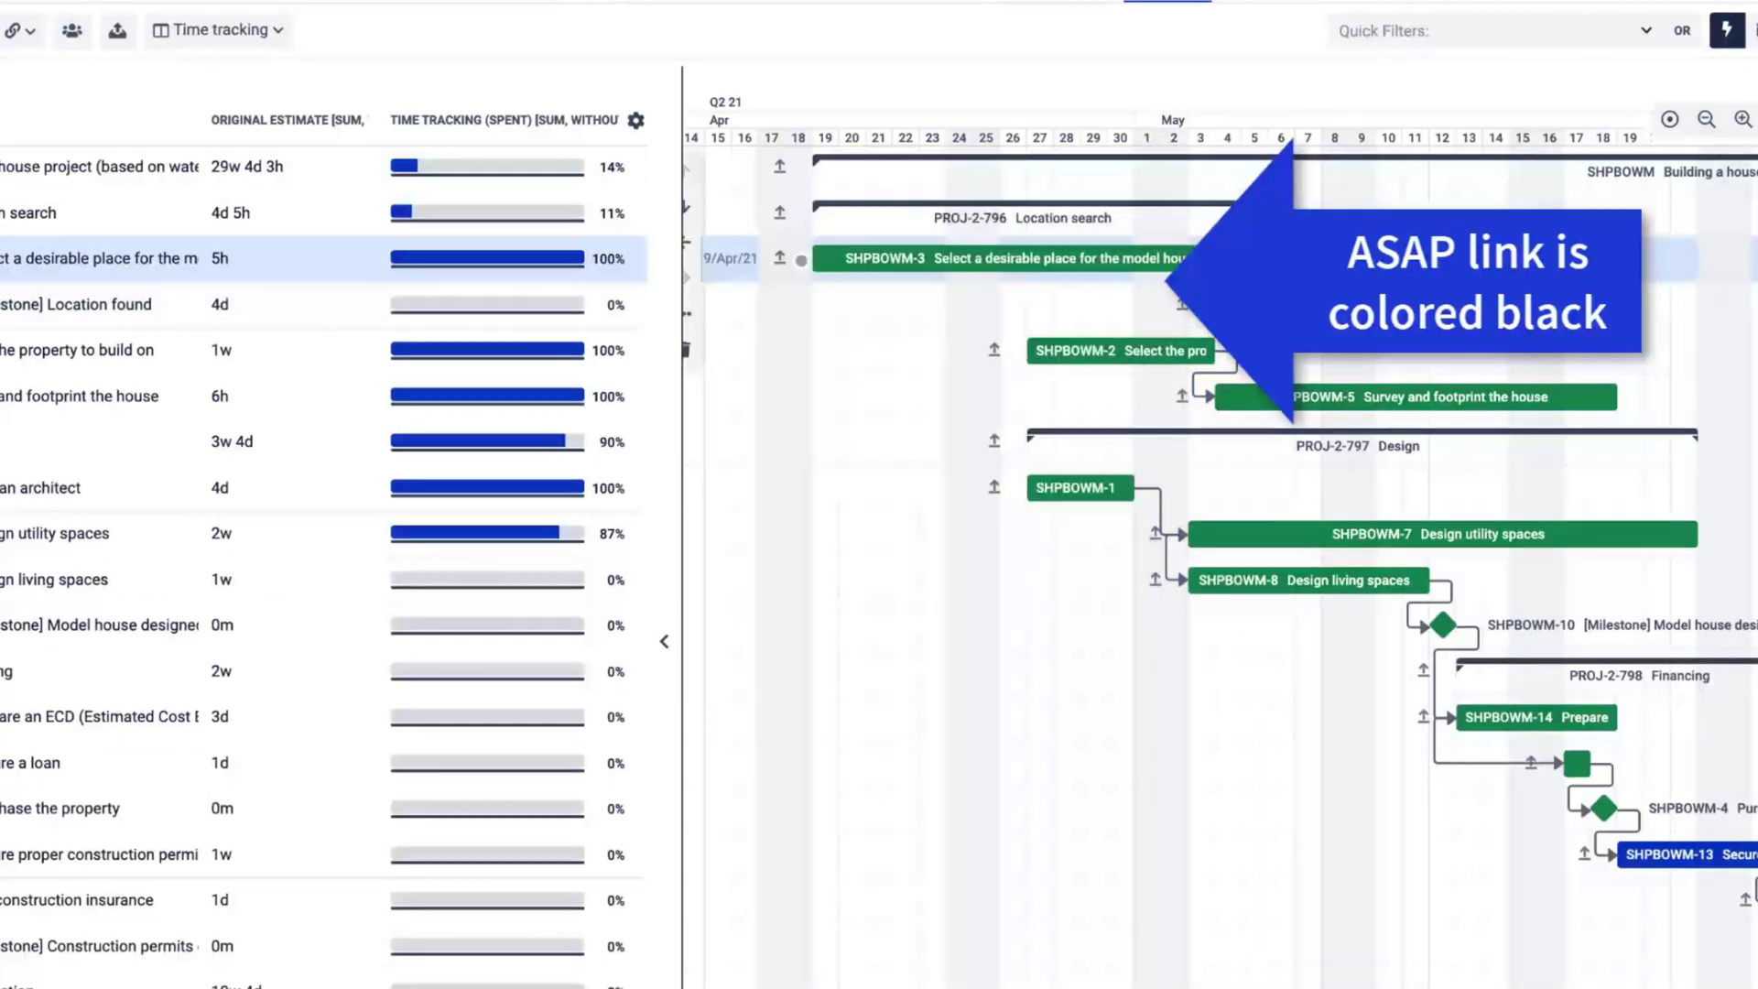
pyautogui.click(1264, 295)
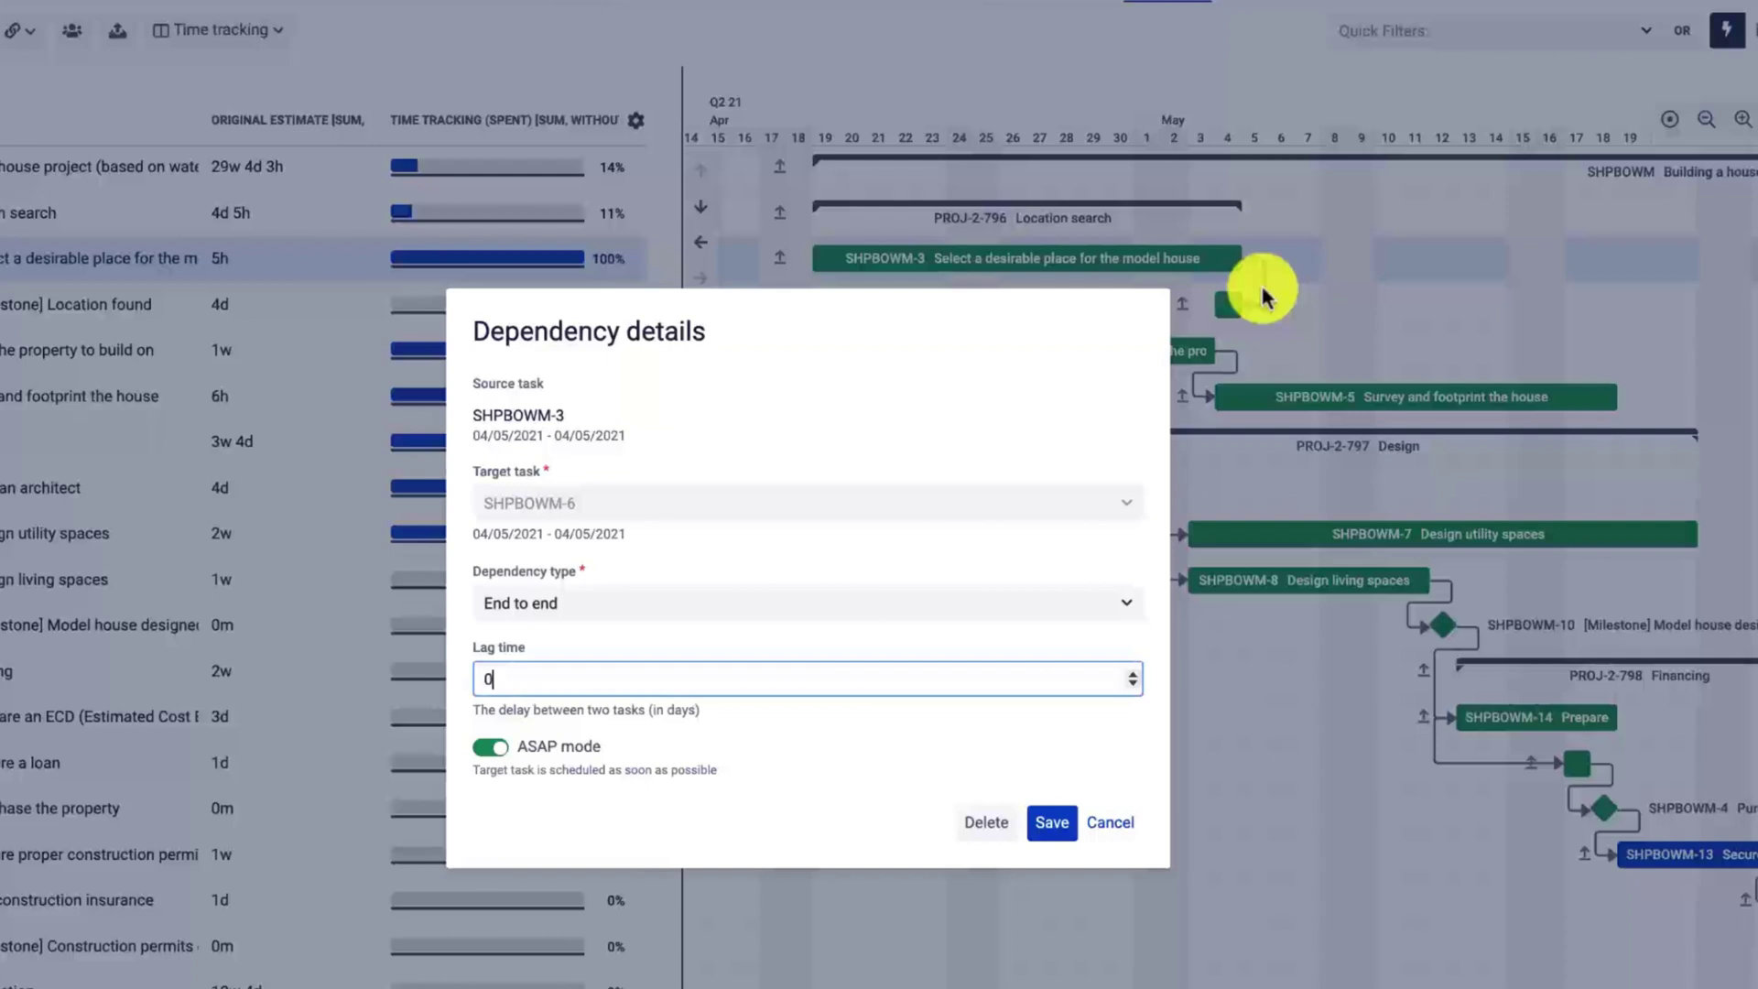
pyautogui.click(490, 752)
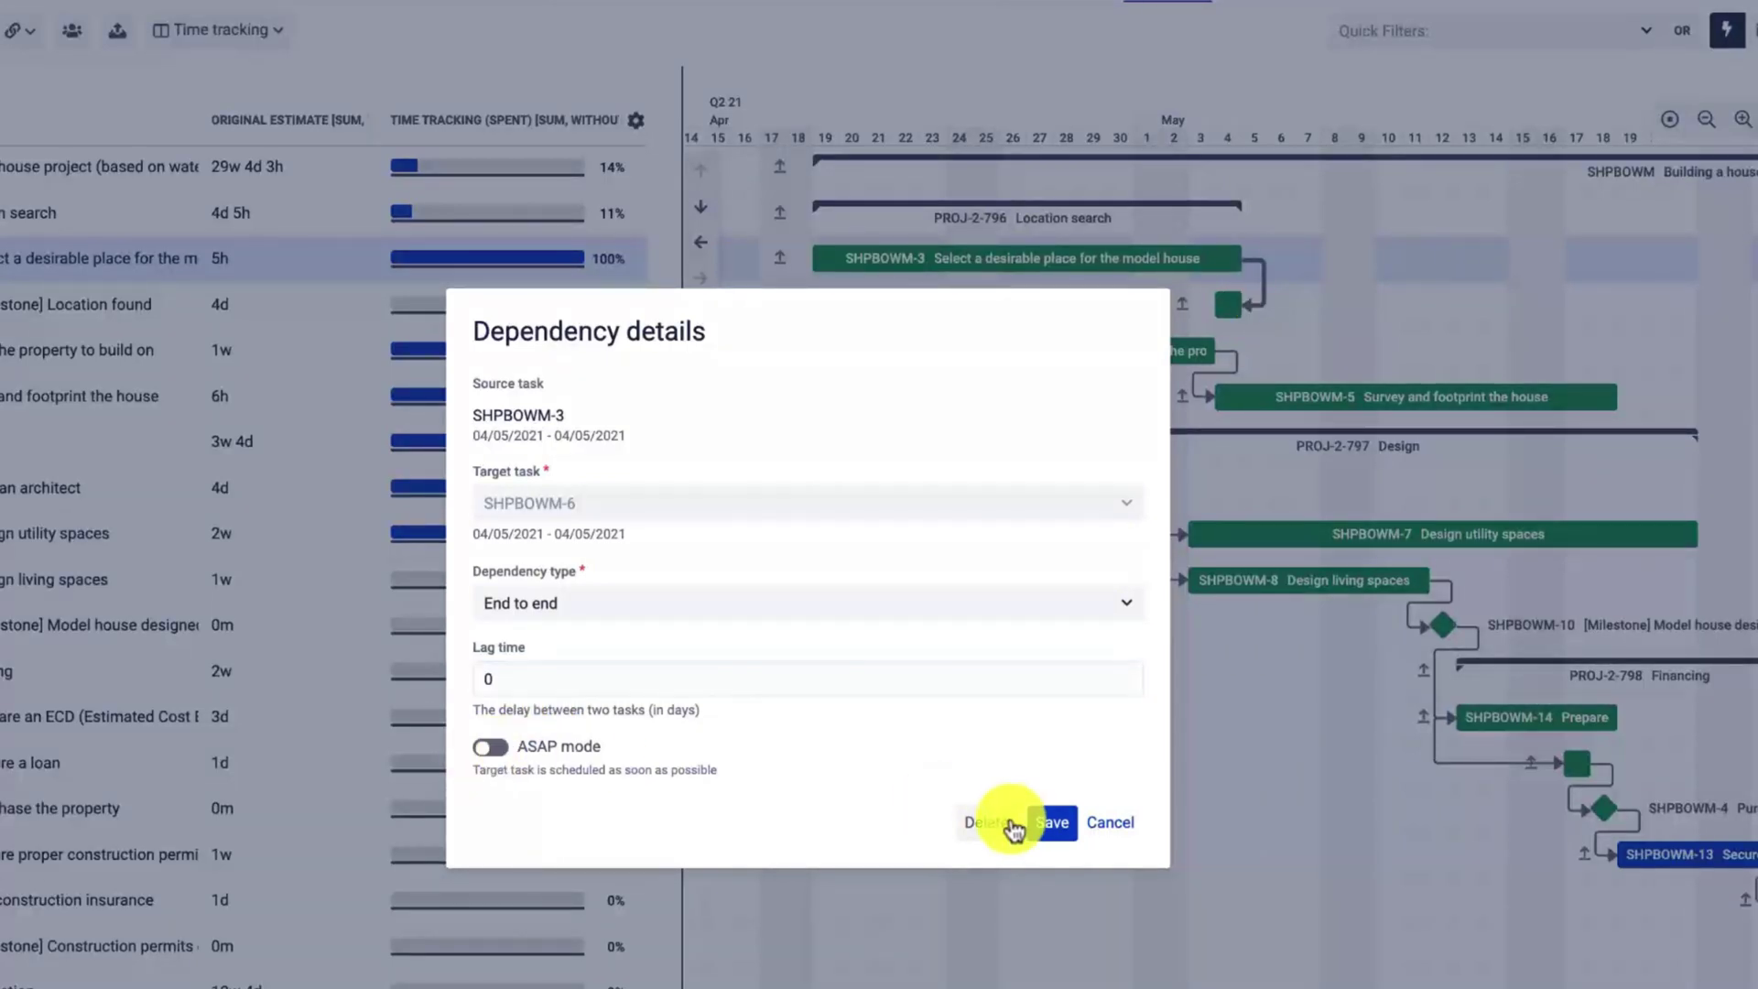
pyautogui.click(1044, 822)
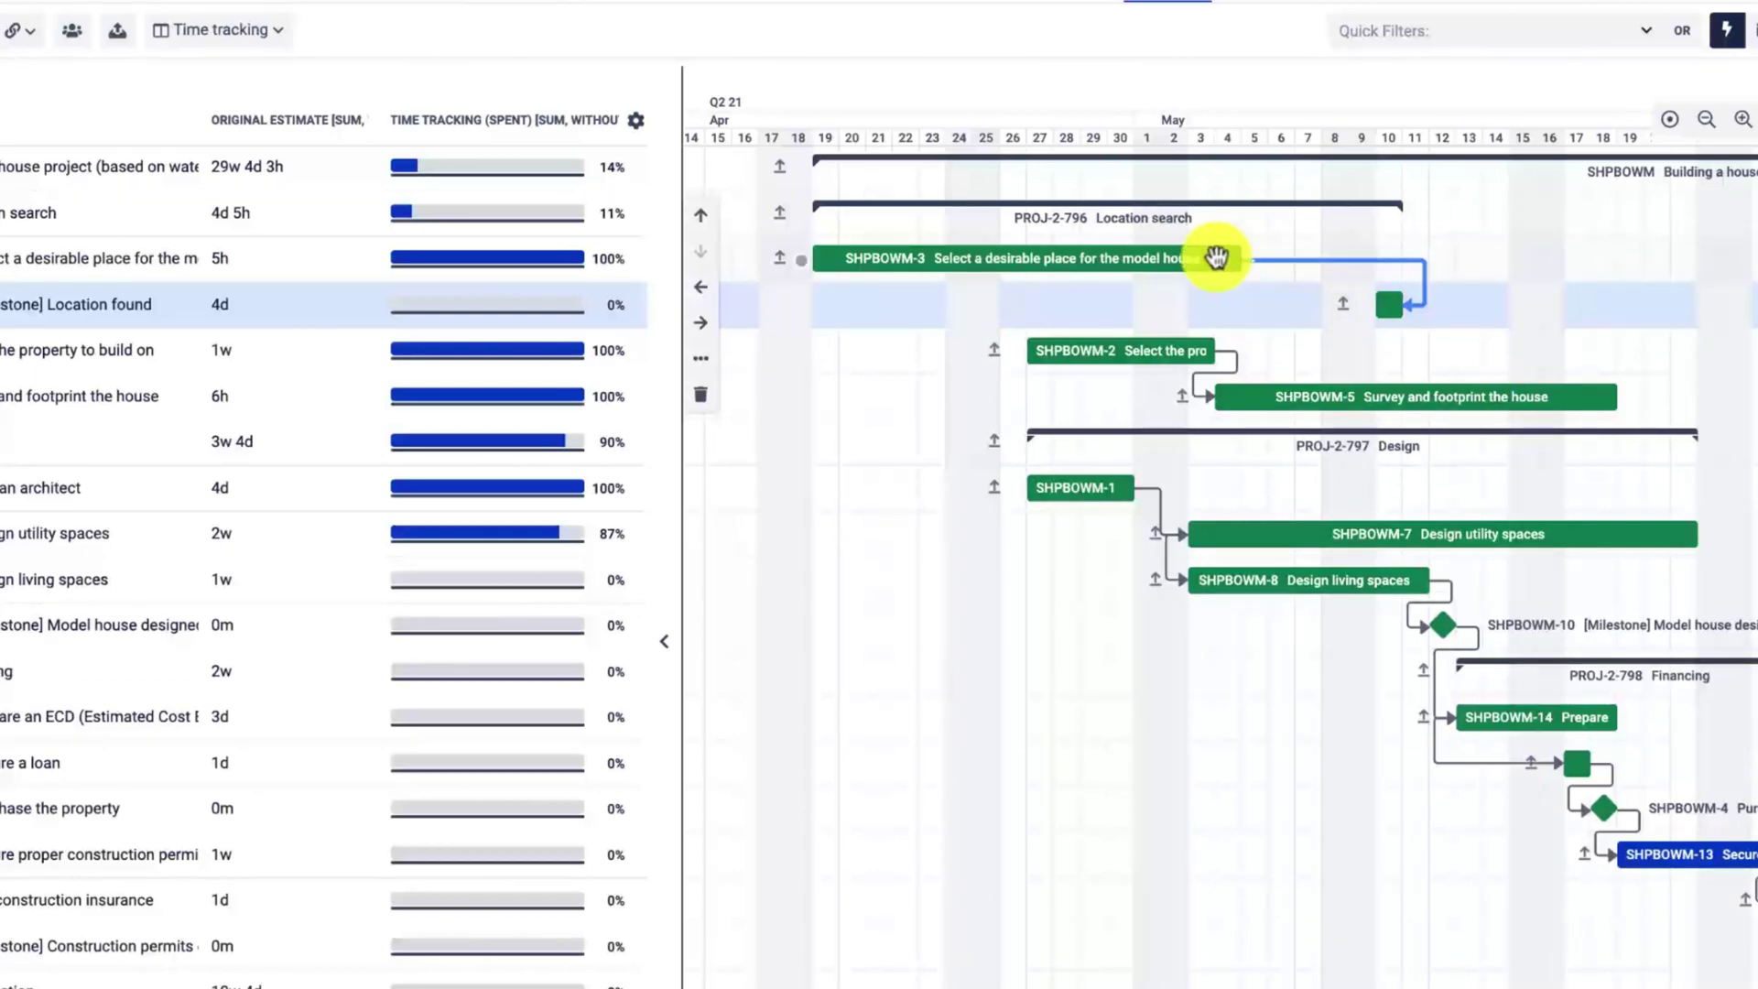
pyautogui.moveTo(1216, 259)
pyautogui.mouseDown()
pyautogui.moveTo(1639, 263)
pyautogui.moveTo(1205, 263)
pyautogui.mouseUp()
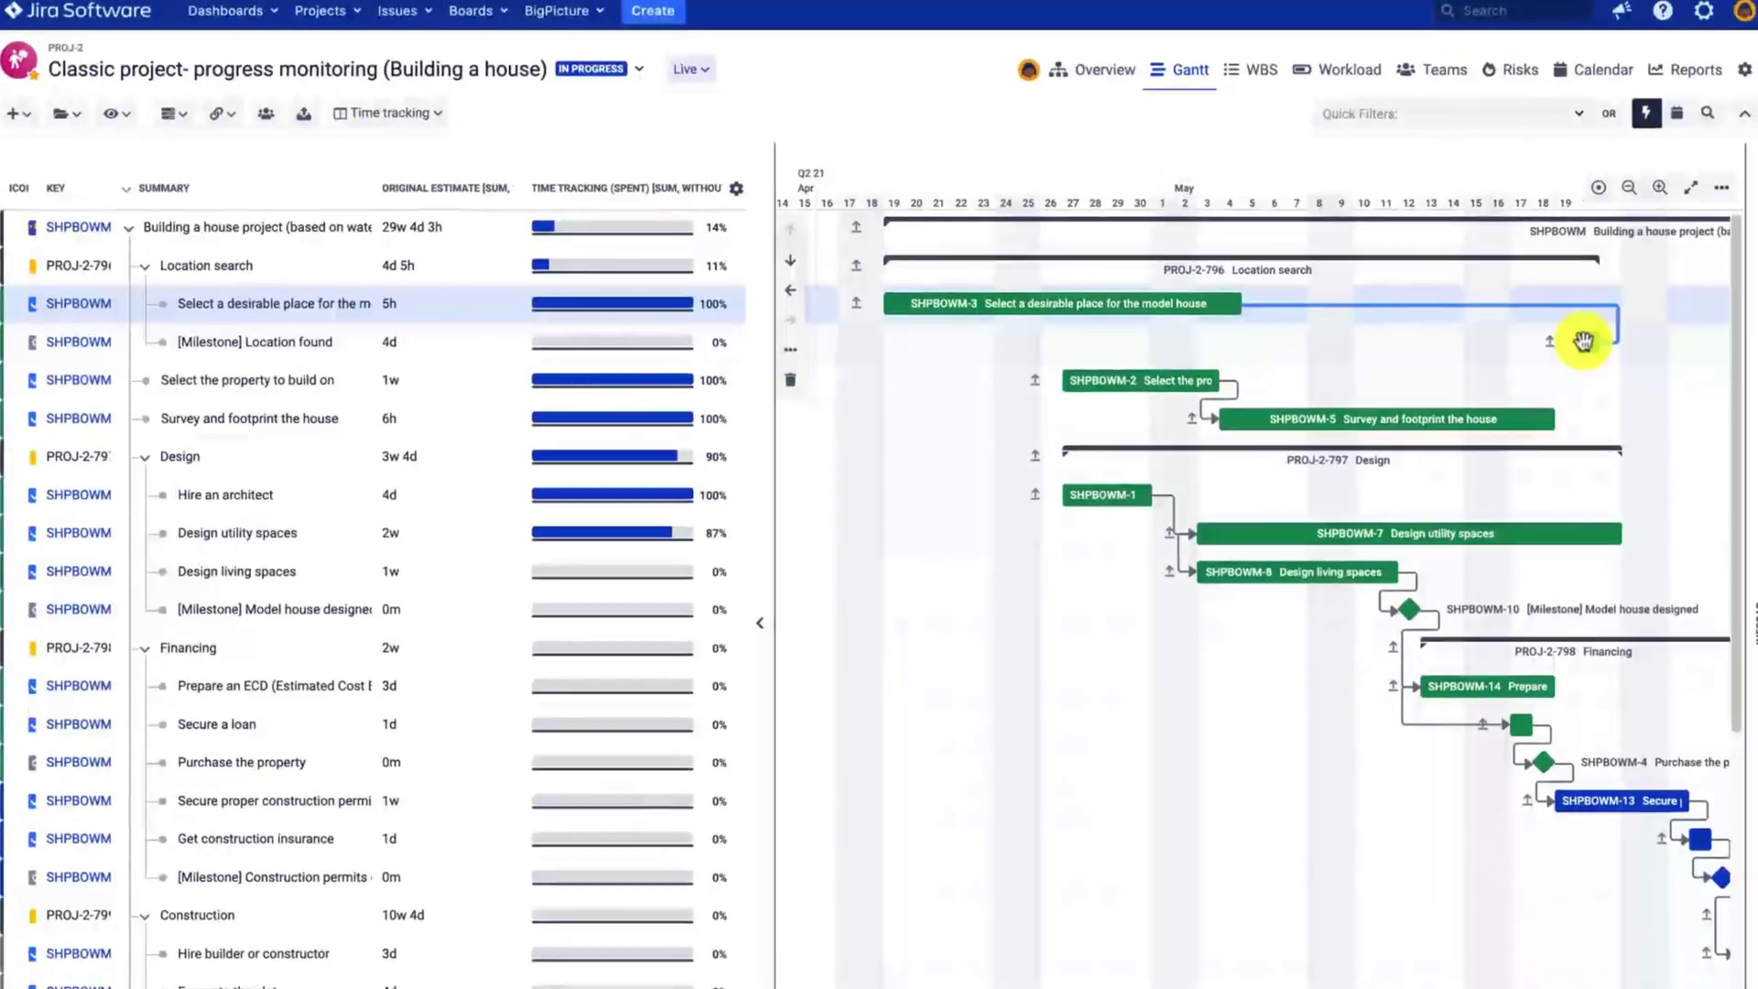
pyautogui.click(1583, 341)
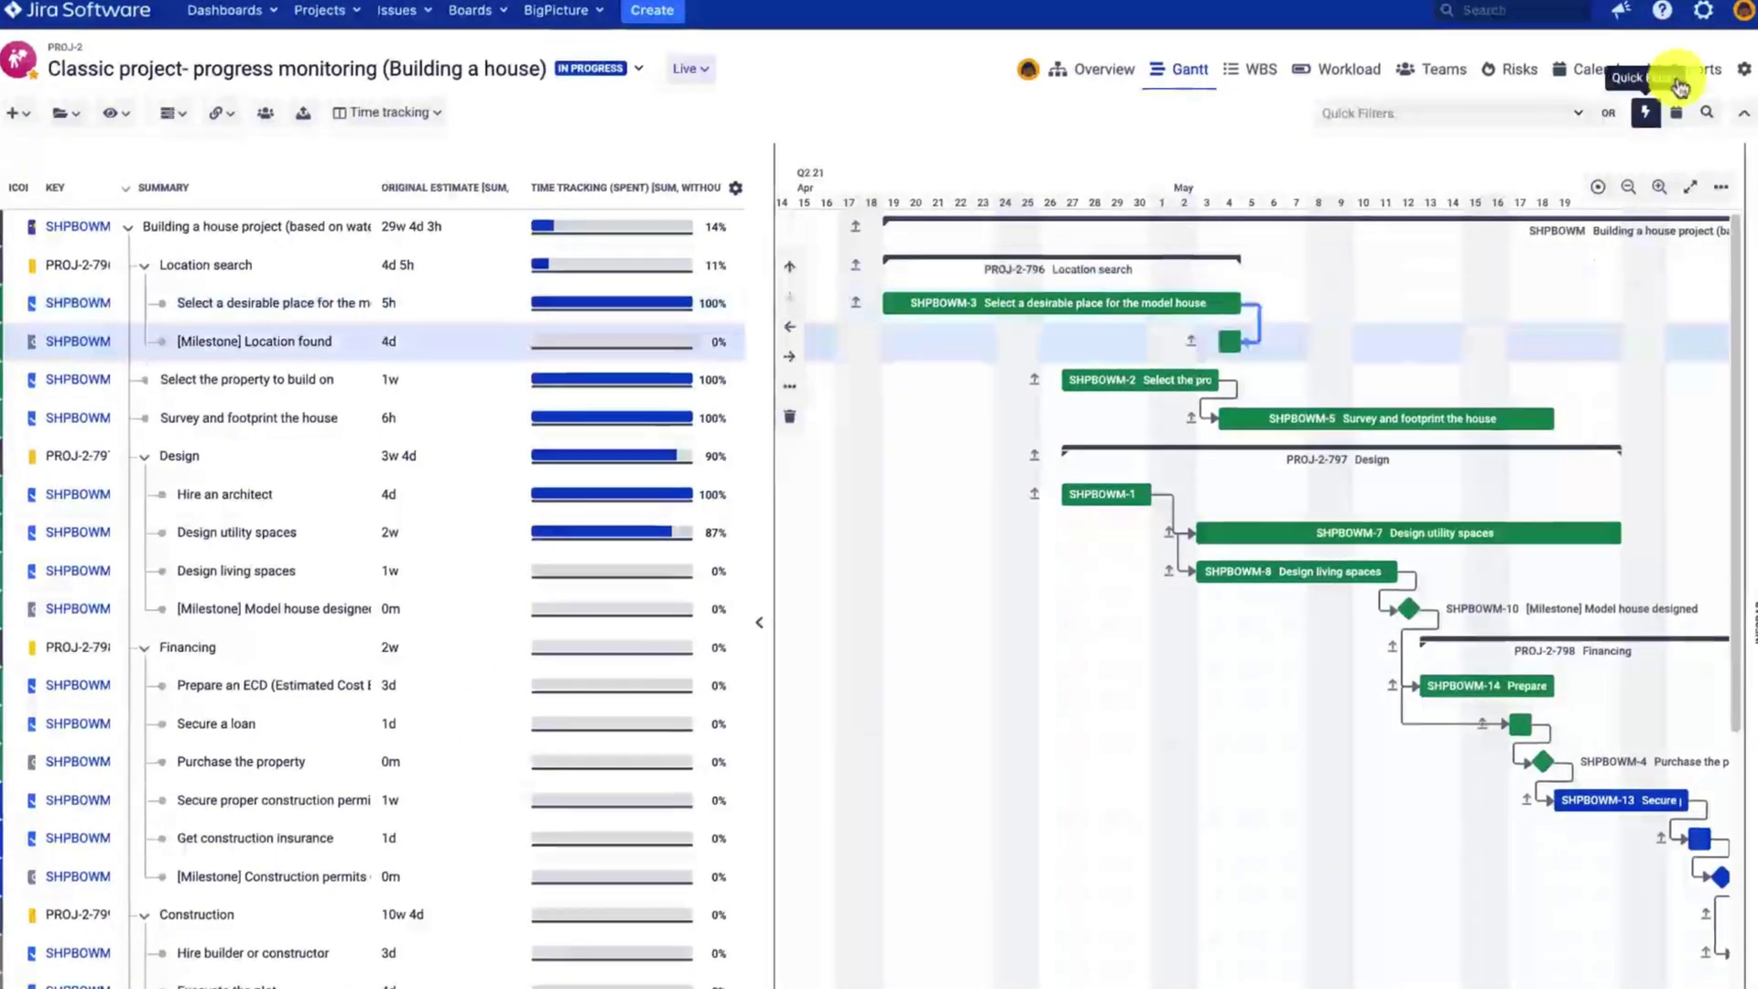
# Go to BigPicture's technical configuration Link settings under Manage apps.
pyautogui.click(1702, 11)
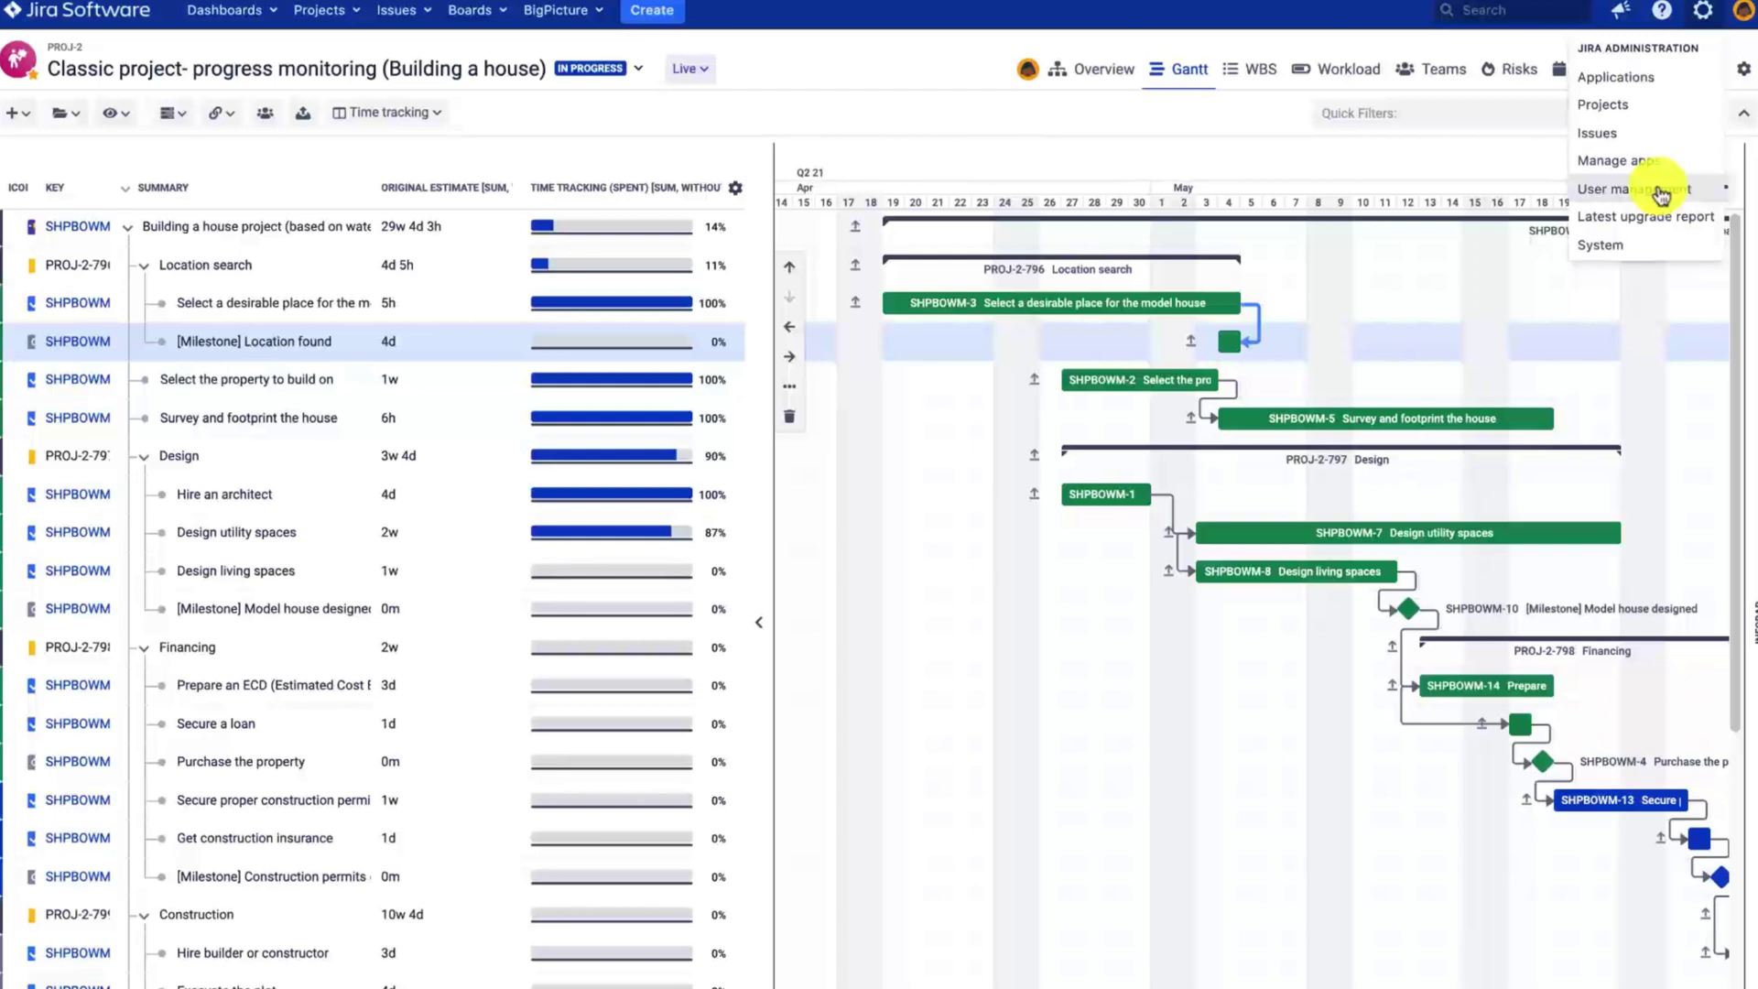
pyautogui.press('Escape')
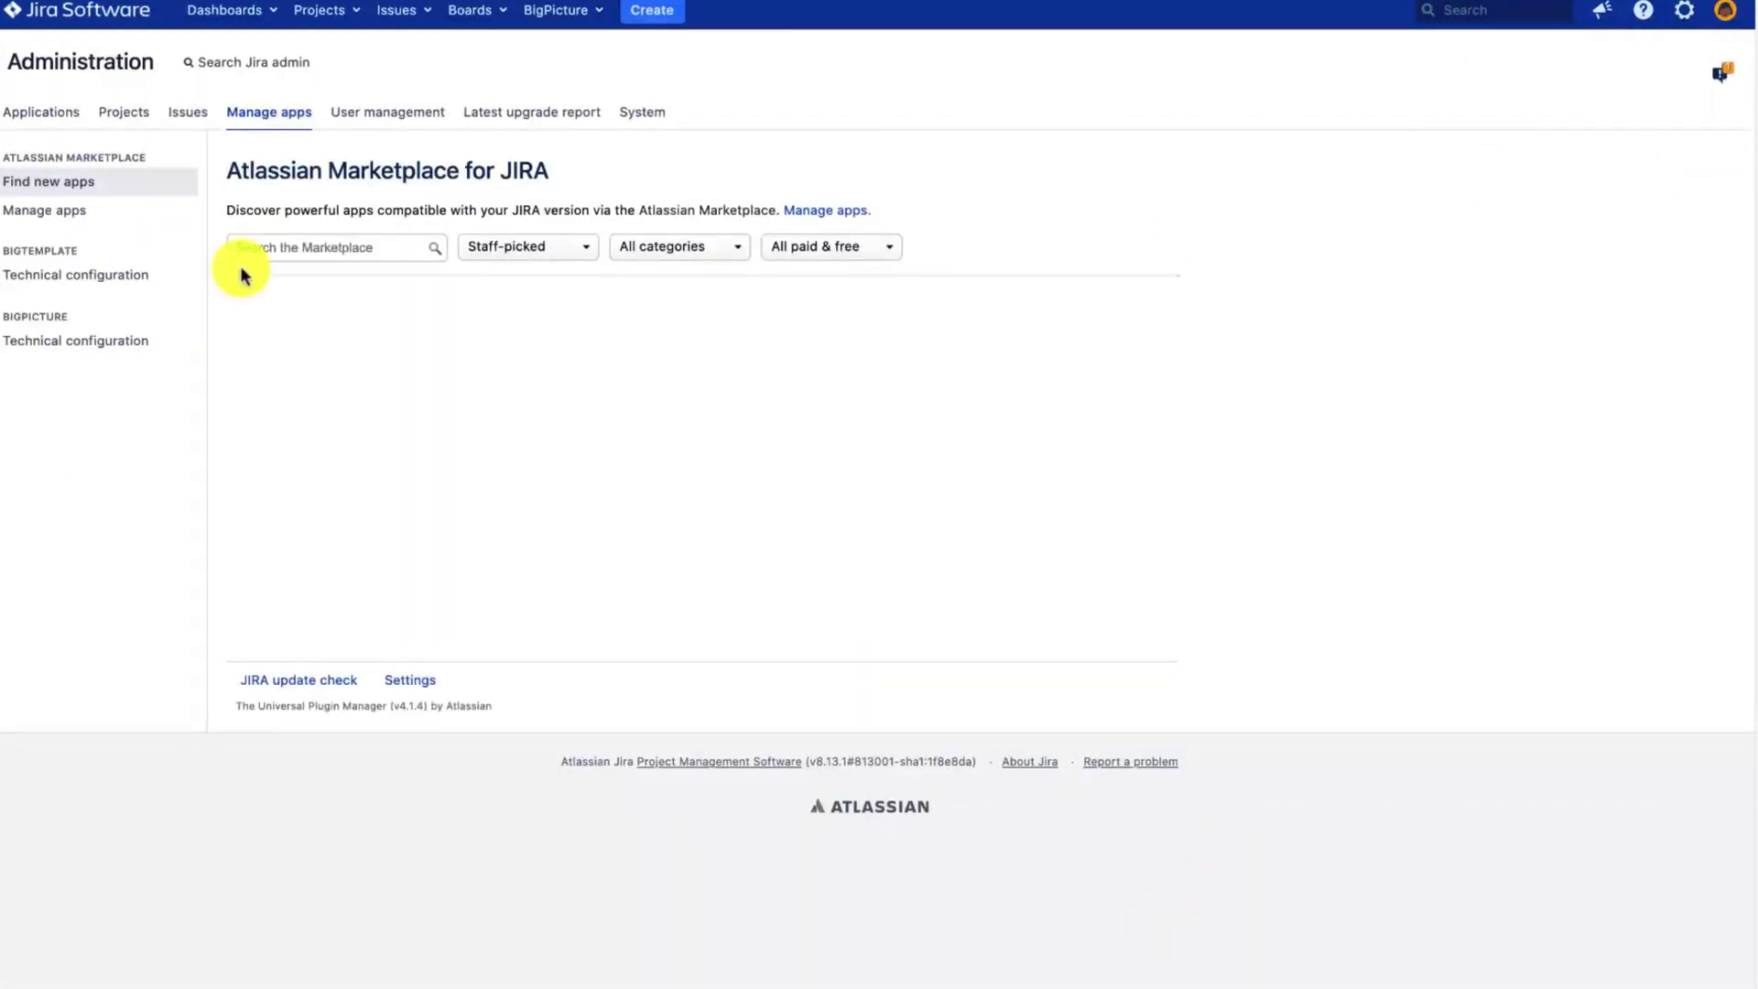
pyautogui.click(66, 352)
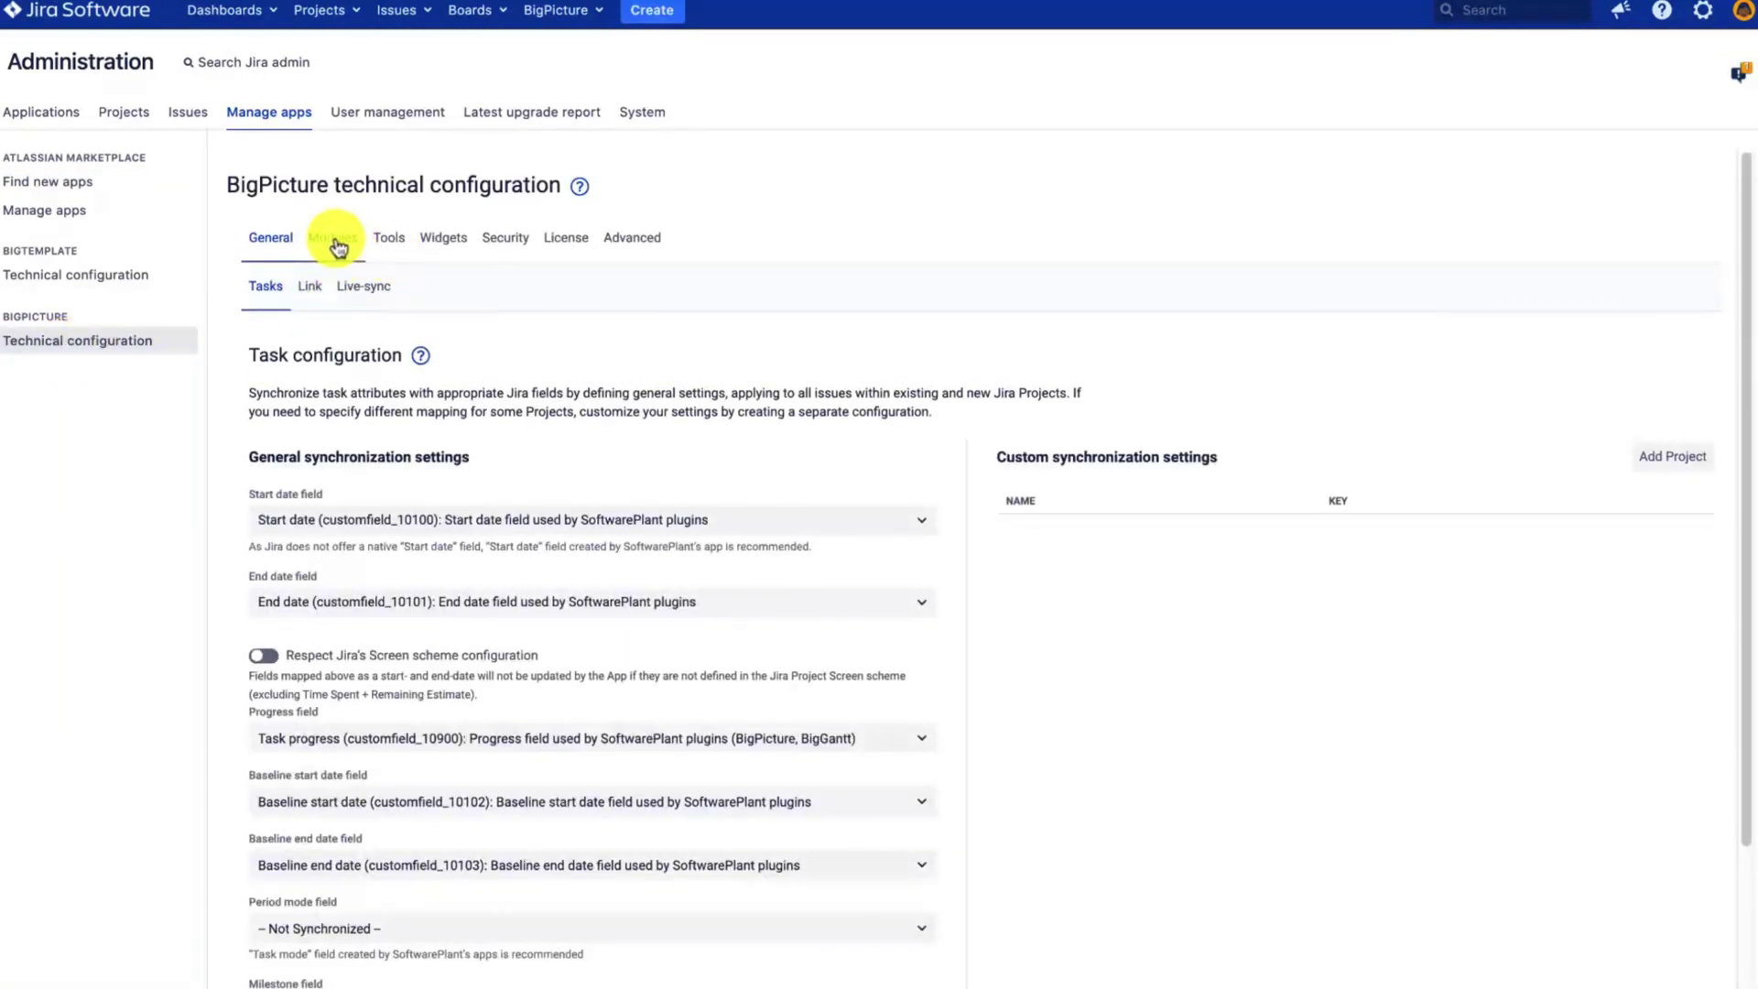
pyautogui.click(311, 290)
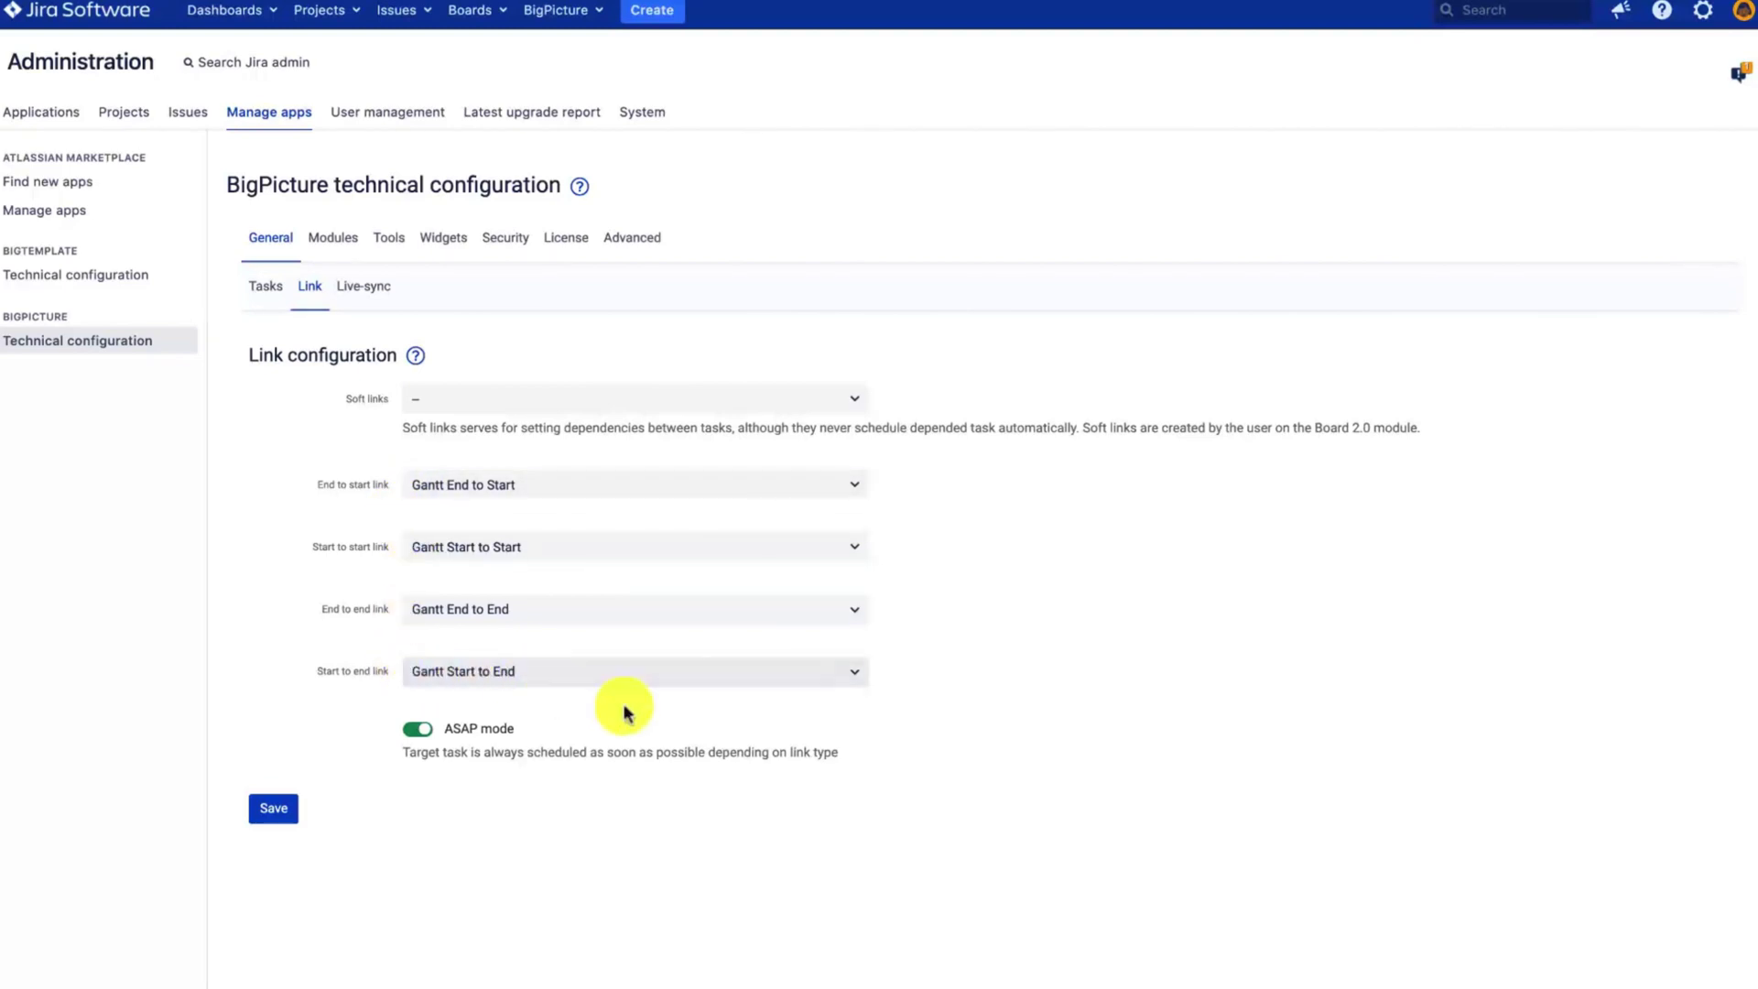
# Keep end-to-start links as Gantt End to Start, toggle default ASAP, and map Soft links to Blocks.
pyautogui.click(488, 499)
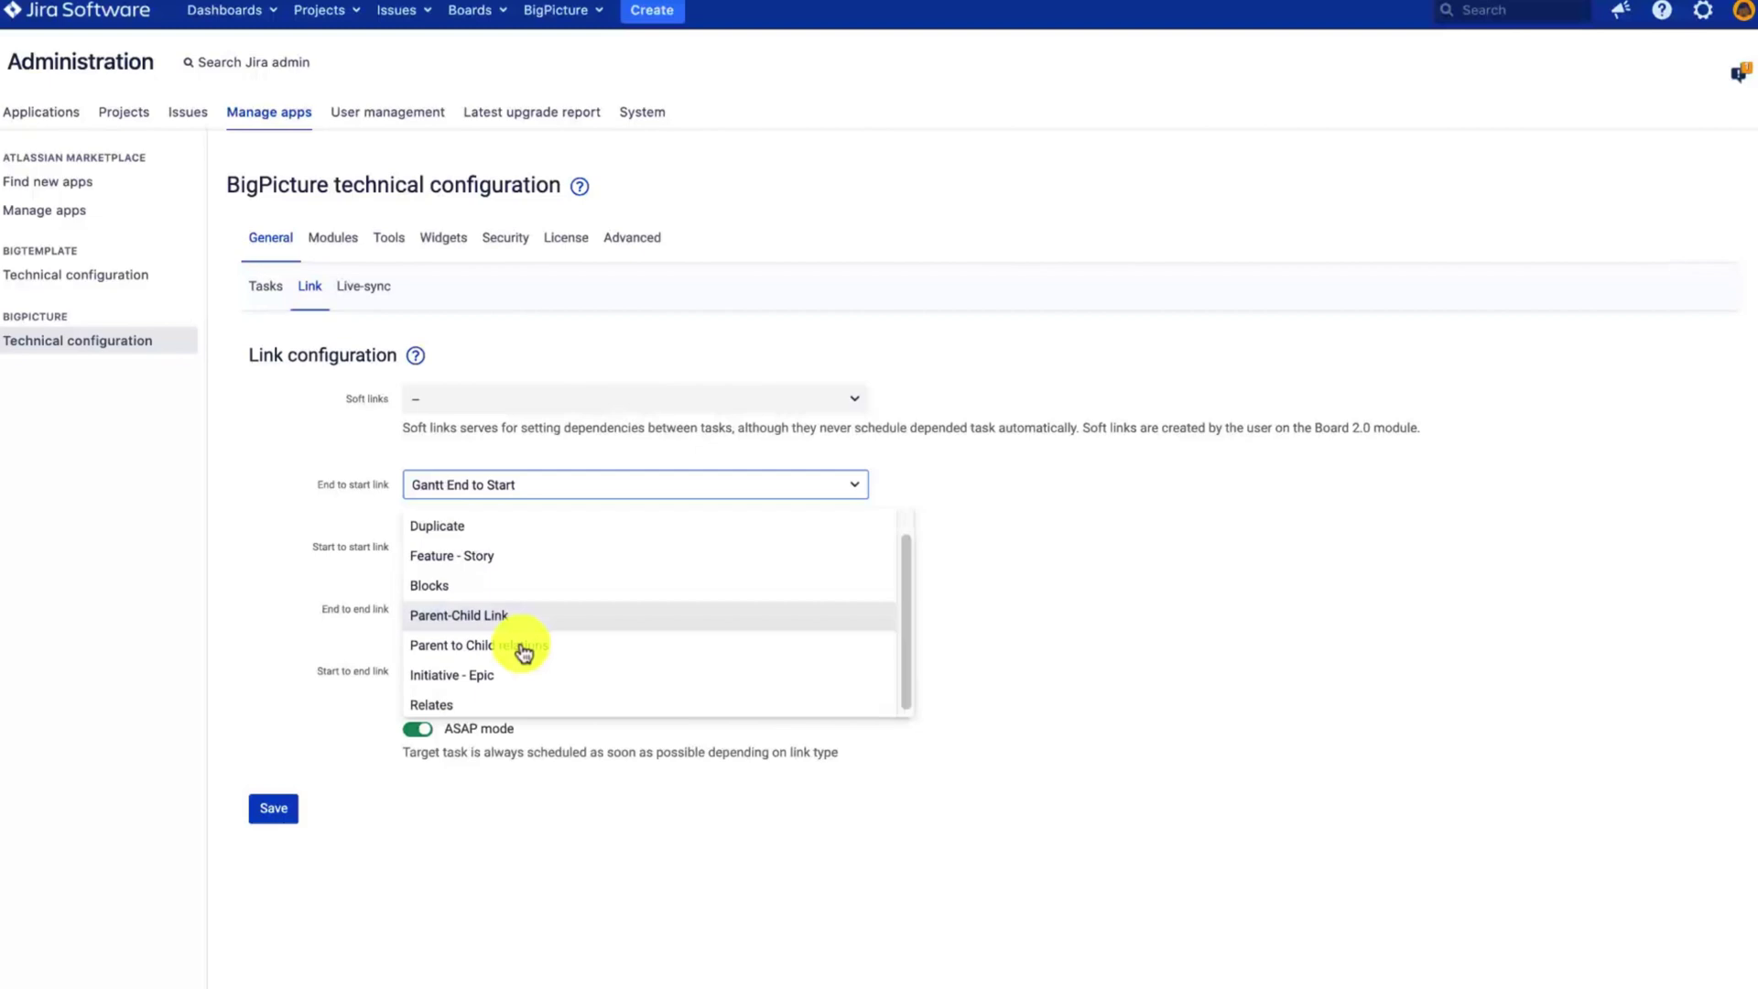
pyautogui.click(480, 613)
pyautogui.click(851, 485)
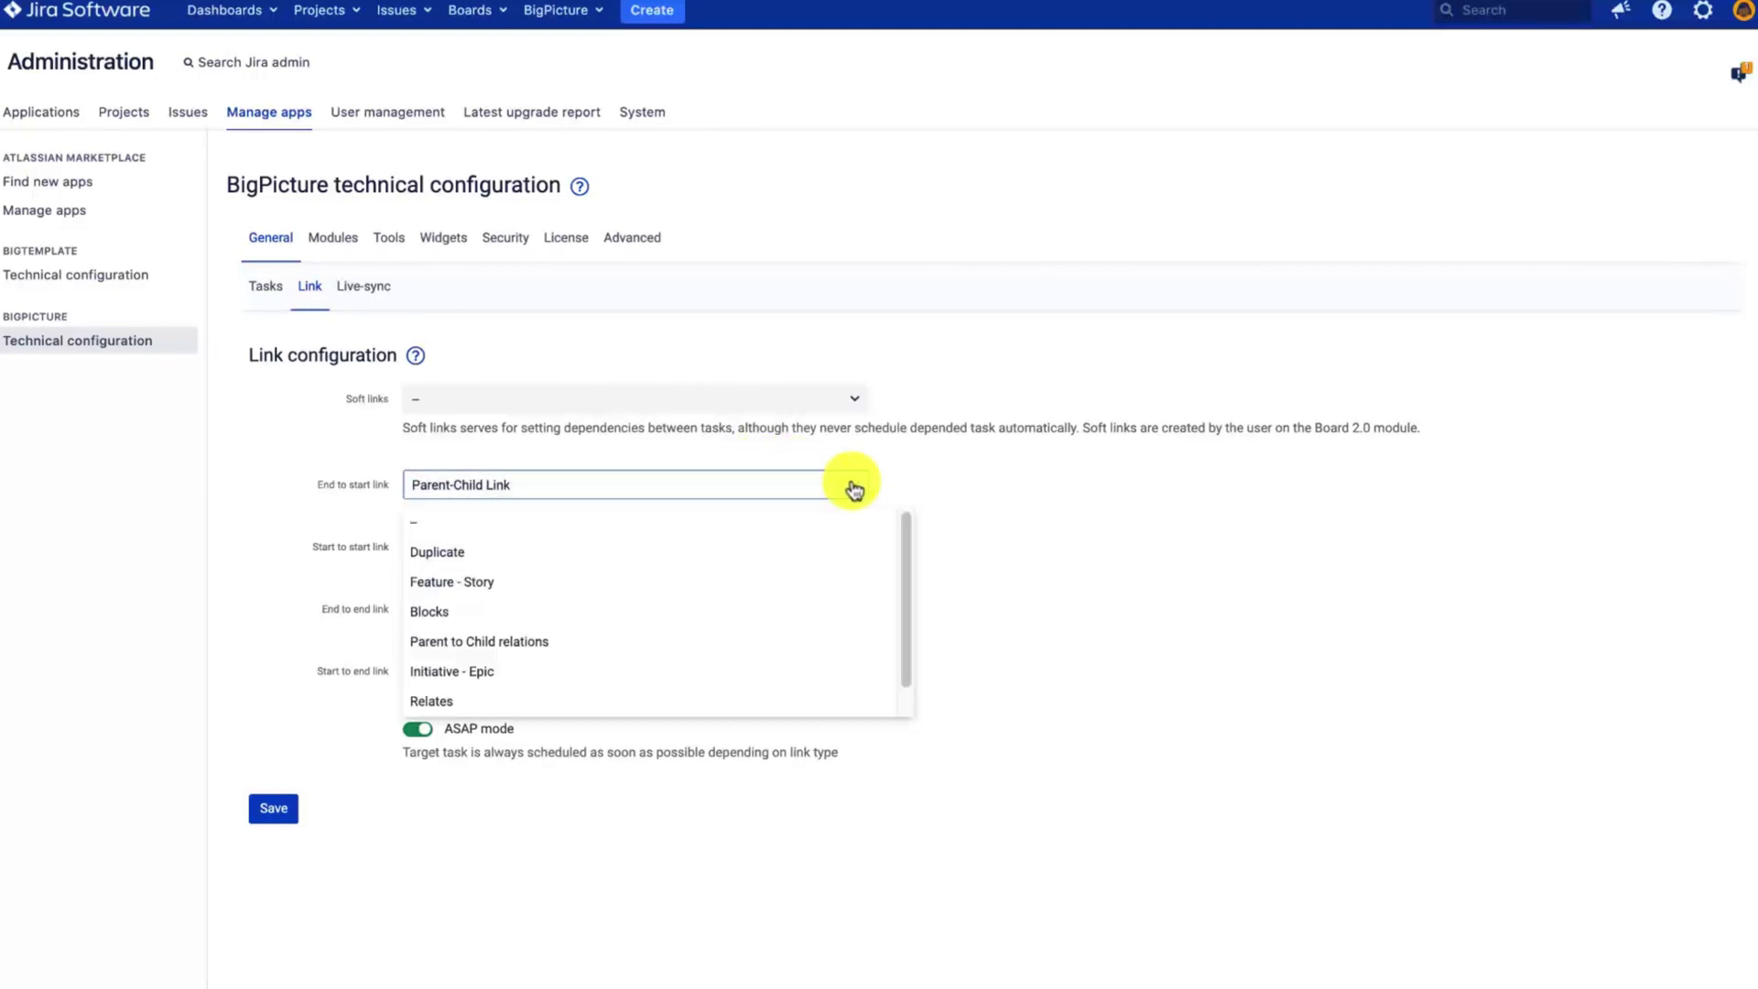
pyautogui.scroll(-1, 563, 618)
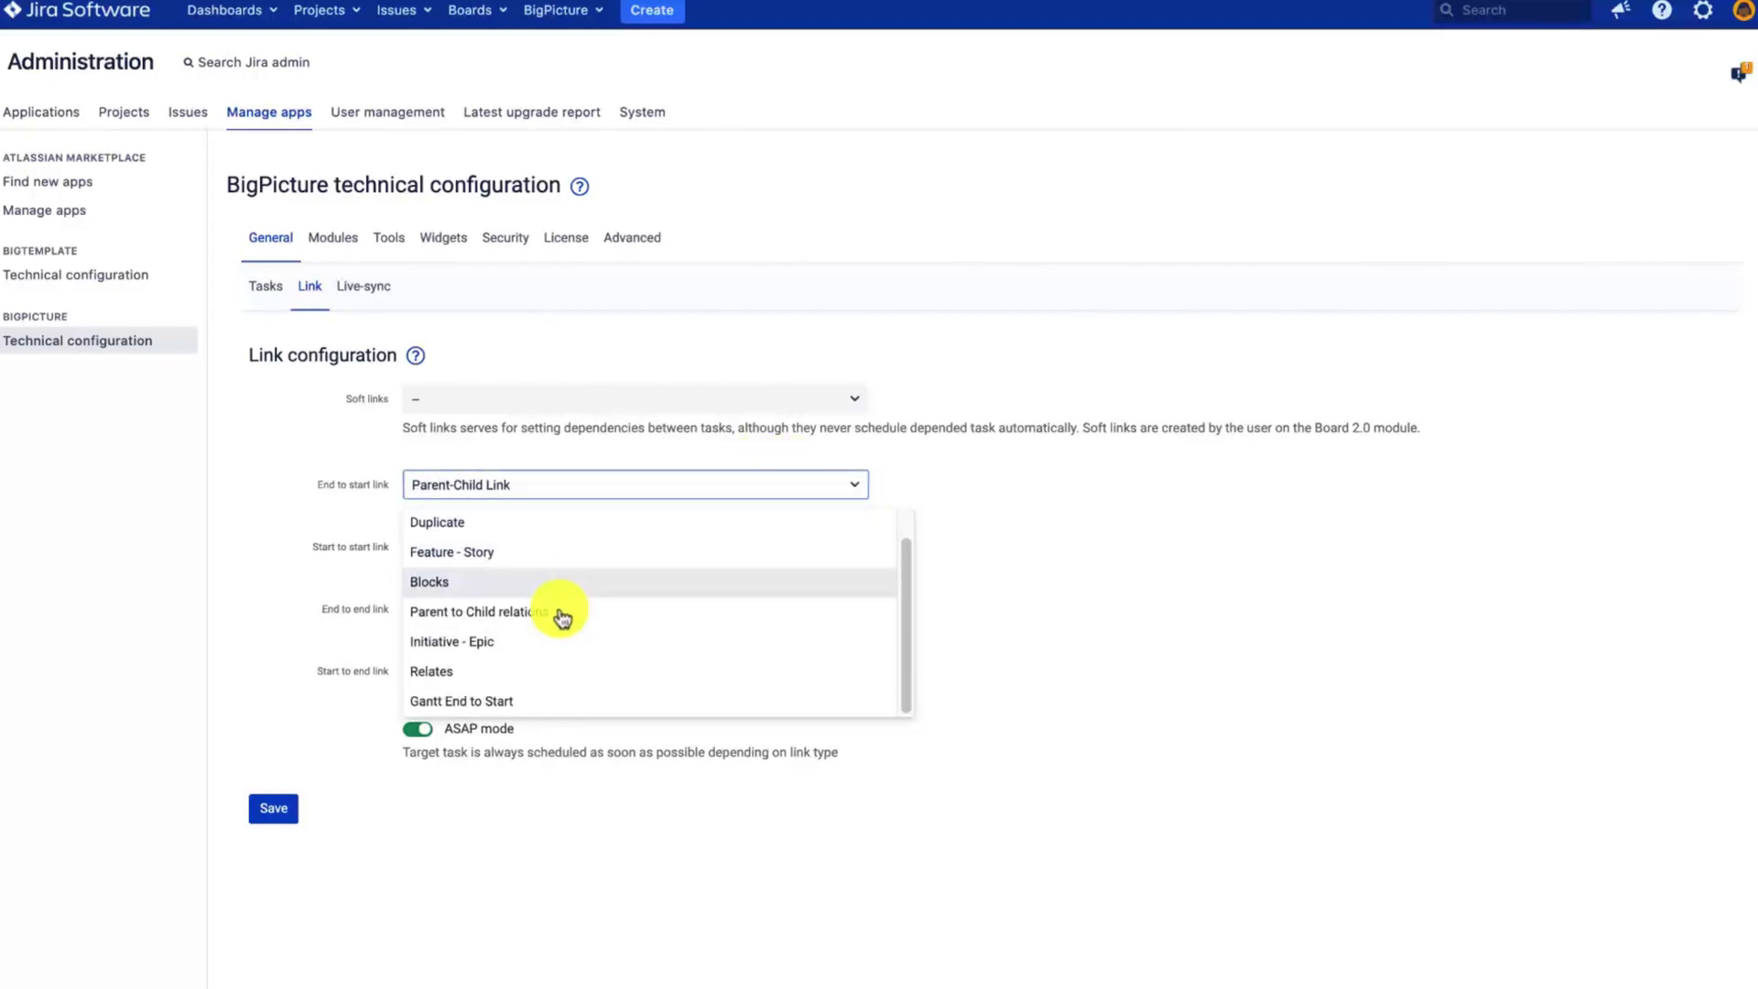
pyautogui.click(530, 701)
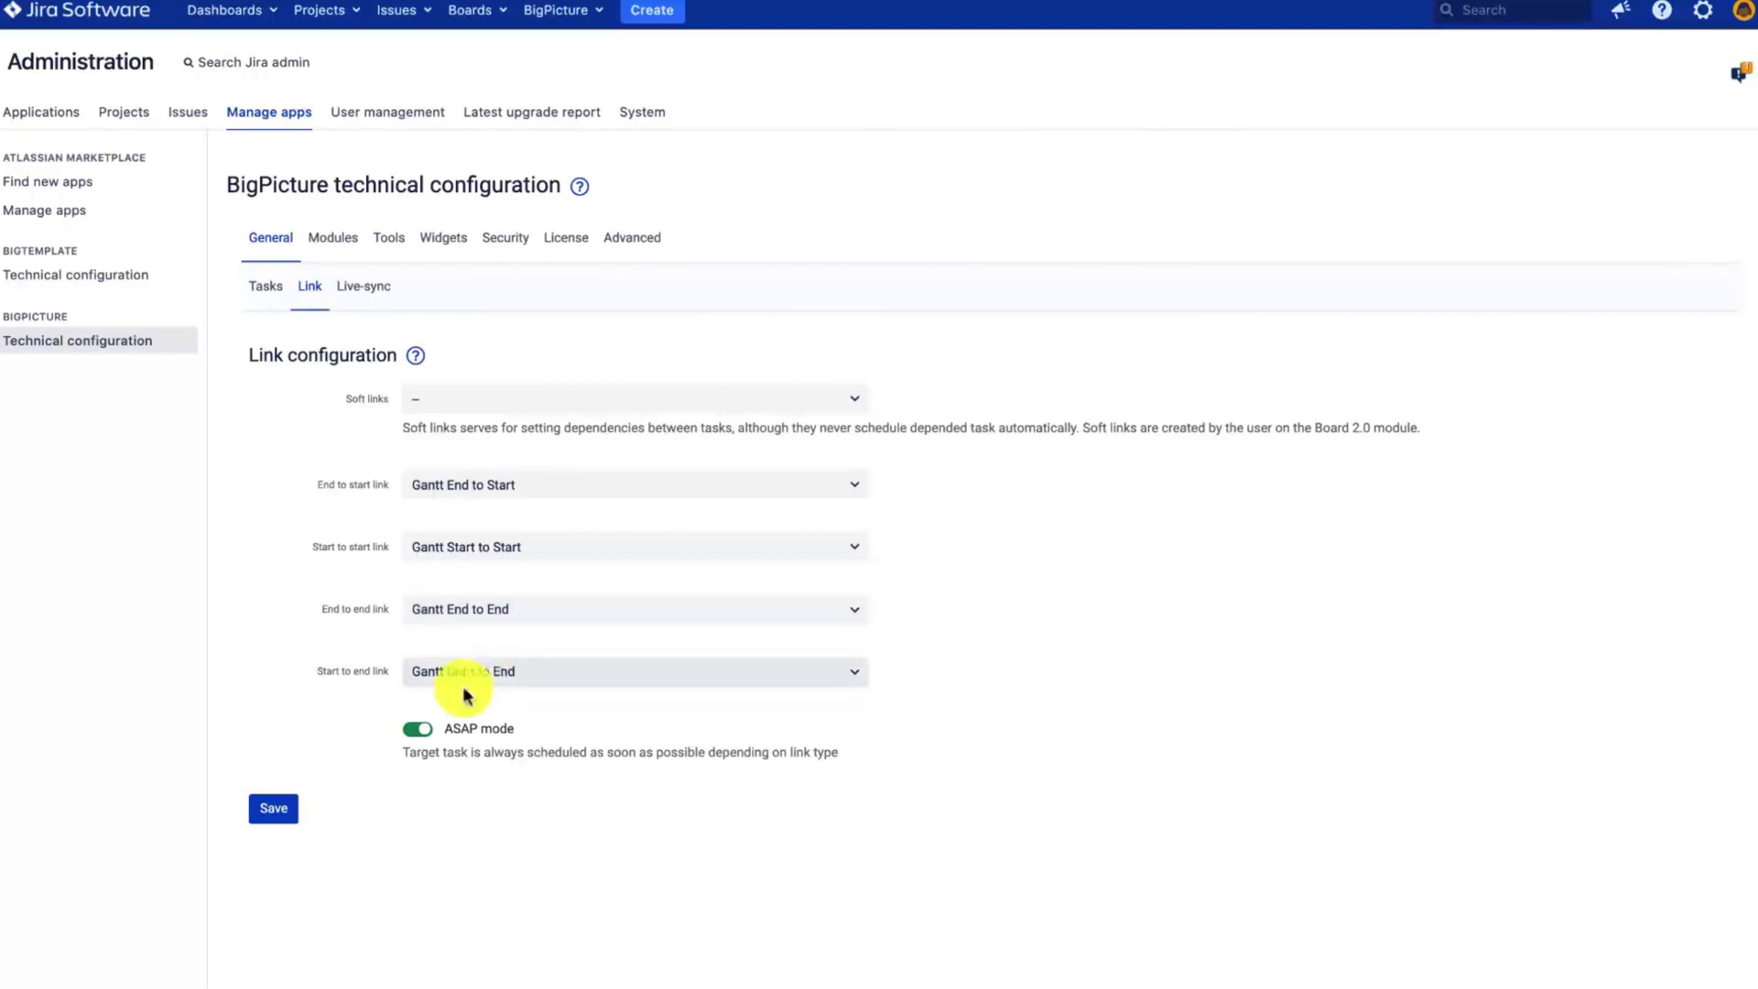
pyautogui.click(417, 732)
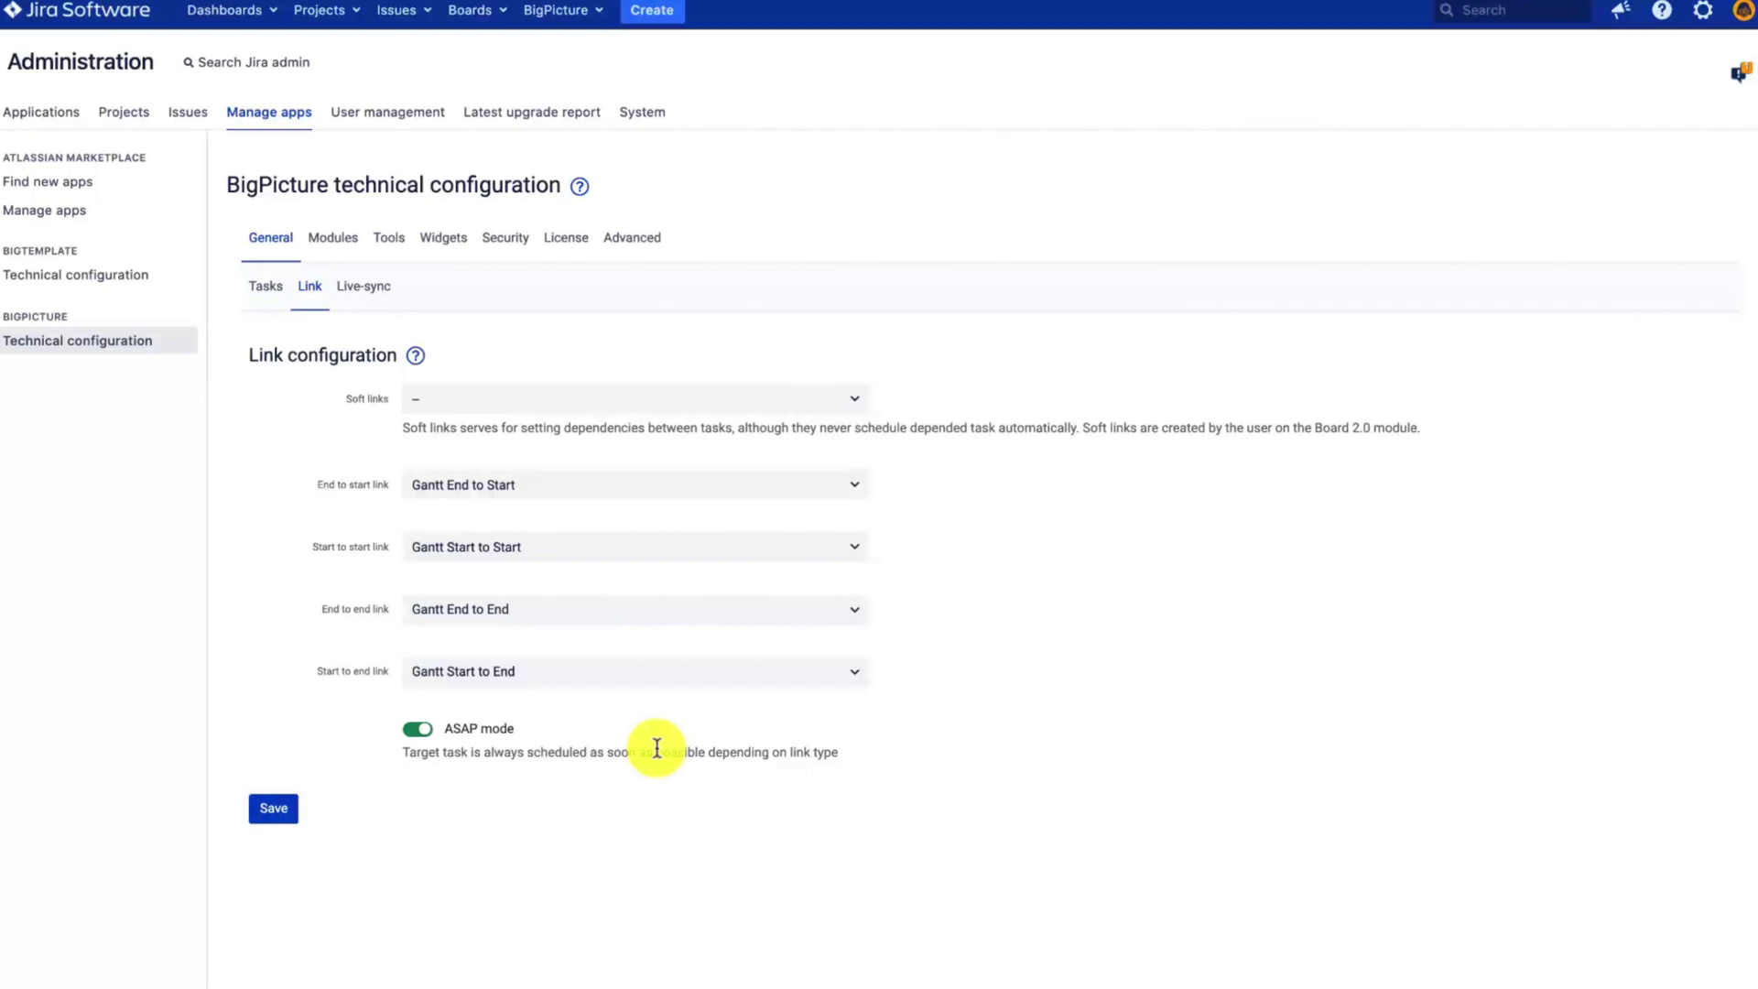
pyautogui.click(457, 411)
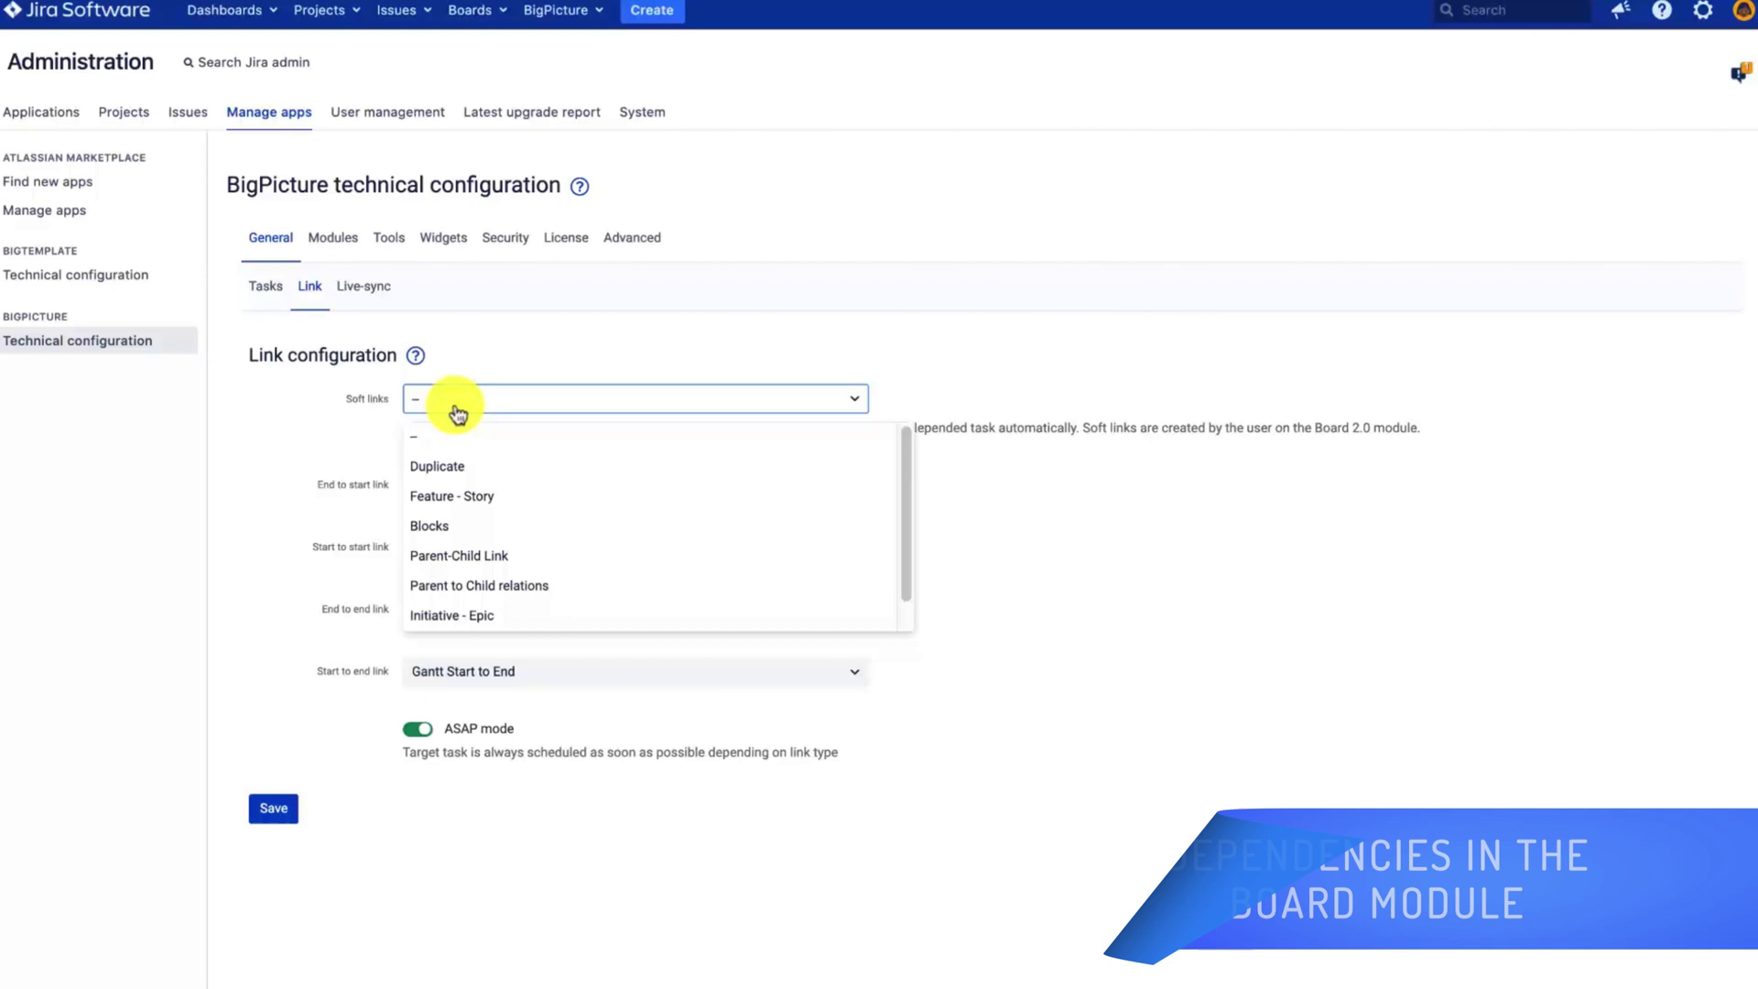
pyautogui.click(474, 527)
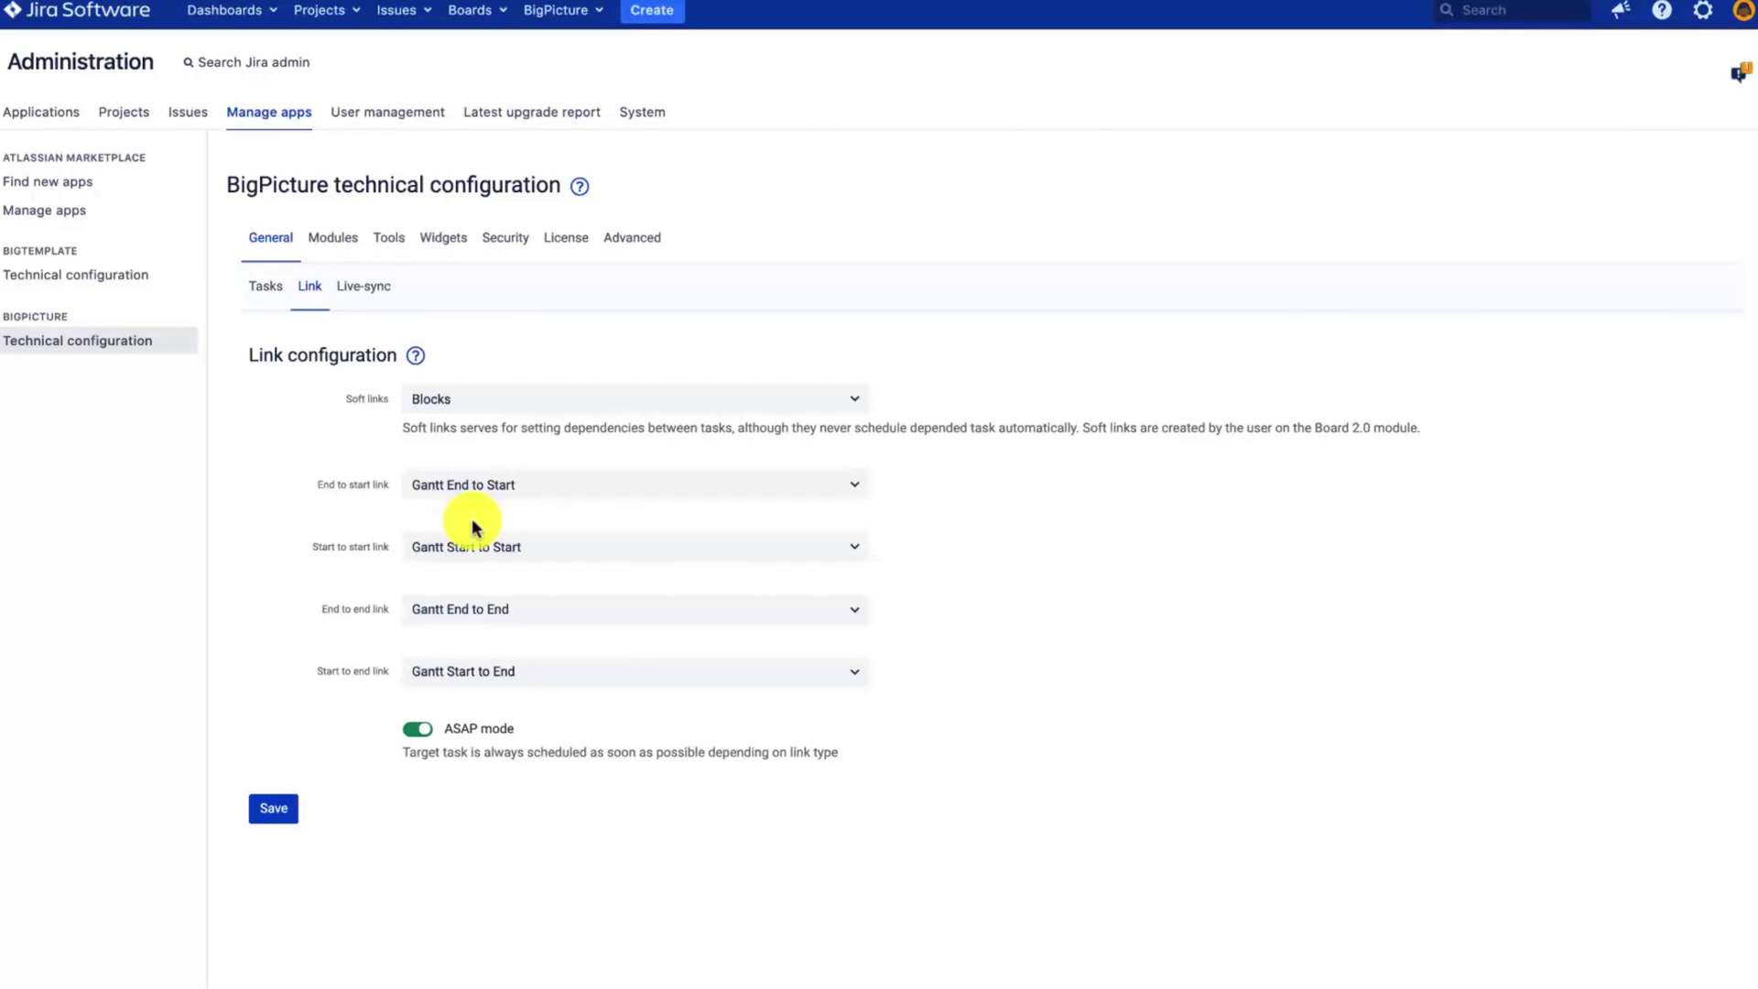
# Save the link configuration and schedule OA-76 into Iteration 5 for Craftsman on the Board.
pyautogui.click(267, 817)
pyautogui.click(565, 18)
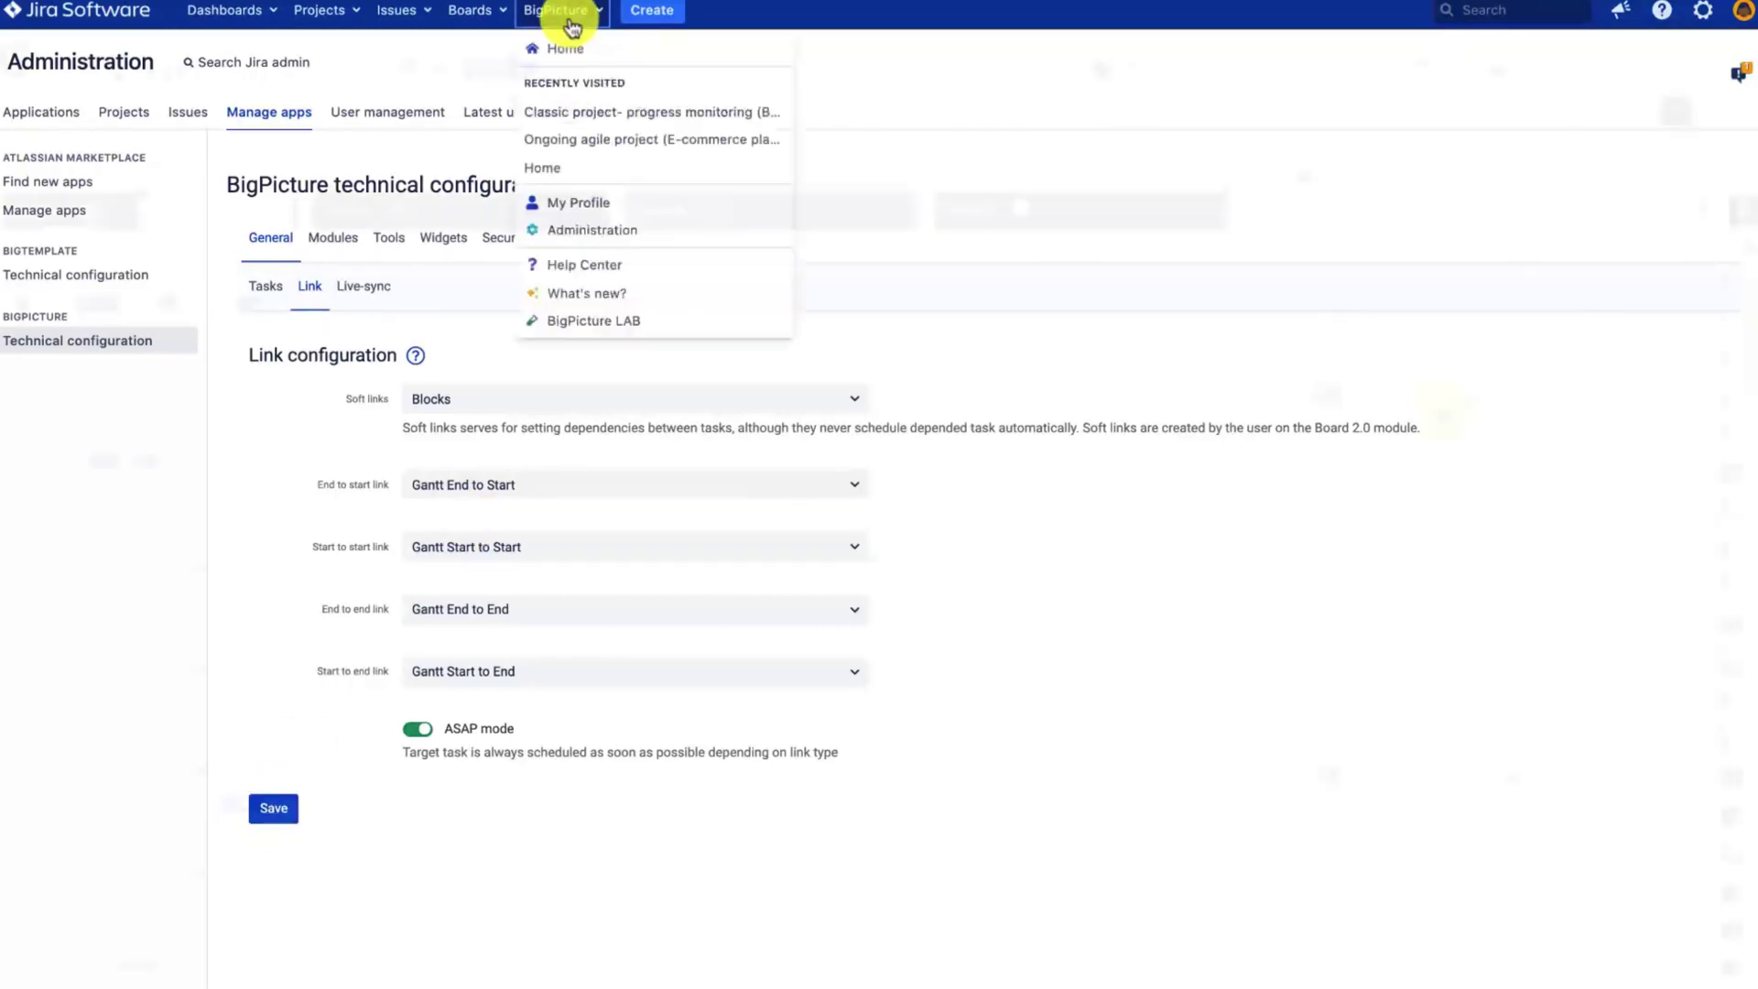
pyautogui.scroll(-20, 1392, 471)
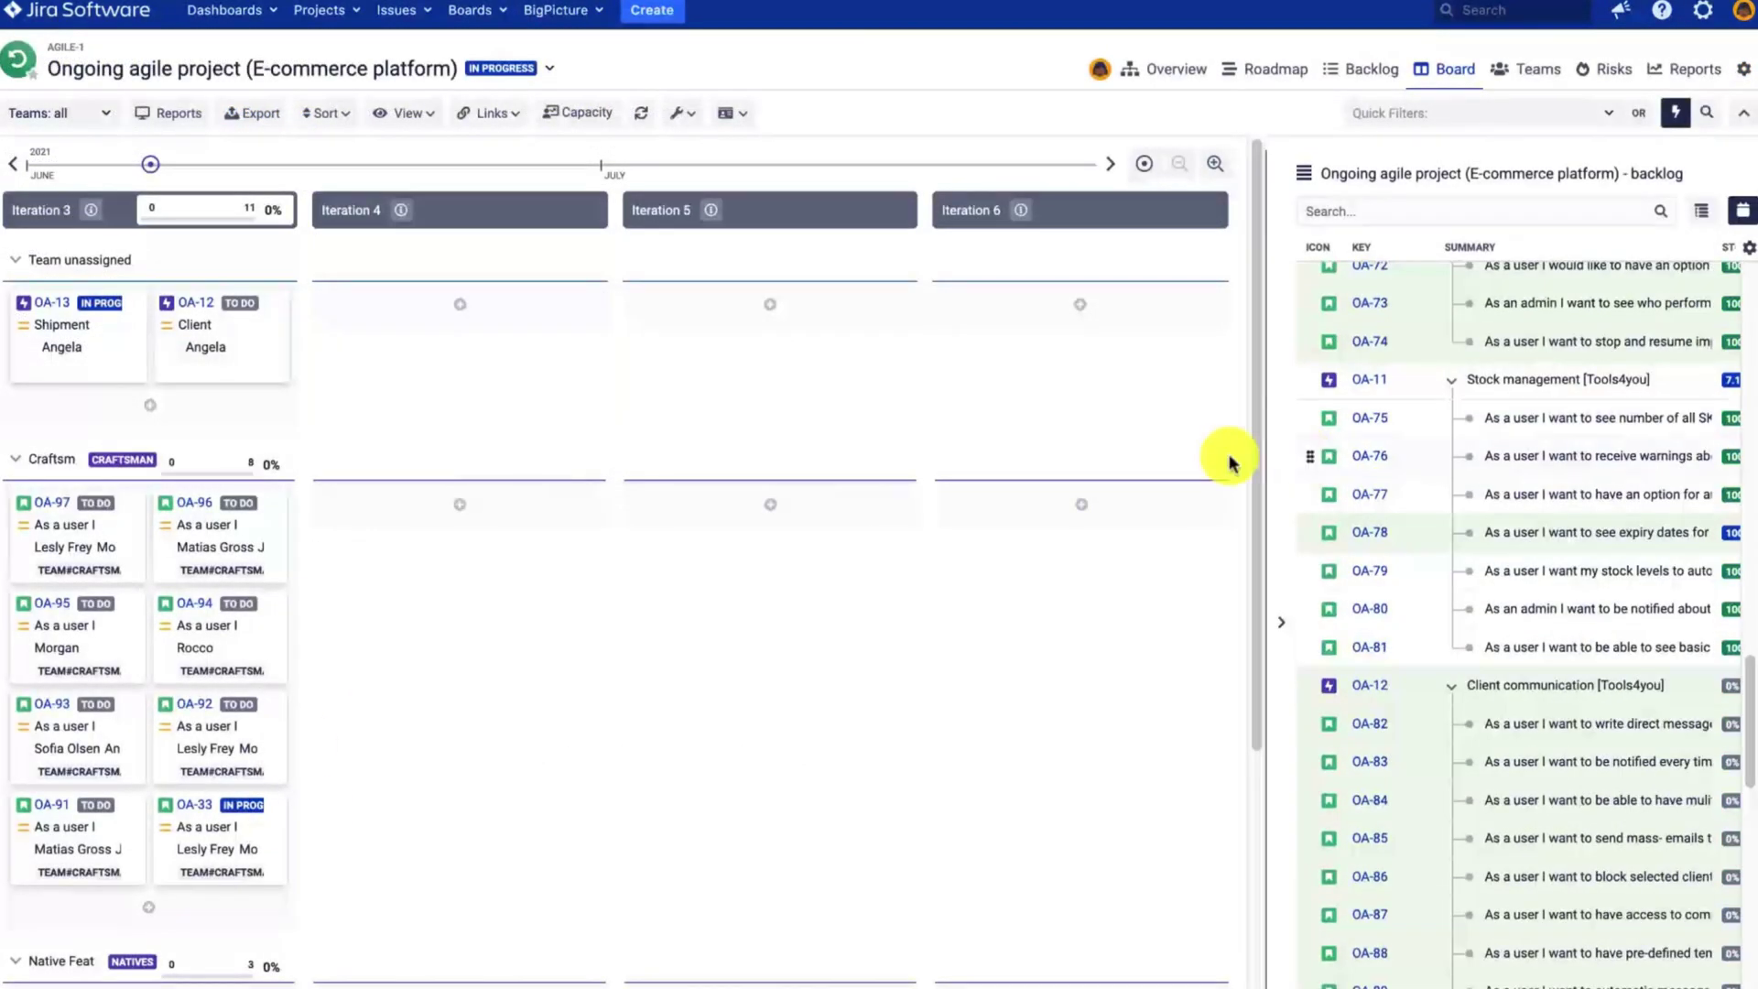
pyautogui.moveTo(1311, 456); pyautogui.dragTo(855, 575)
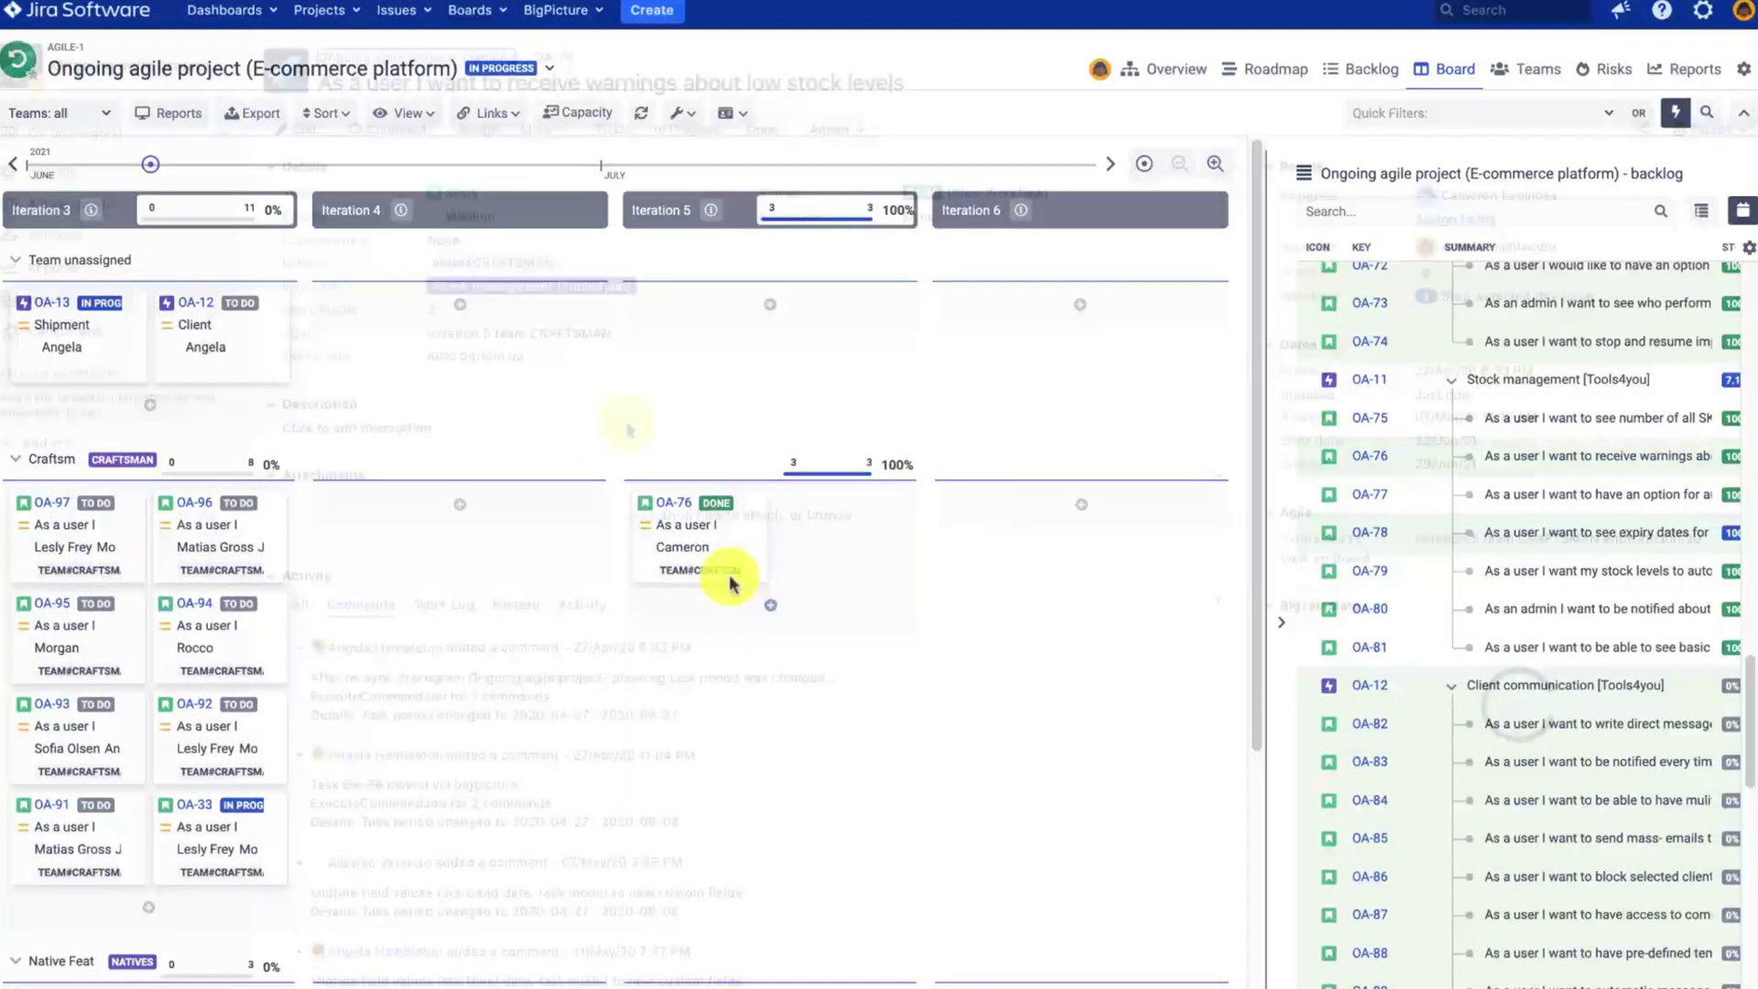
# Link OA-76 to block OA-96 and be blocked by OA-94, then open OA-76's issue page.
pyautogui.click(666, 499)
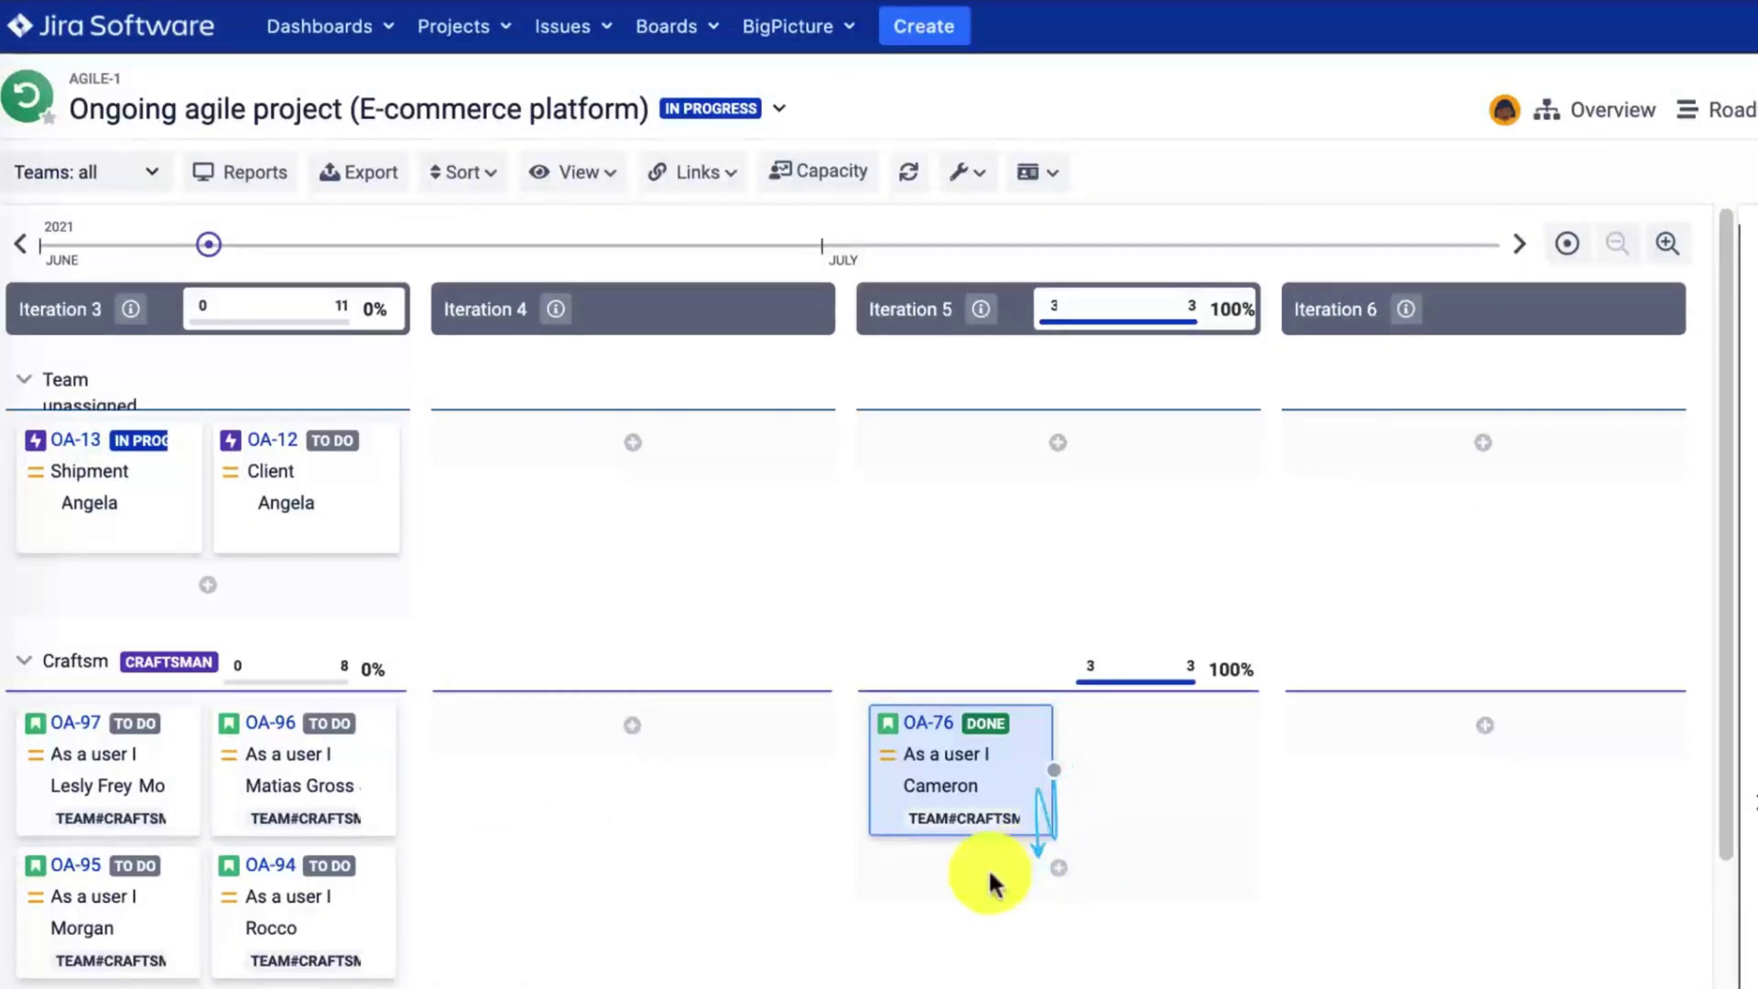
pyautogui.moveTo(987, 866); pyautogui.dragTo(344, 758)
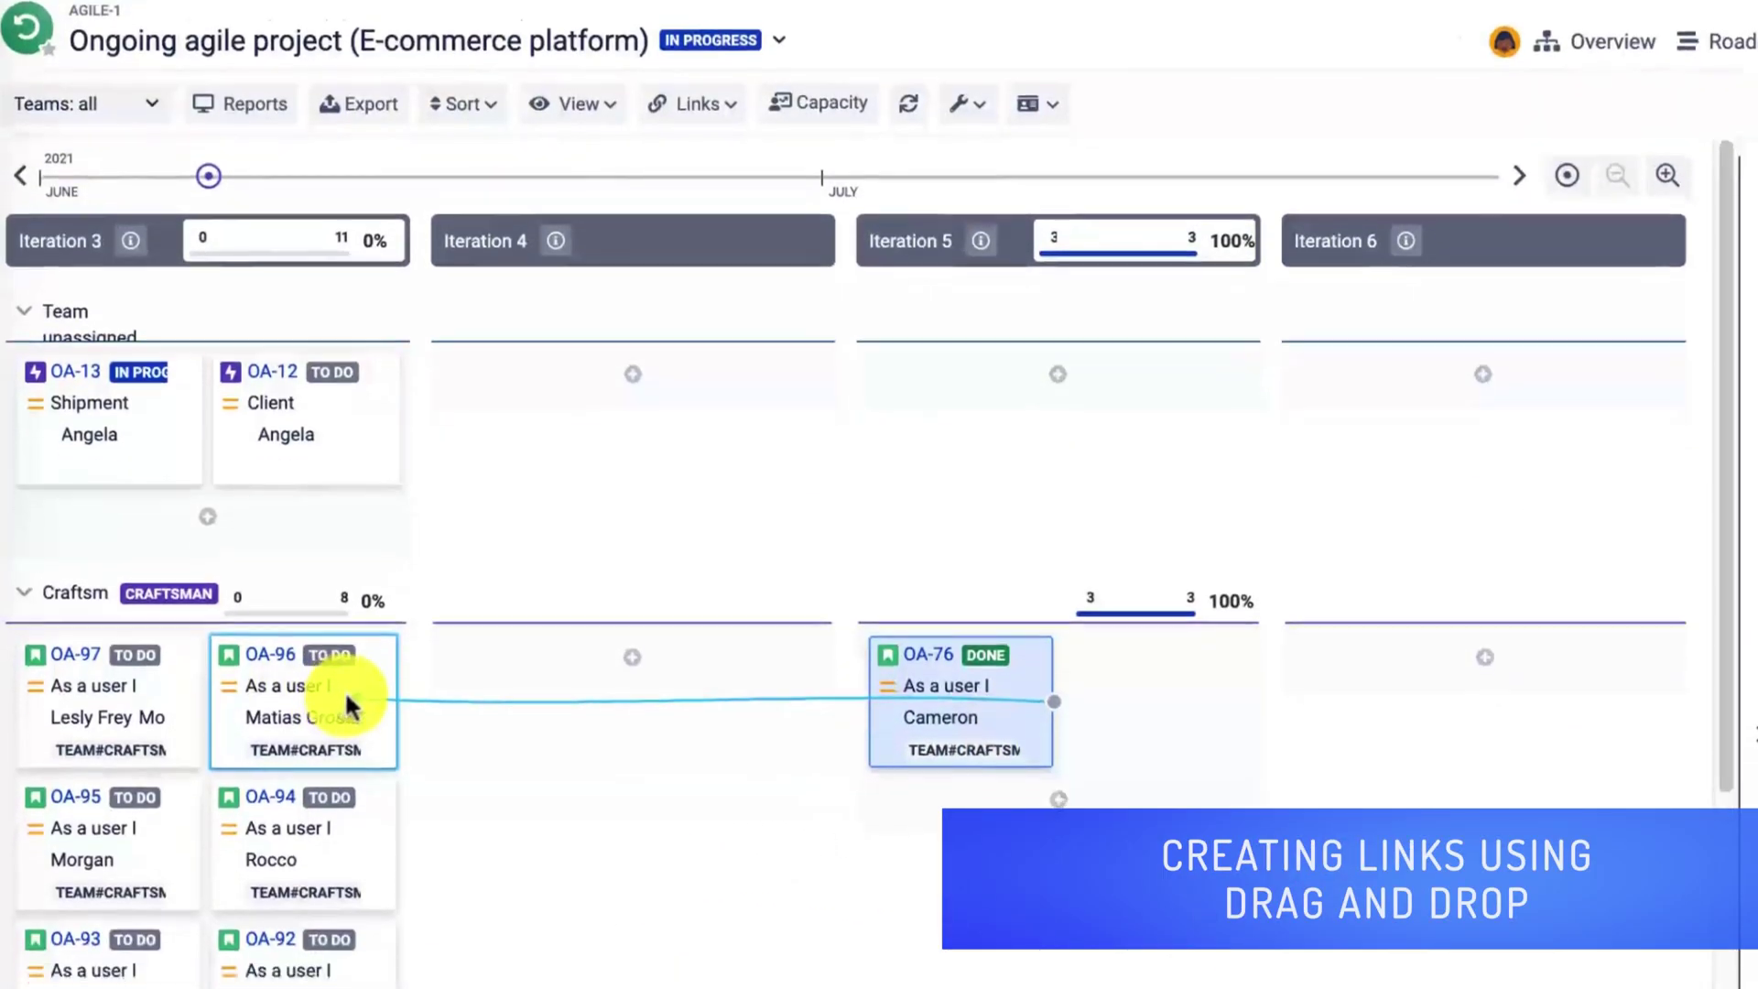
pyautogui.moveTo(346, 695); pyautogui.dragTo(346, 695)
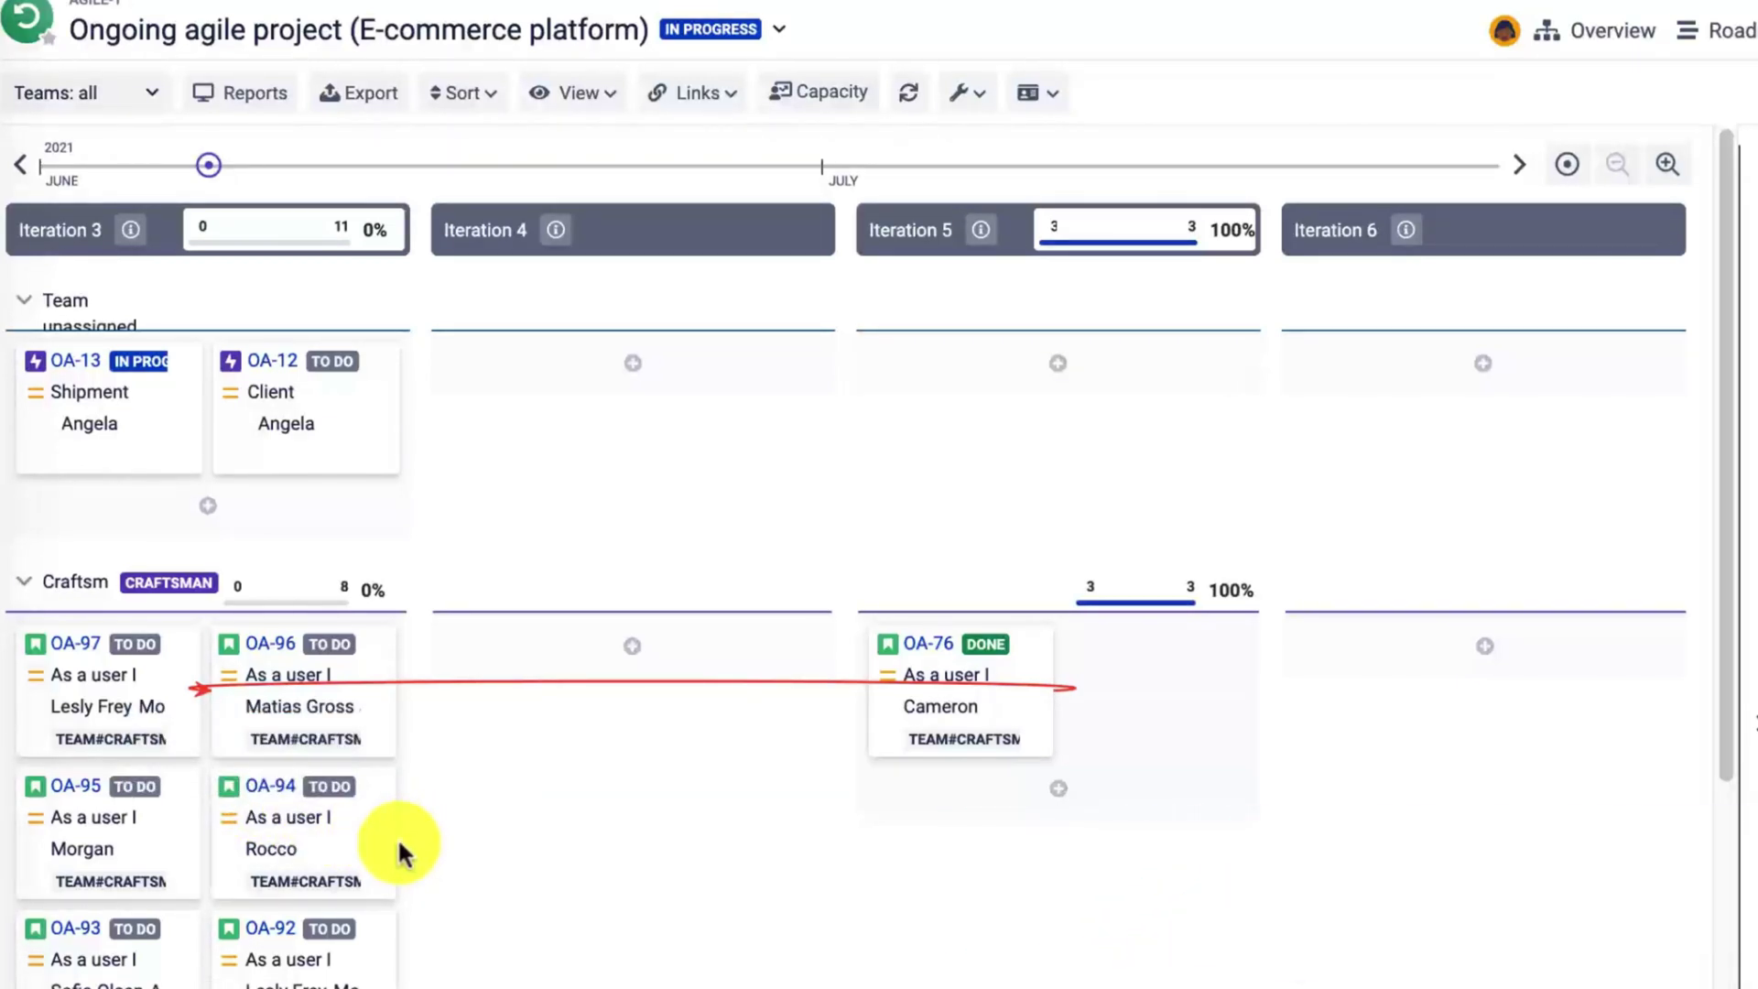
pyautogui.moveTo(394, 833); pyautogui.dragTo(935, 719)
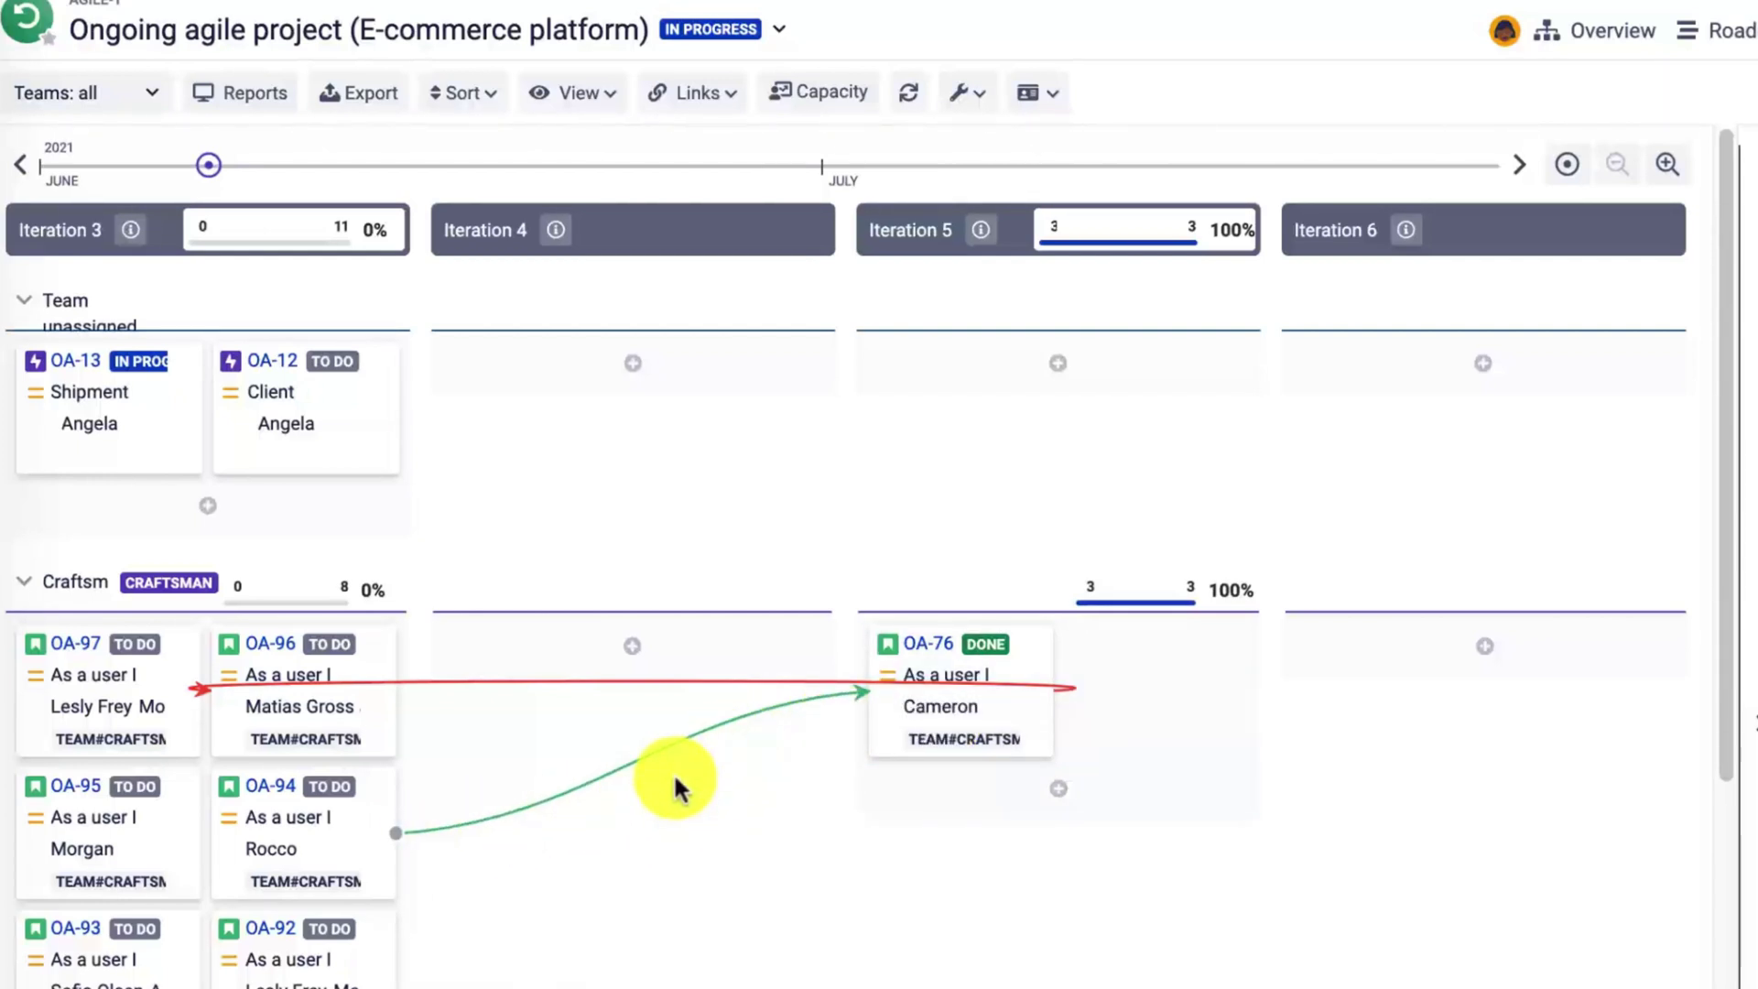
pyautogui.click(936, 684)
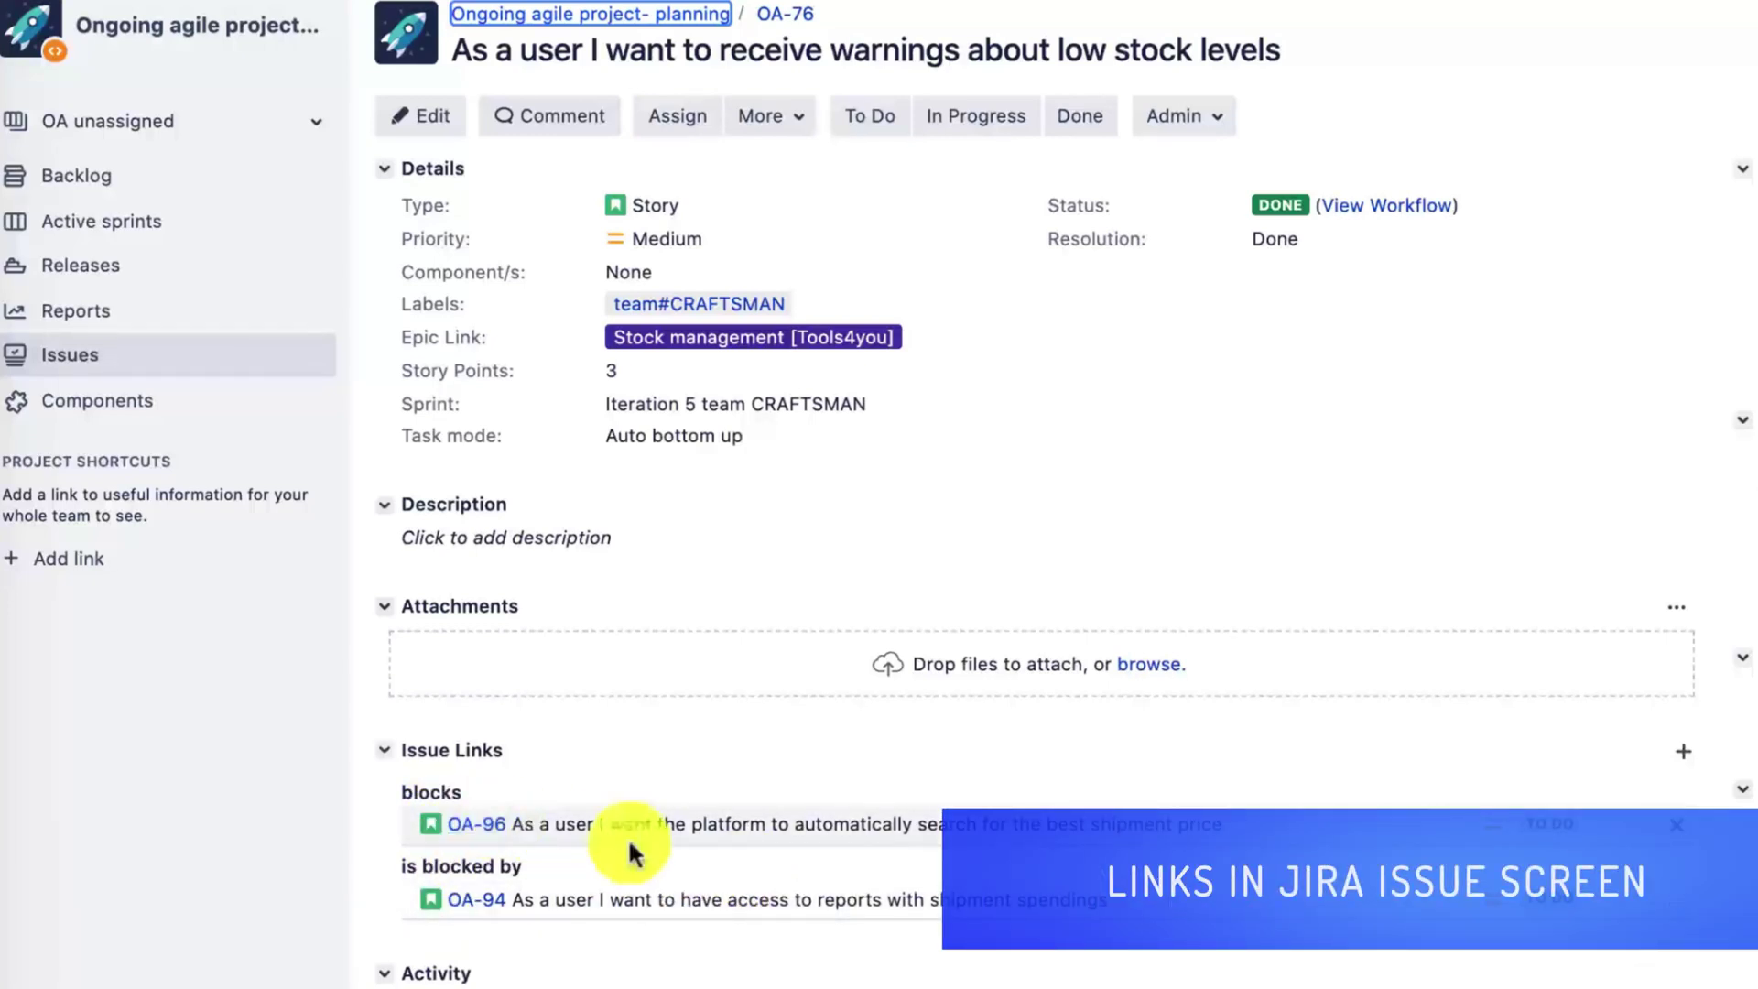
# Check OA-76's block links via More > Link, then show the board's Links filter options.
pyautogui.click(789, 126)
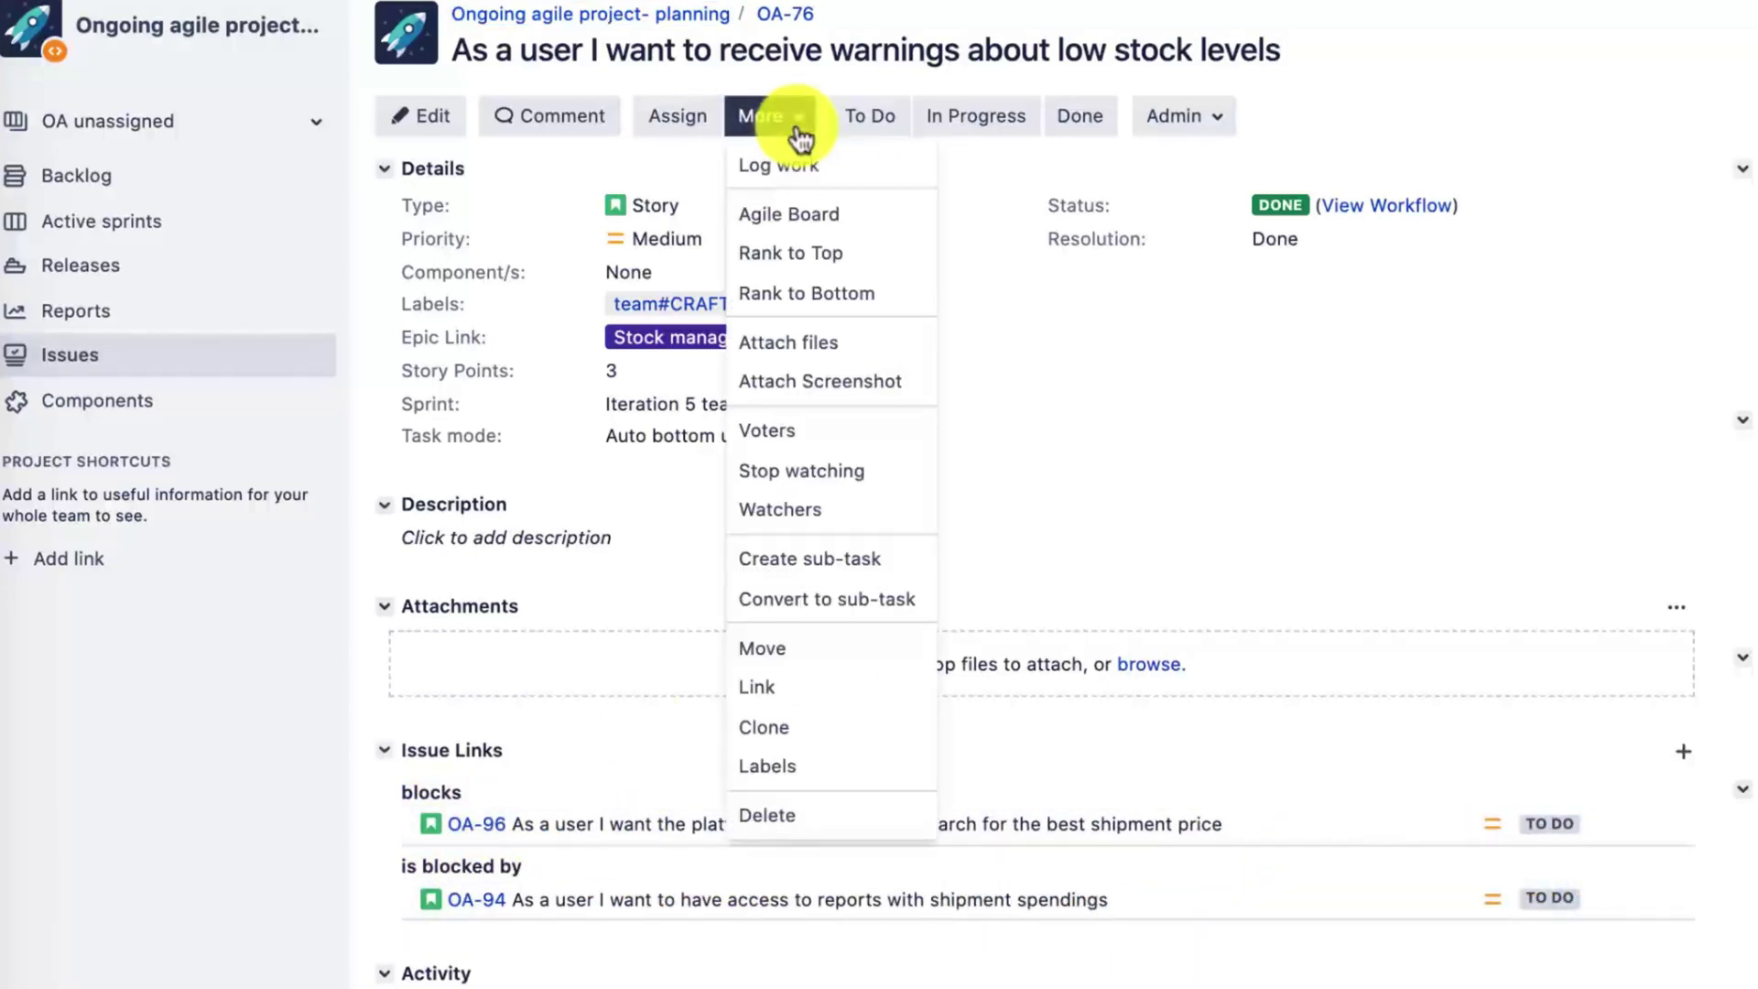
pyautogui.click(791, 703)
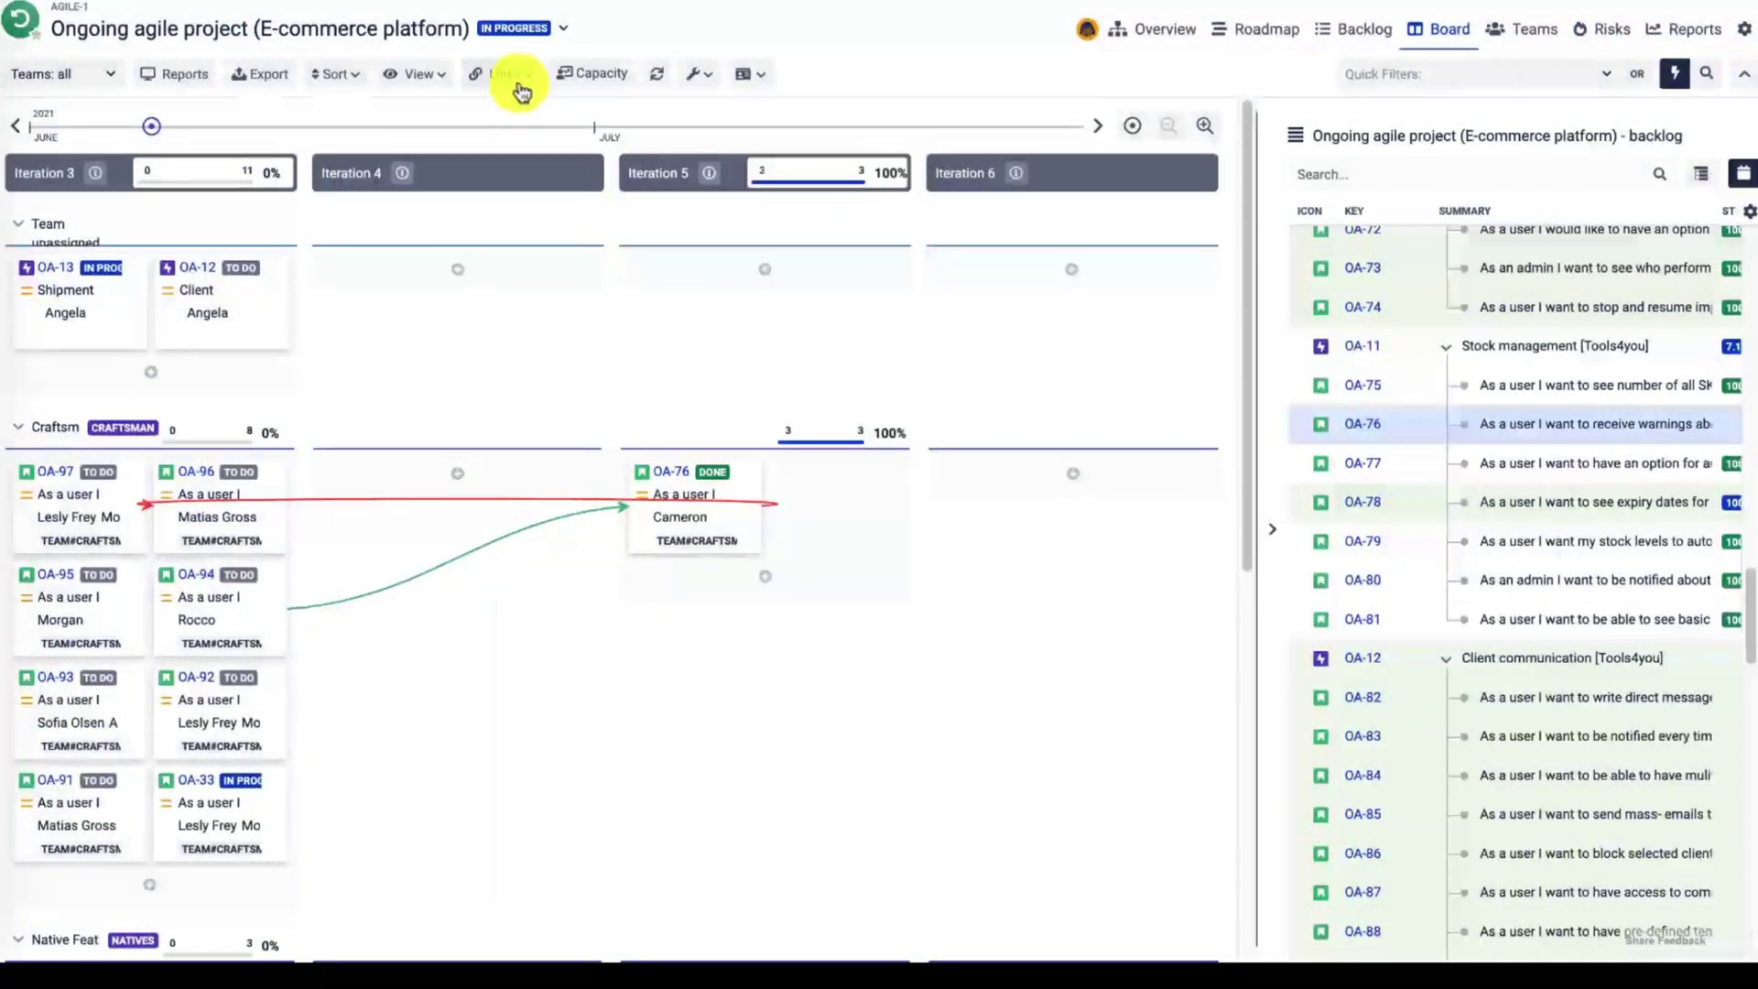
pyautogui.click(517, 81)
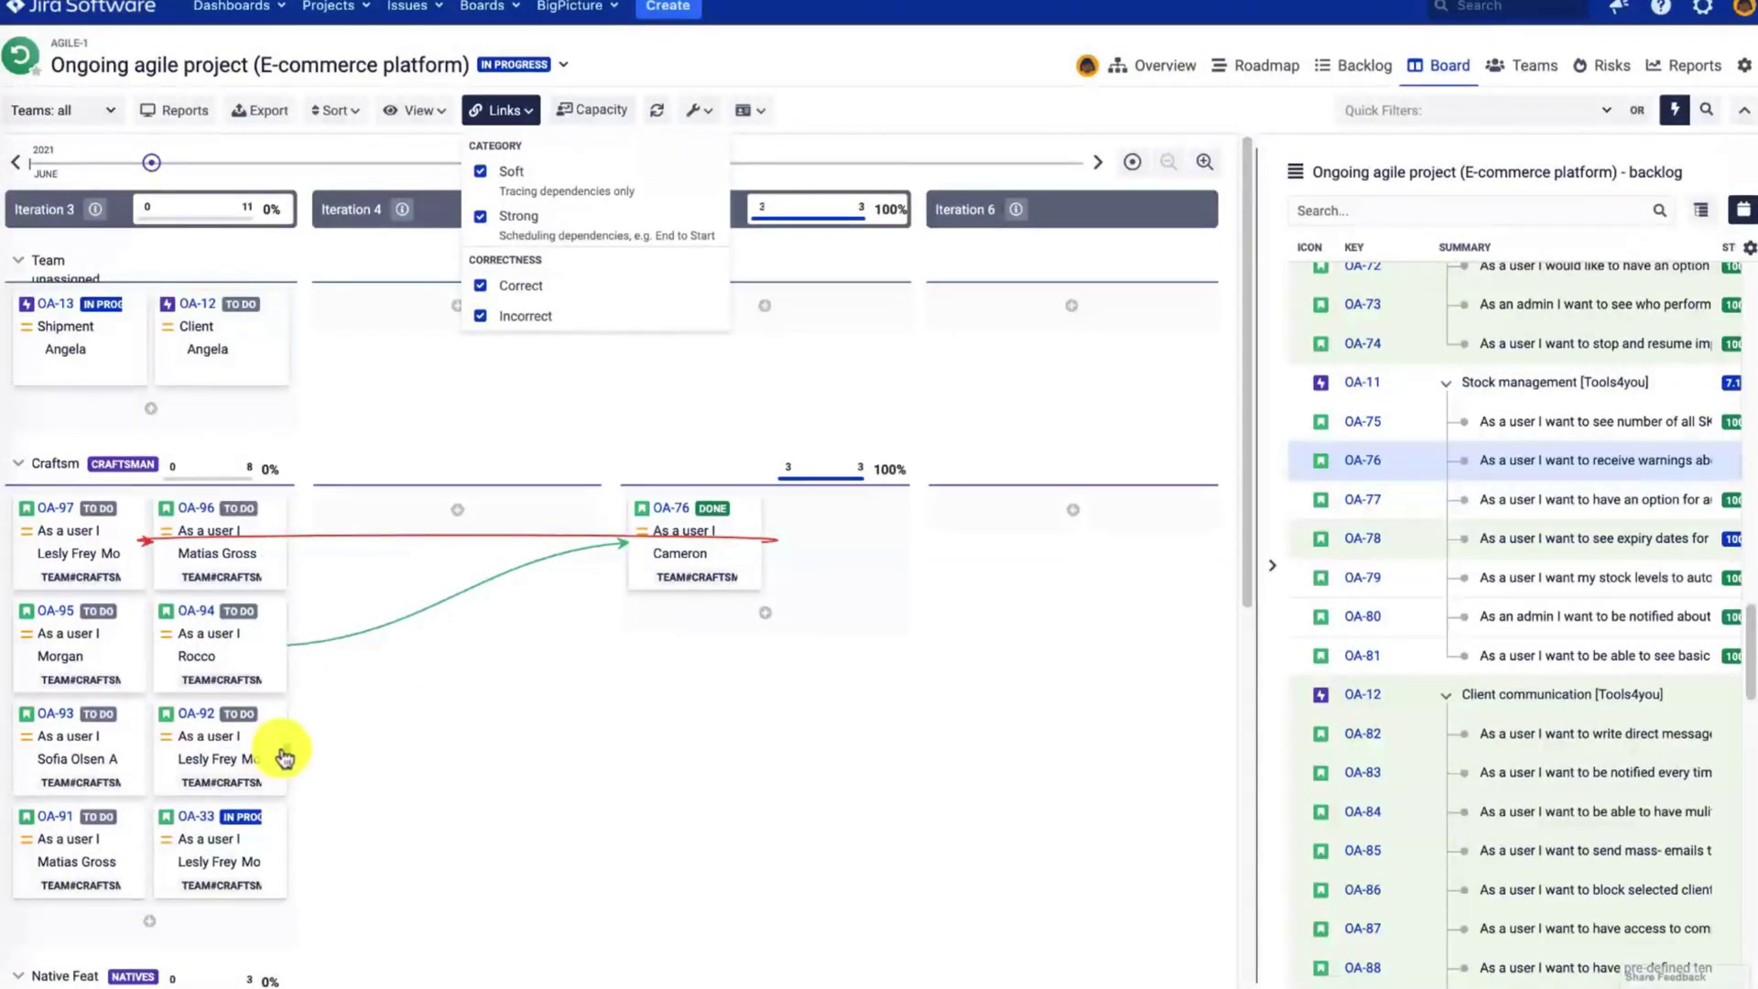
# Create a Start to end dependency from OA-92 with target task OA-76 and save it.
pyautogui.click(270, 813)
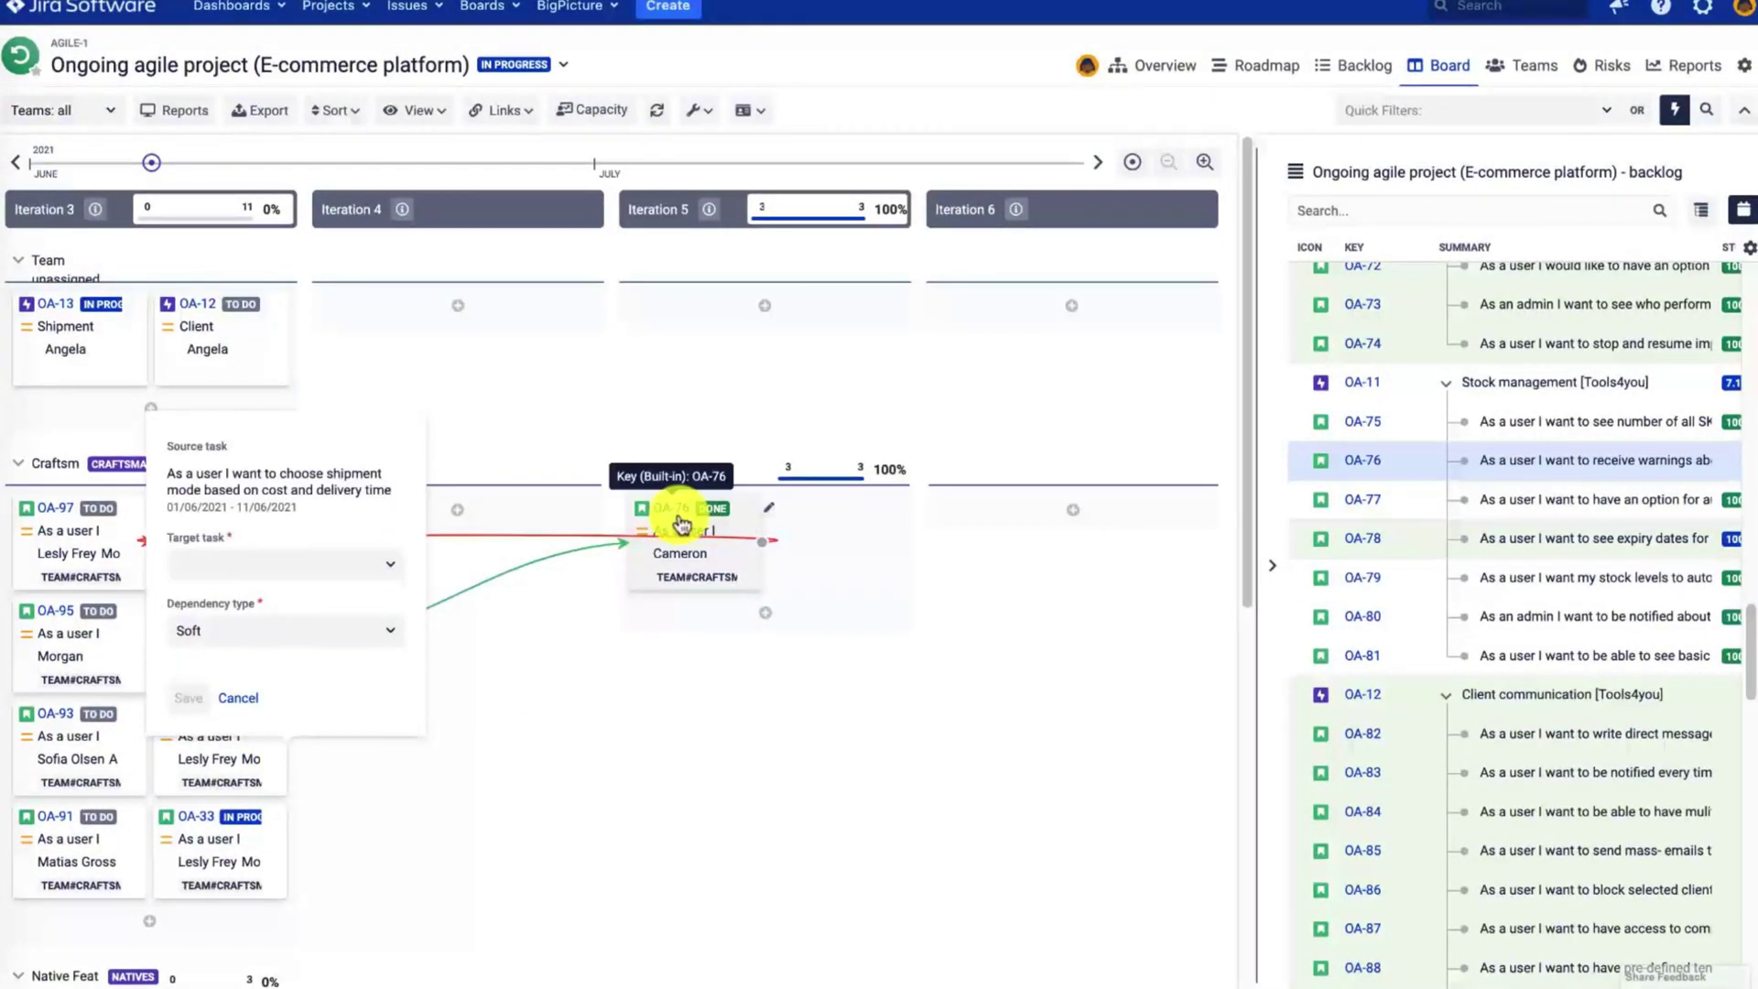
pyautogui.click(392, 564)
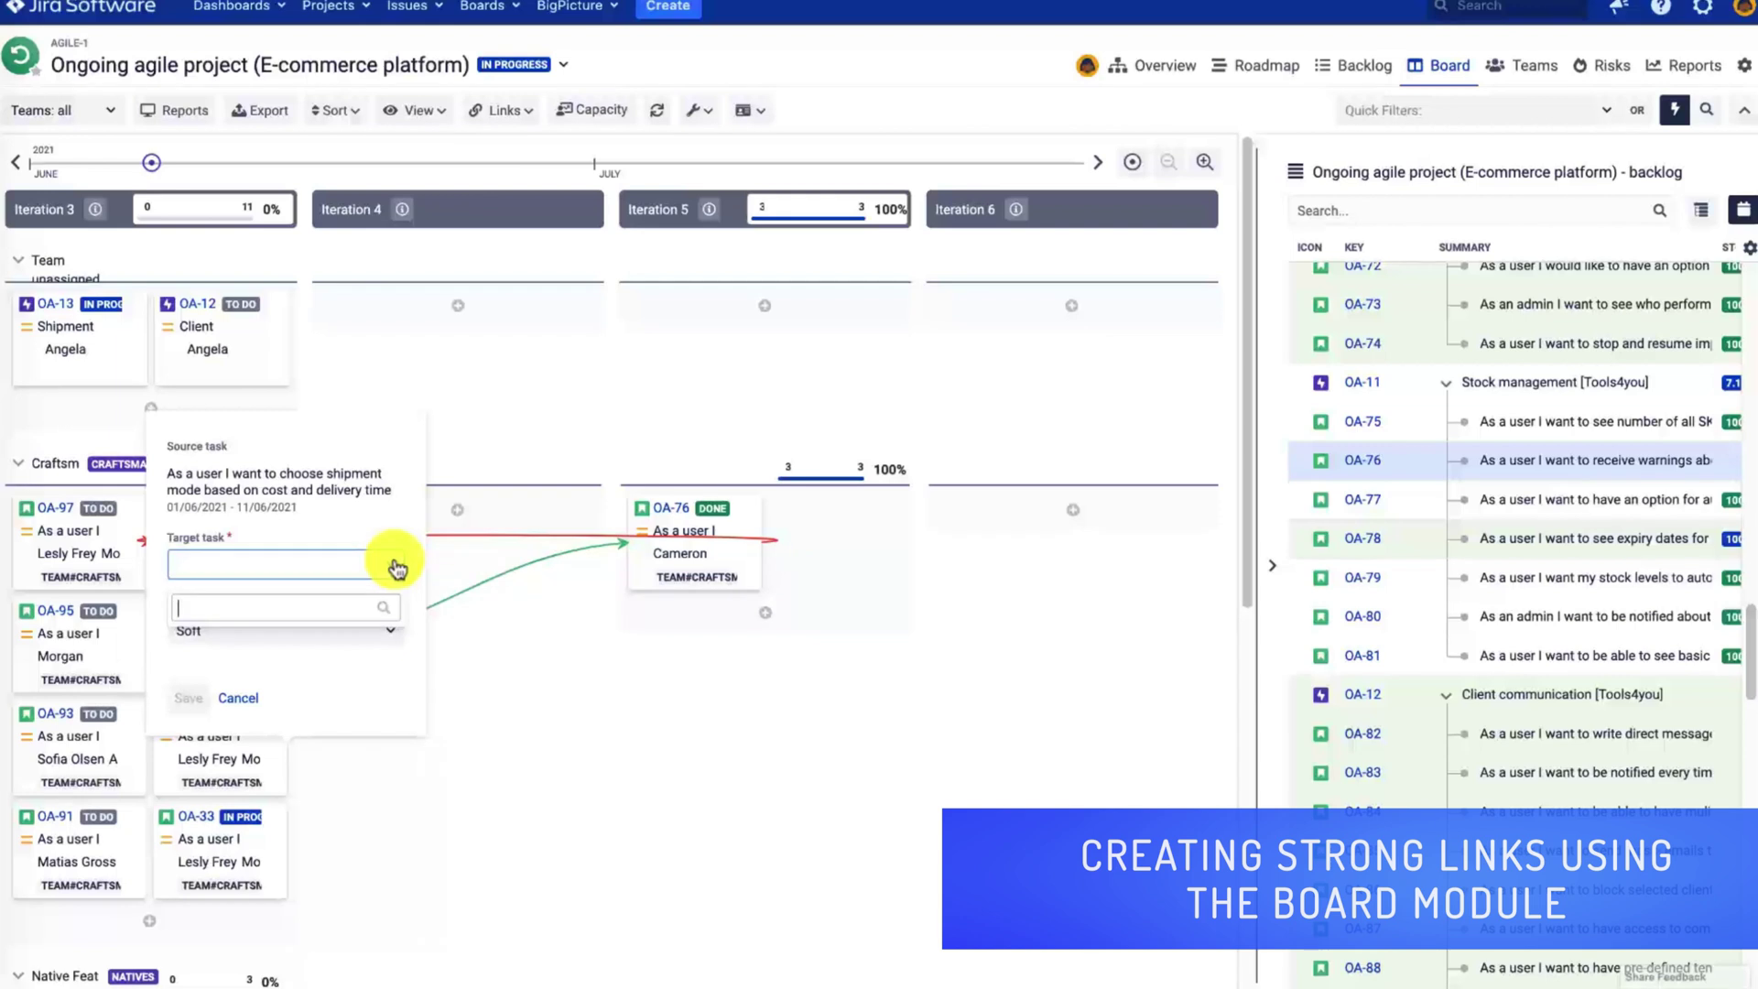
pyautogui.write('OA-76')
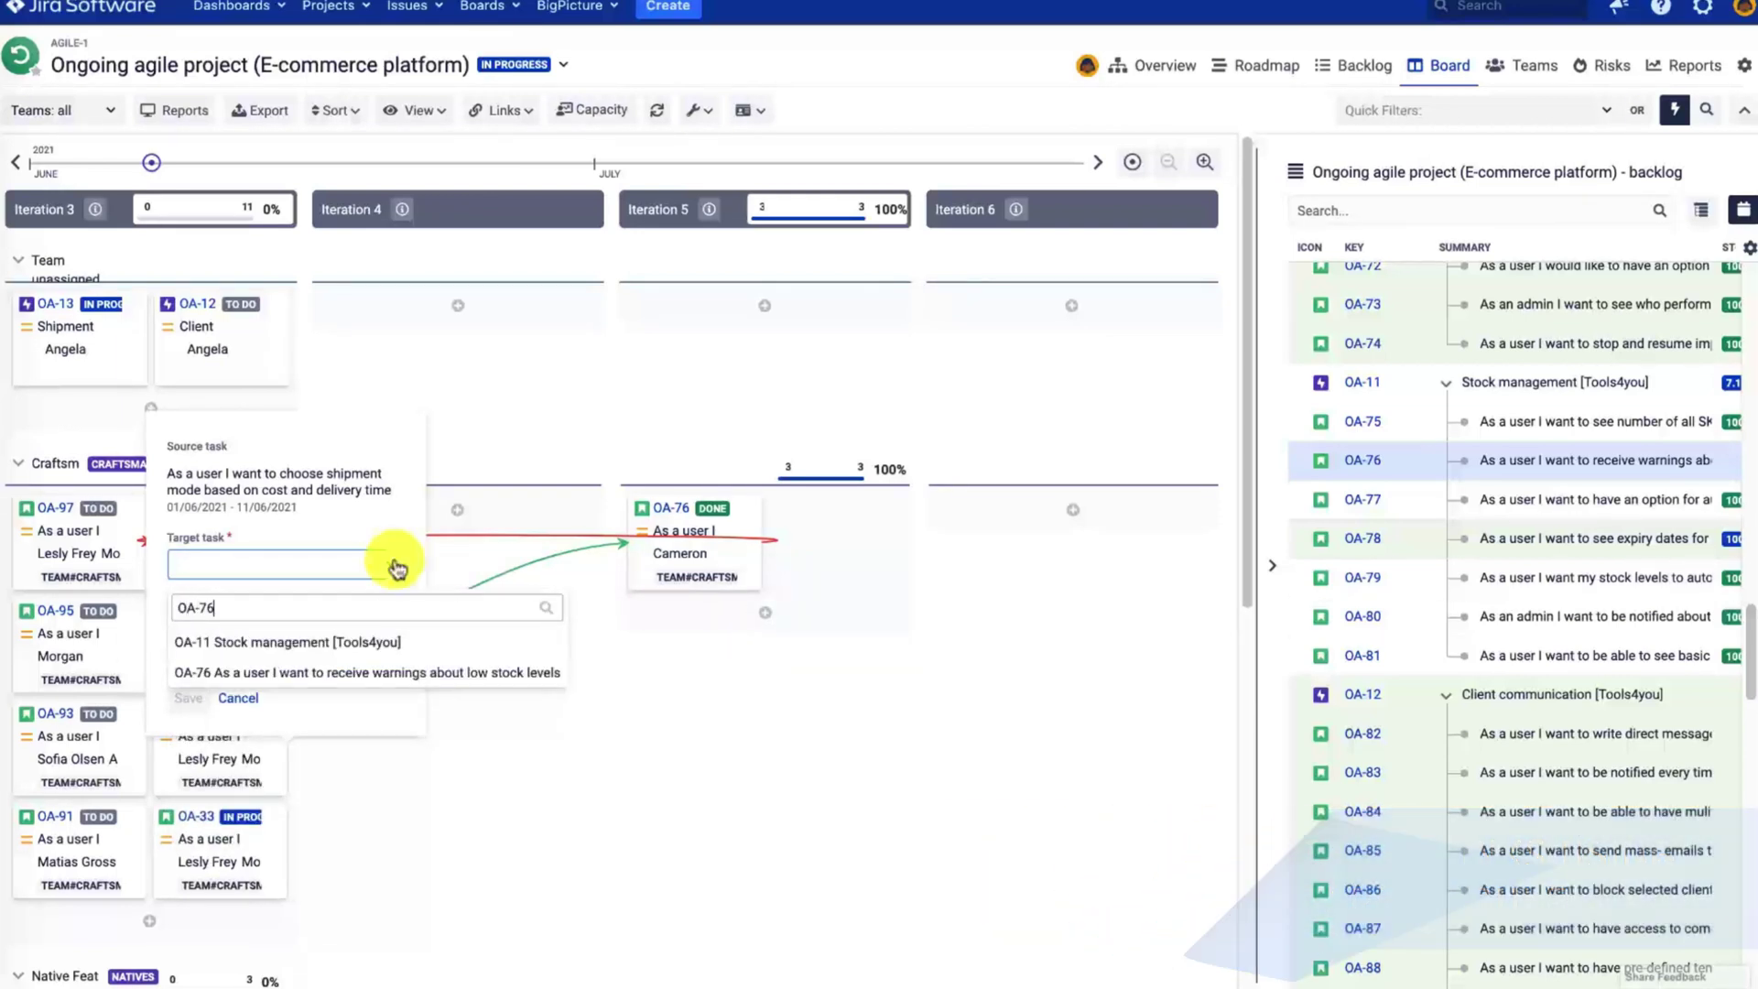
pyautogui.click(331, 672)
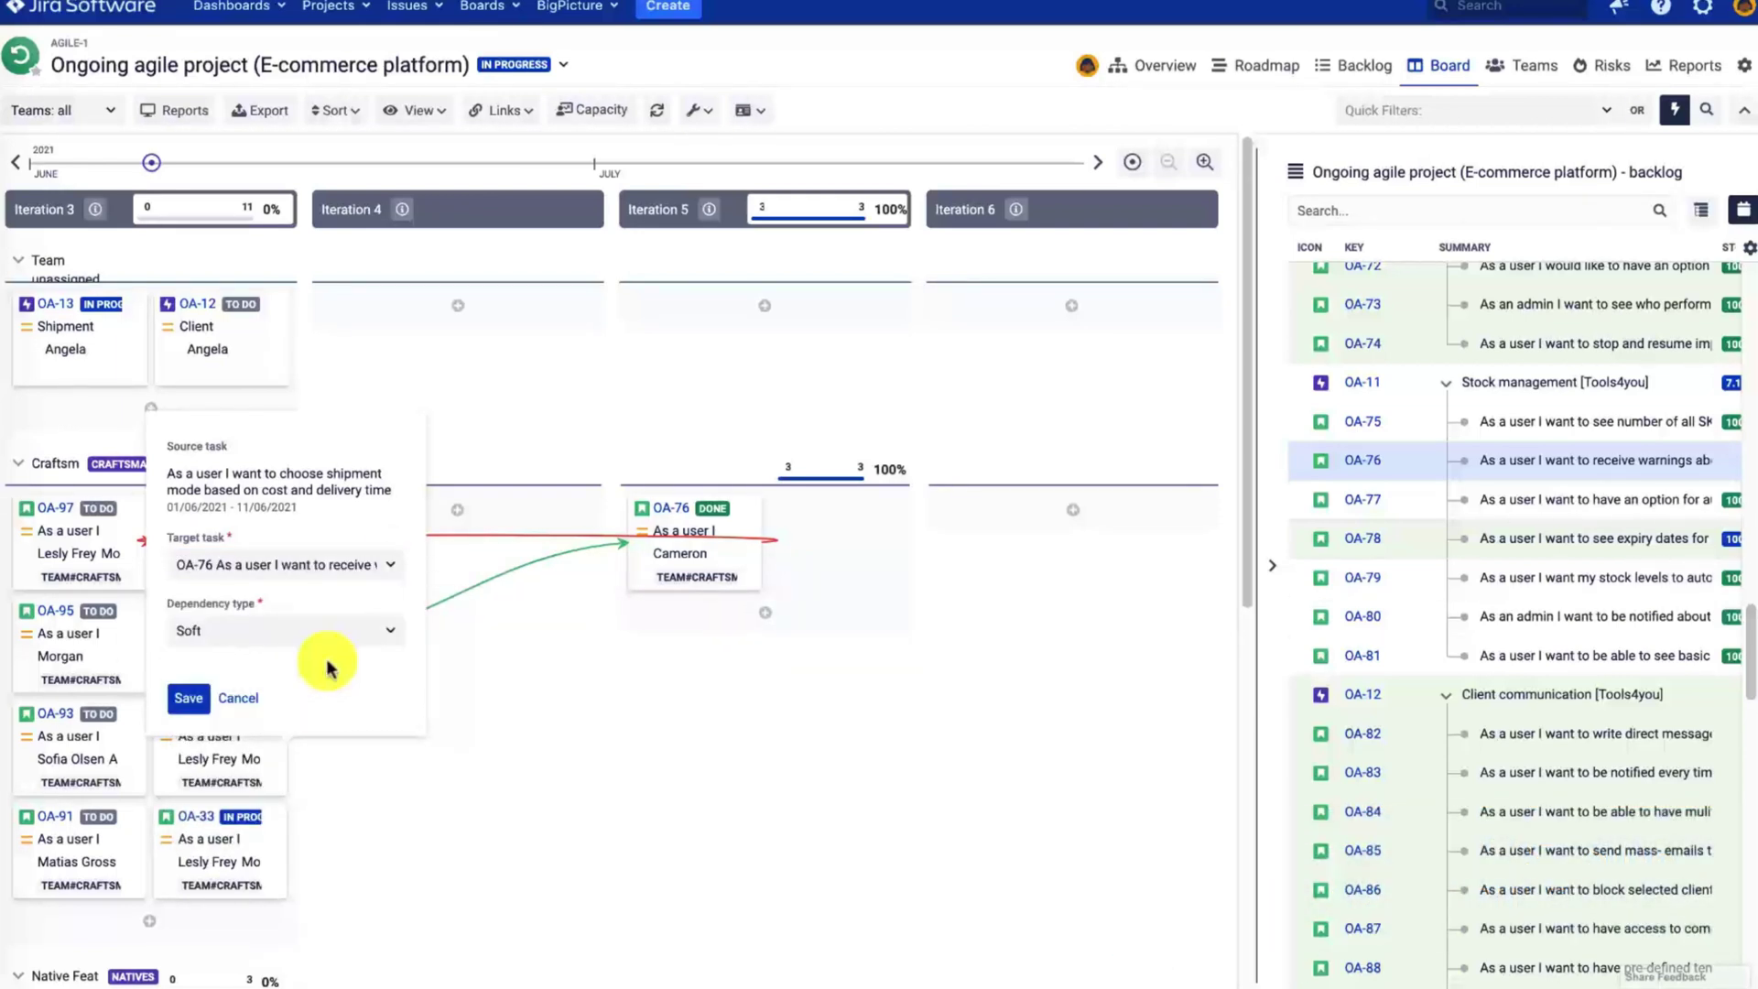
pyautogui.click(389, 633)
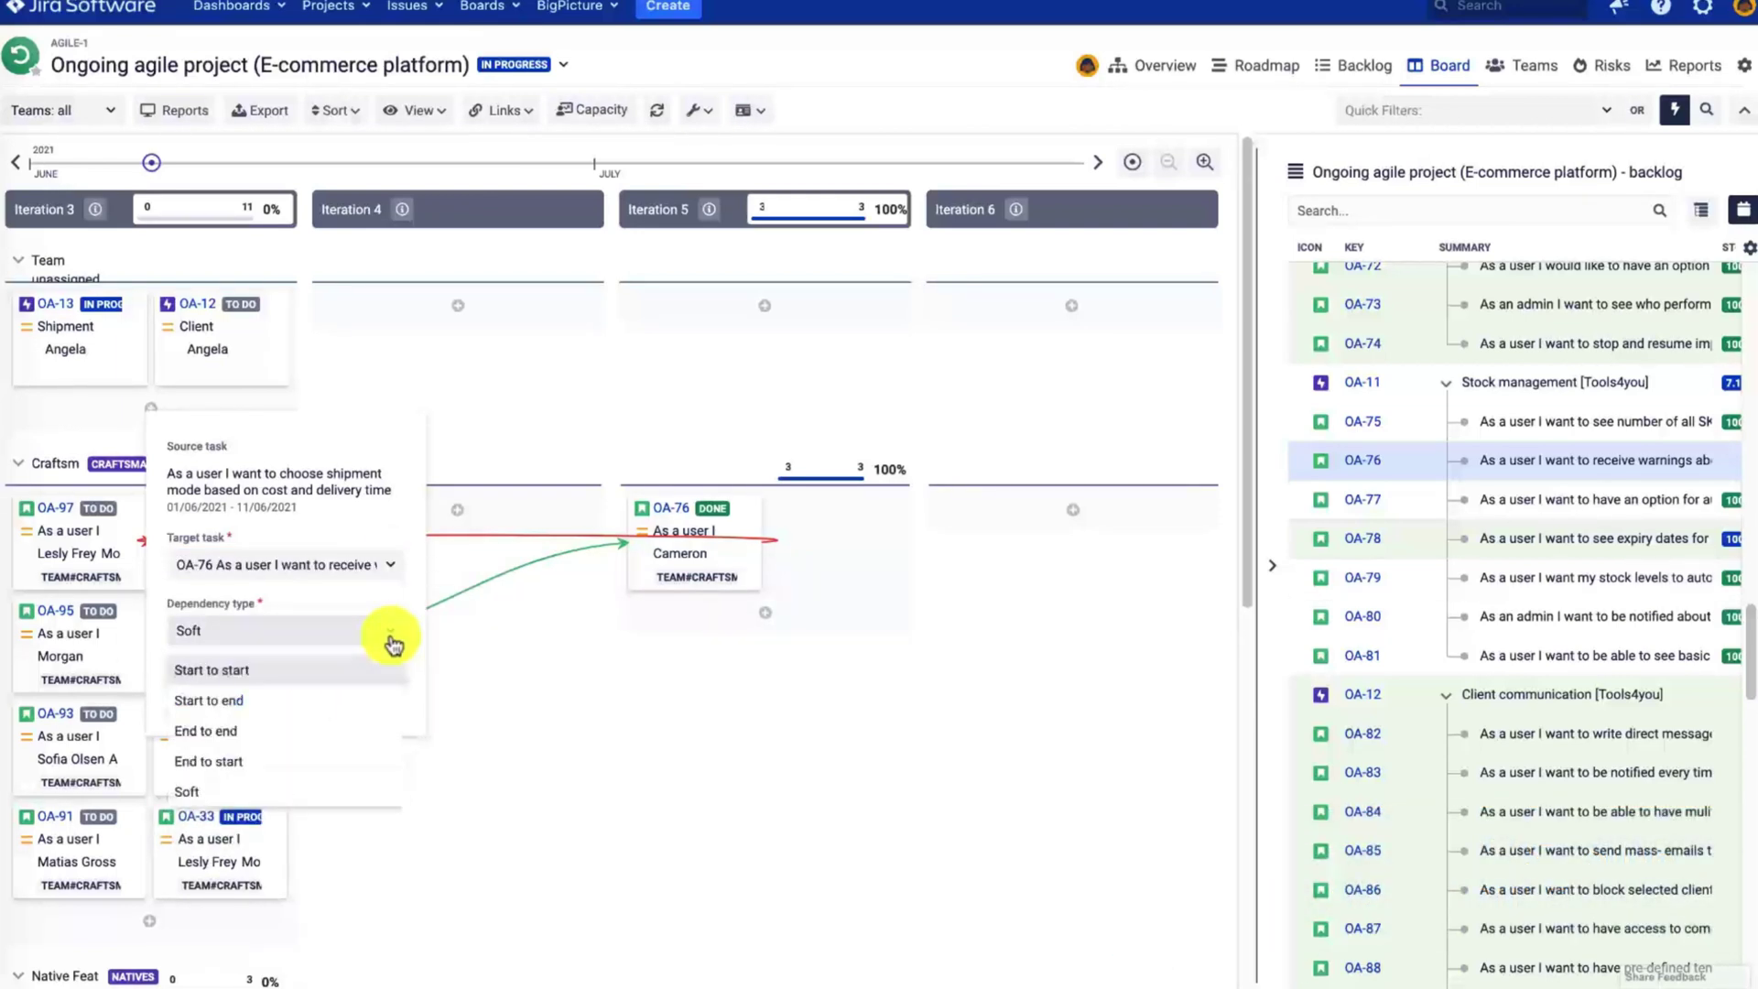
pyautogui.click(271, 703)
pyautogui.click(189, 817)
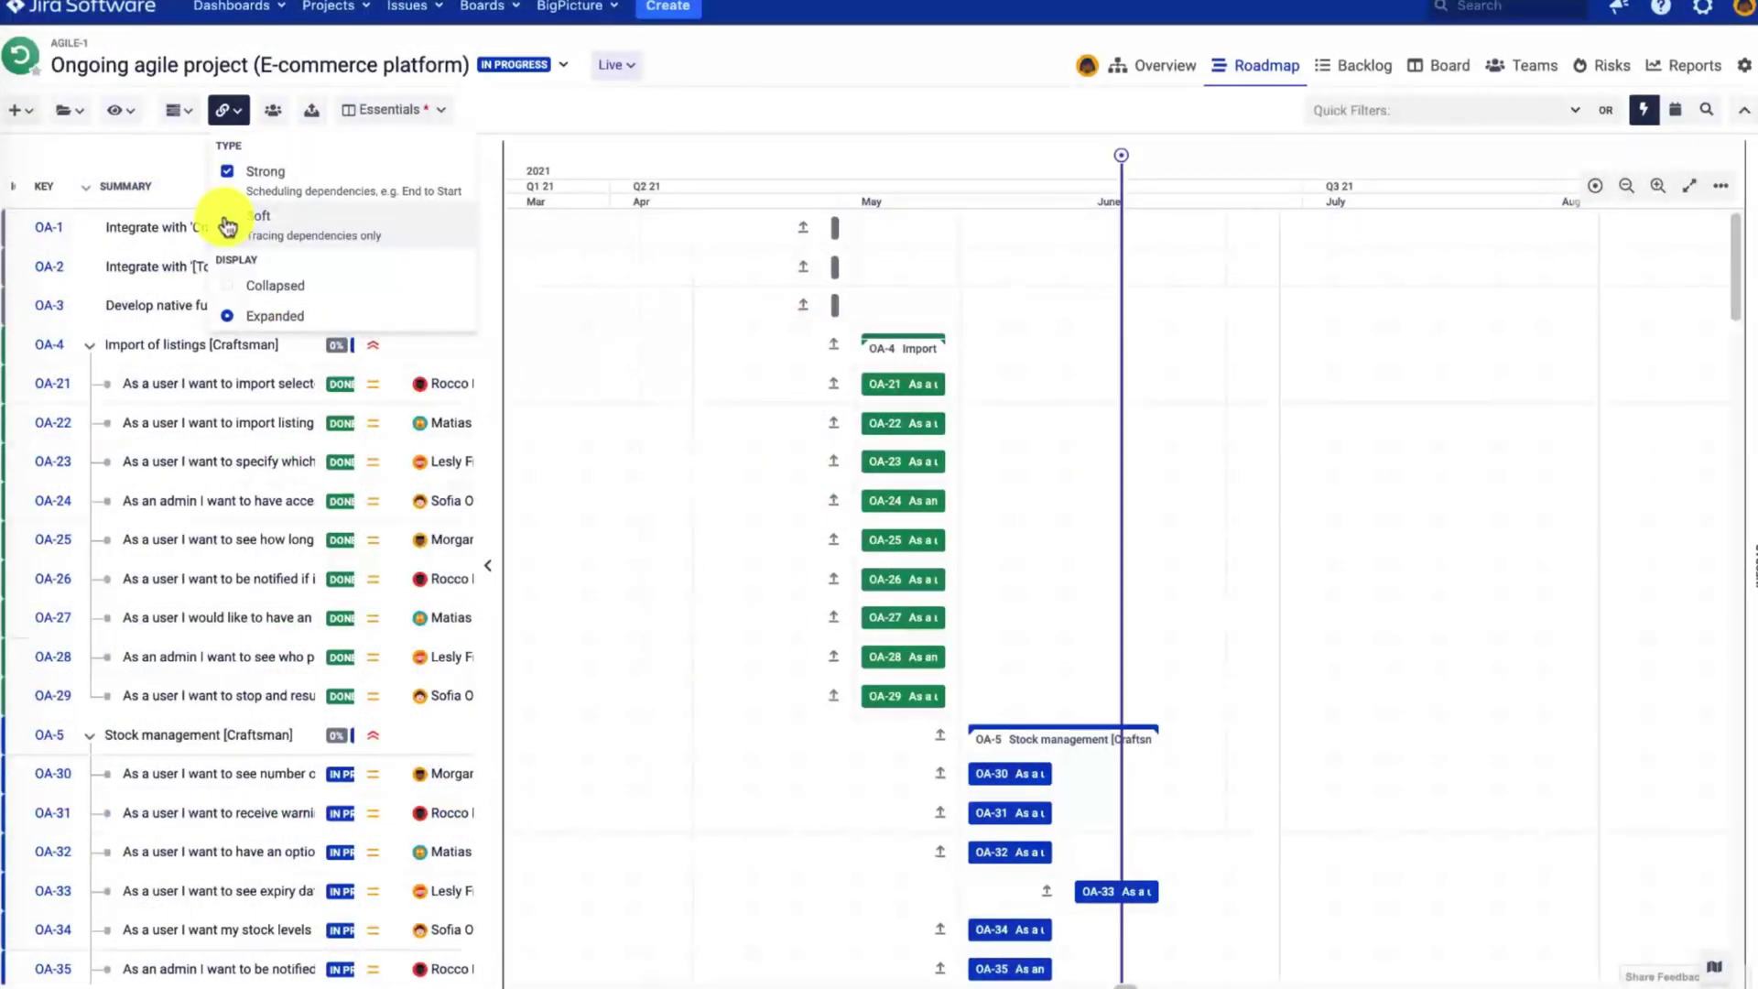
# Toggle soft dependency lines on and off, then strong lines off and back on.
pyautogui.click(227, 222)
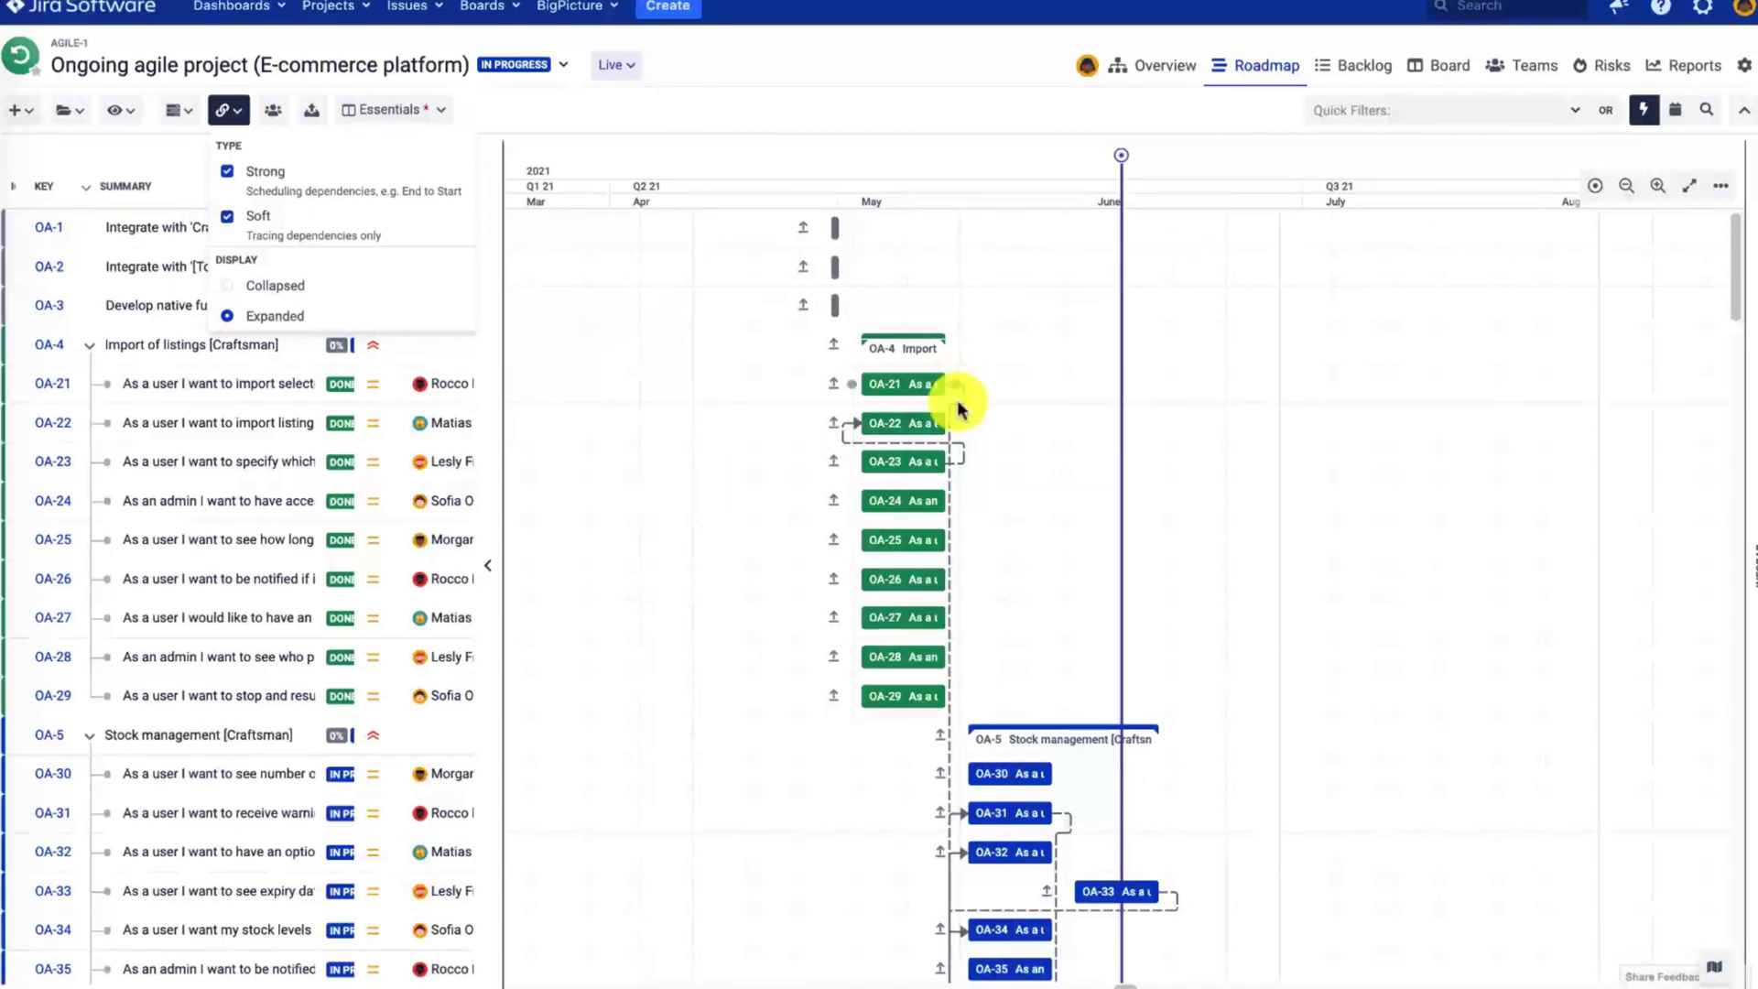
pyautogui.scroll(-5, 1000, 561)
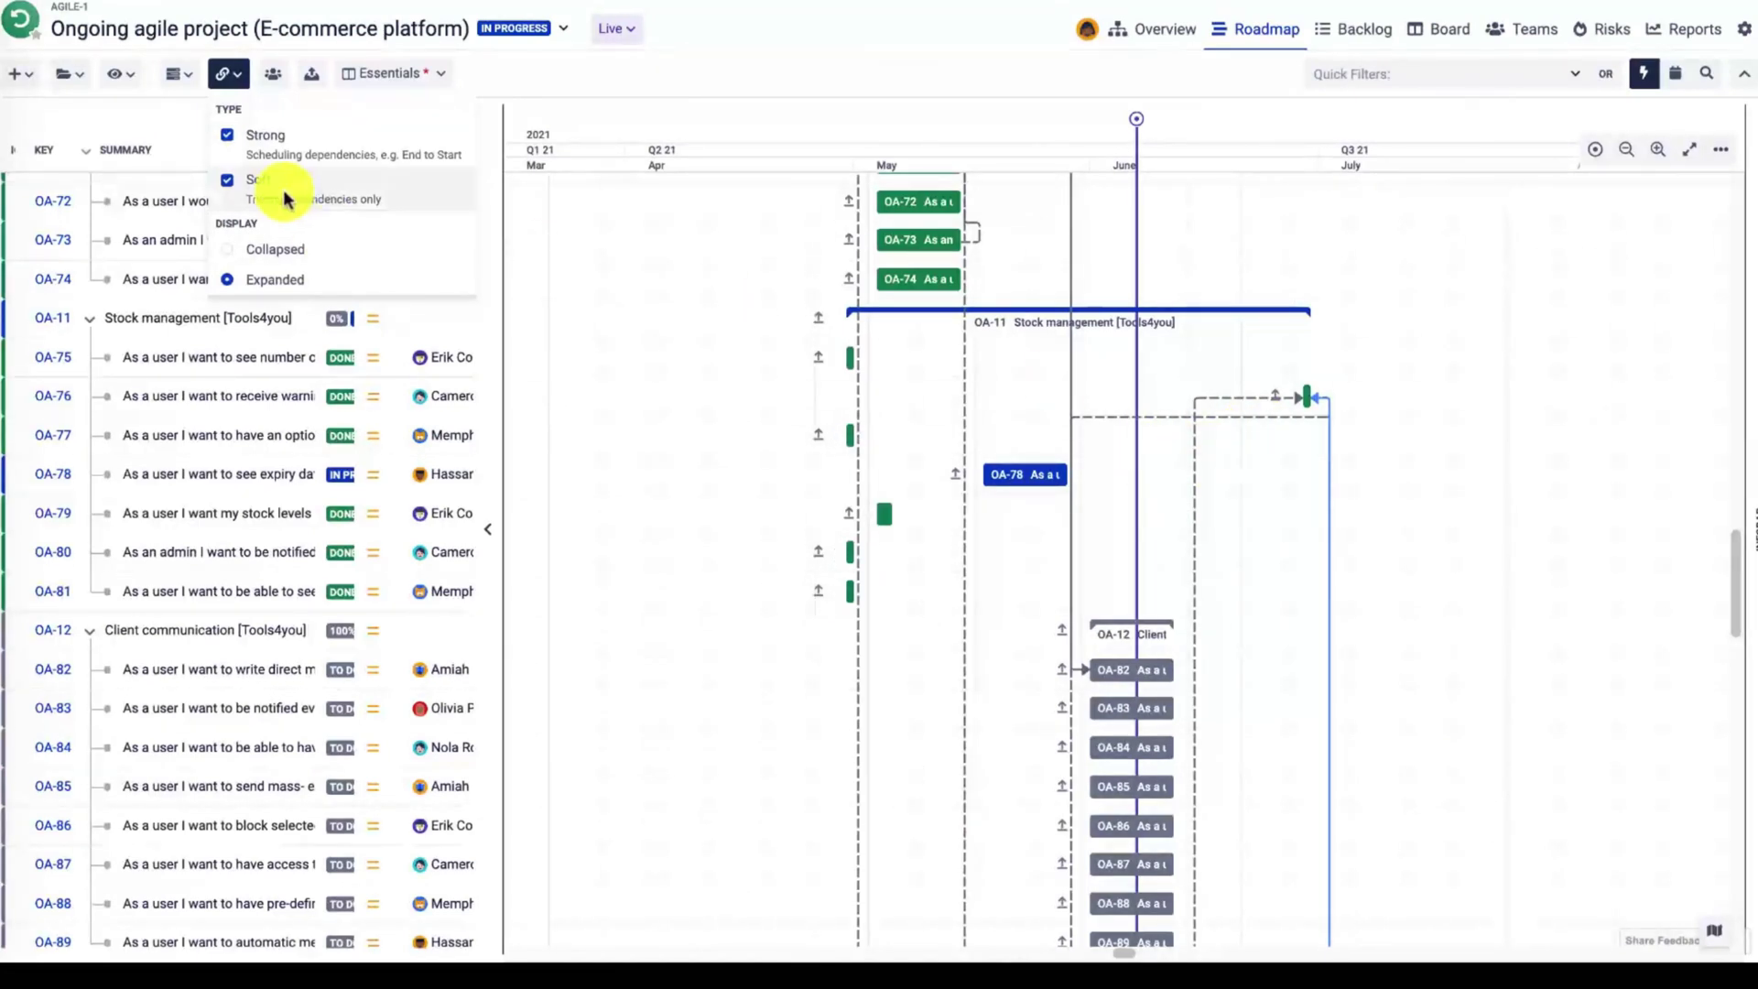
pyautogui.click(228, 183)
pyautogui.click(229, 142)
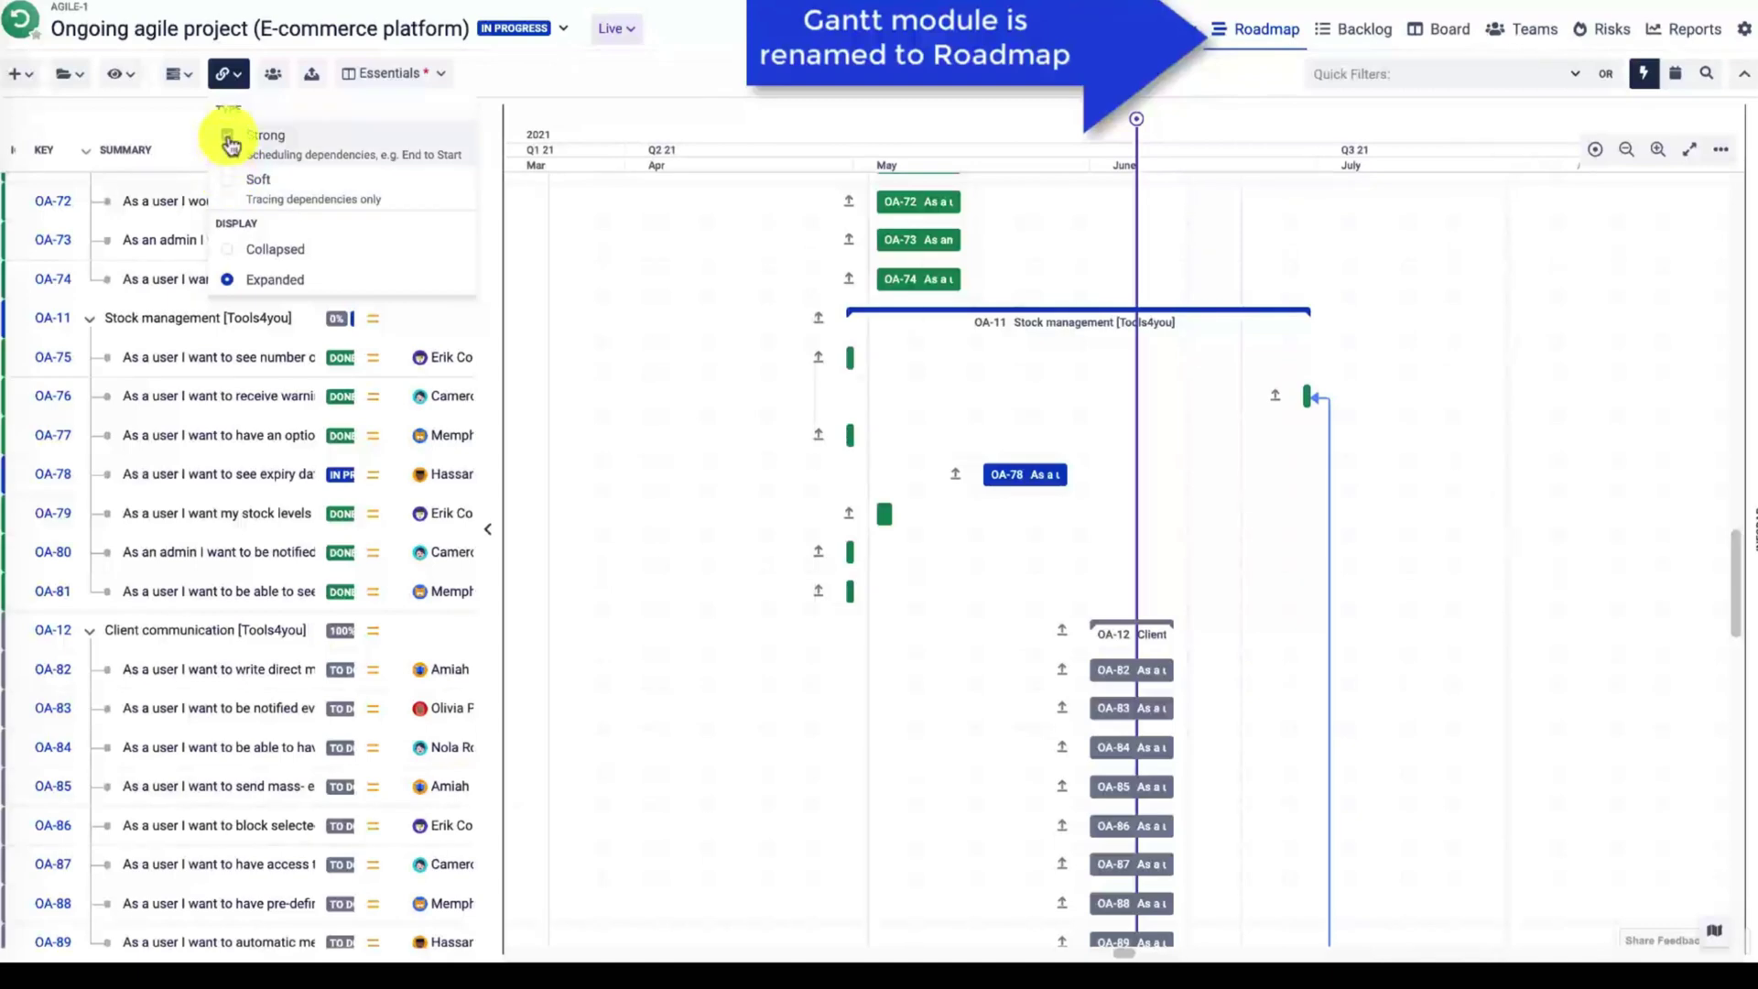
pyautogui.click(229, 139)
pyautogui.scroll(-3, 785, 804)
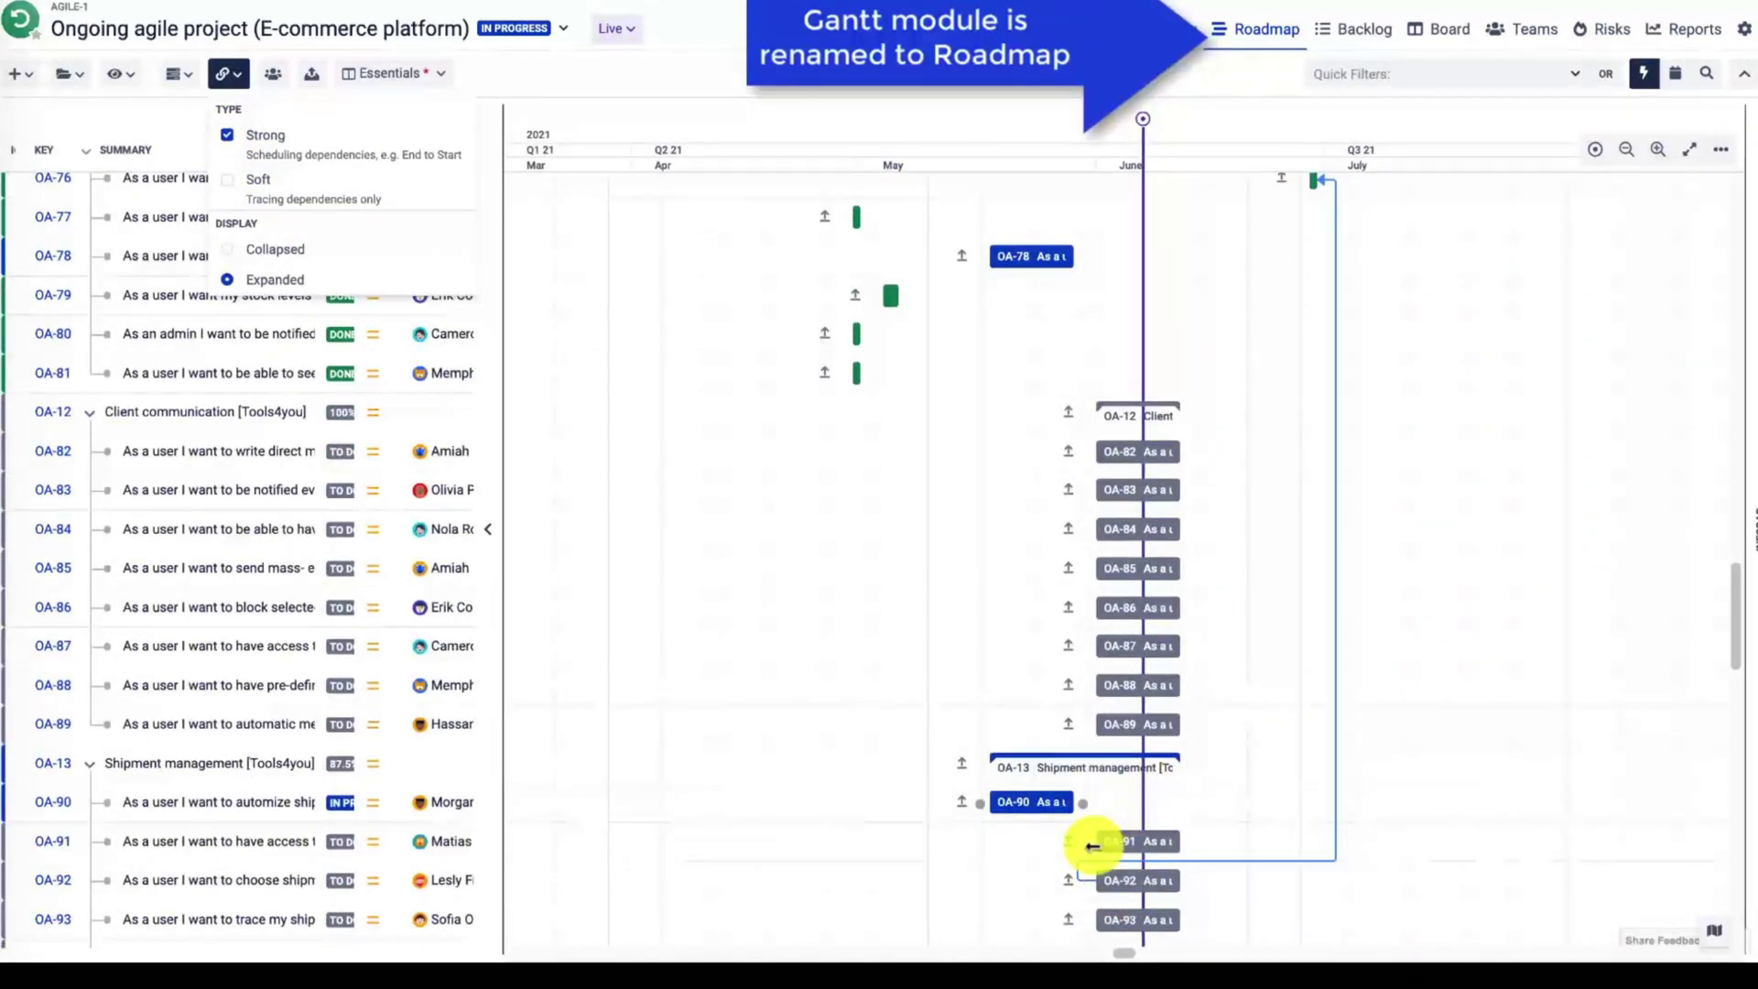
pyautogui.scroll(-4, 934, 777)
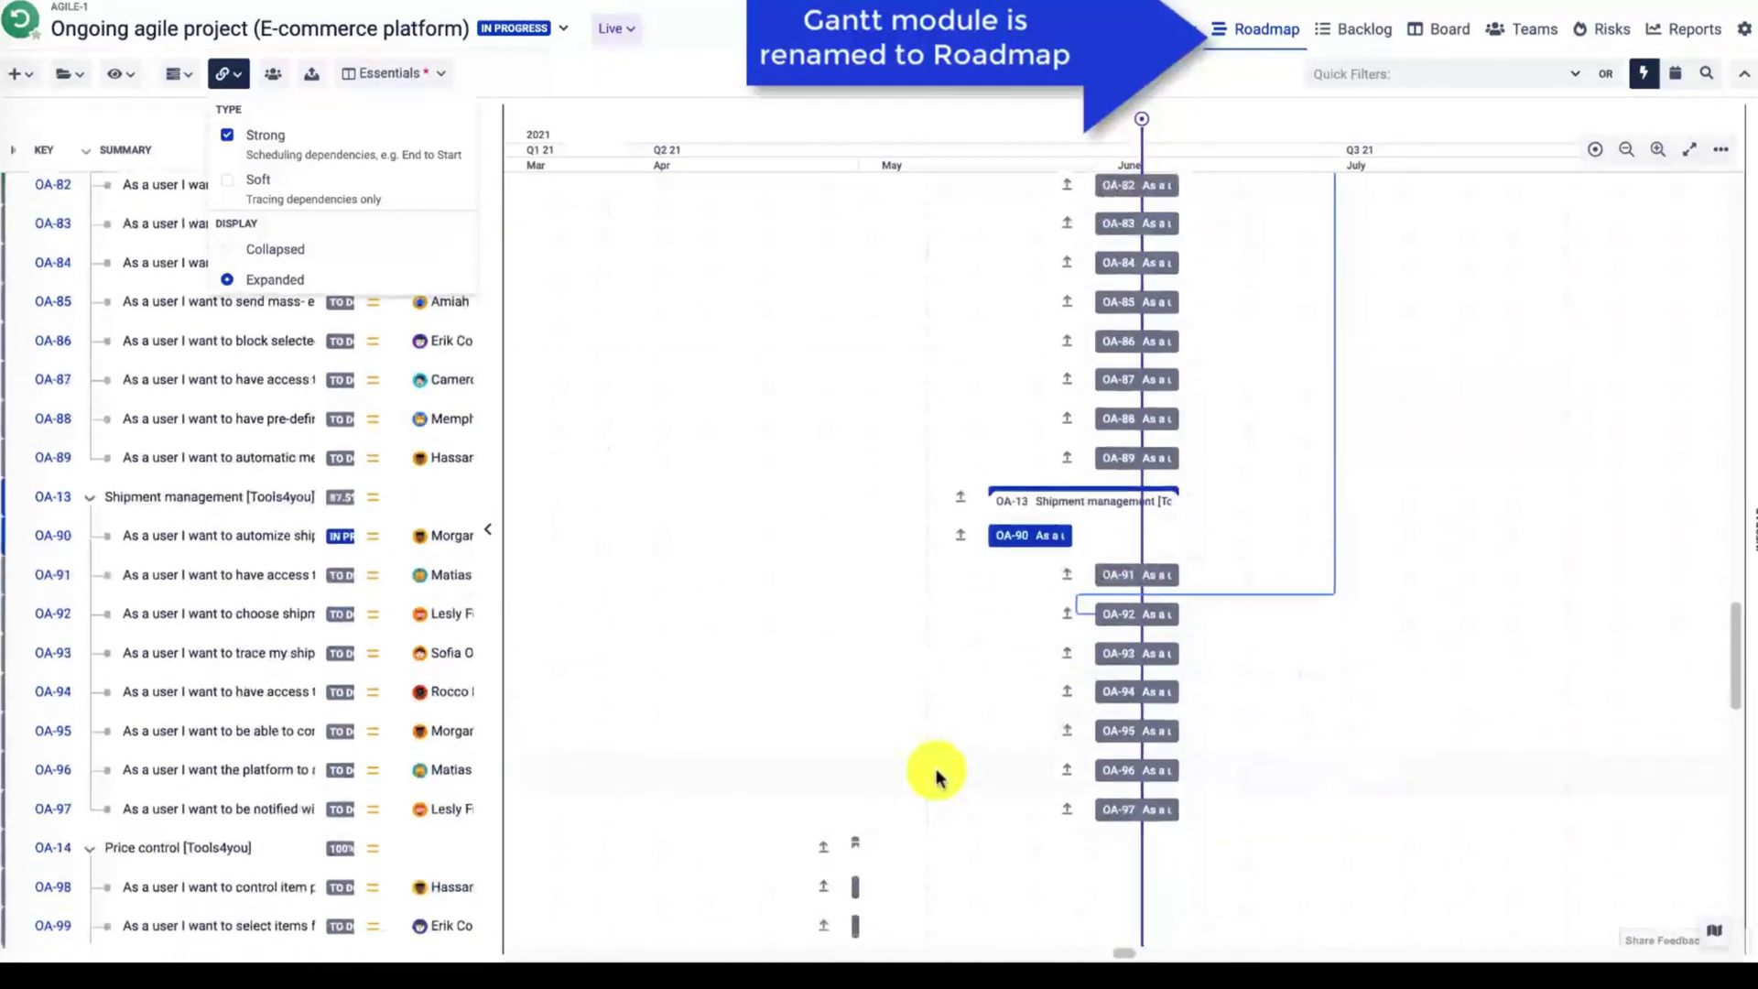
# Bring up the Period mode choices for roadmap tasks from the folder menu.
pyautogui.scroll(2, 934, 777)
pyautogui.scroll(5, 933, 778)
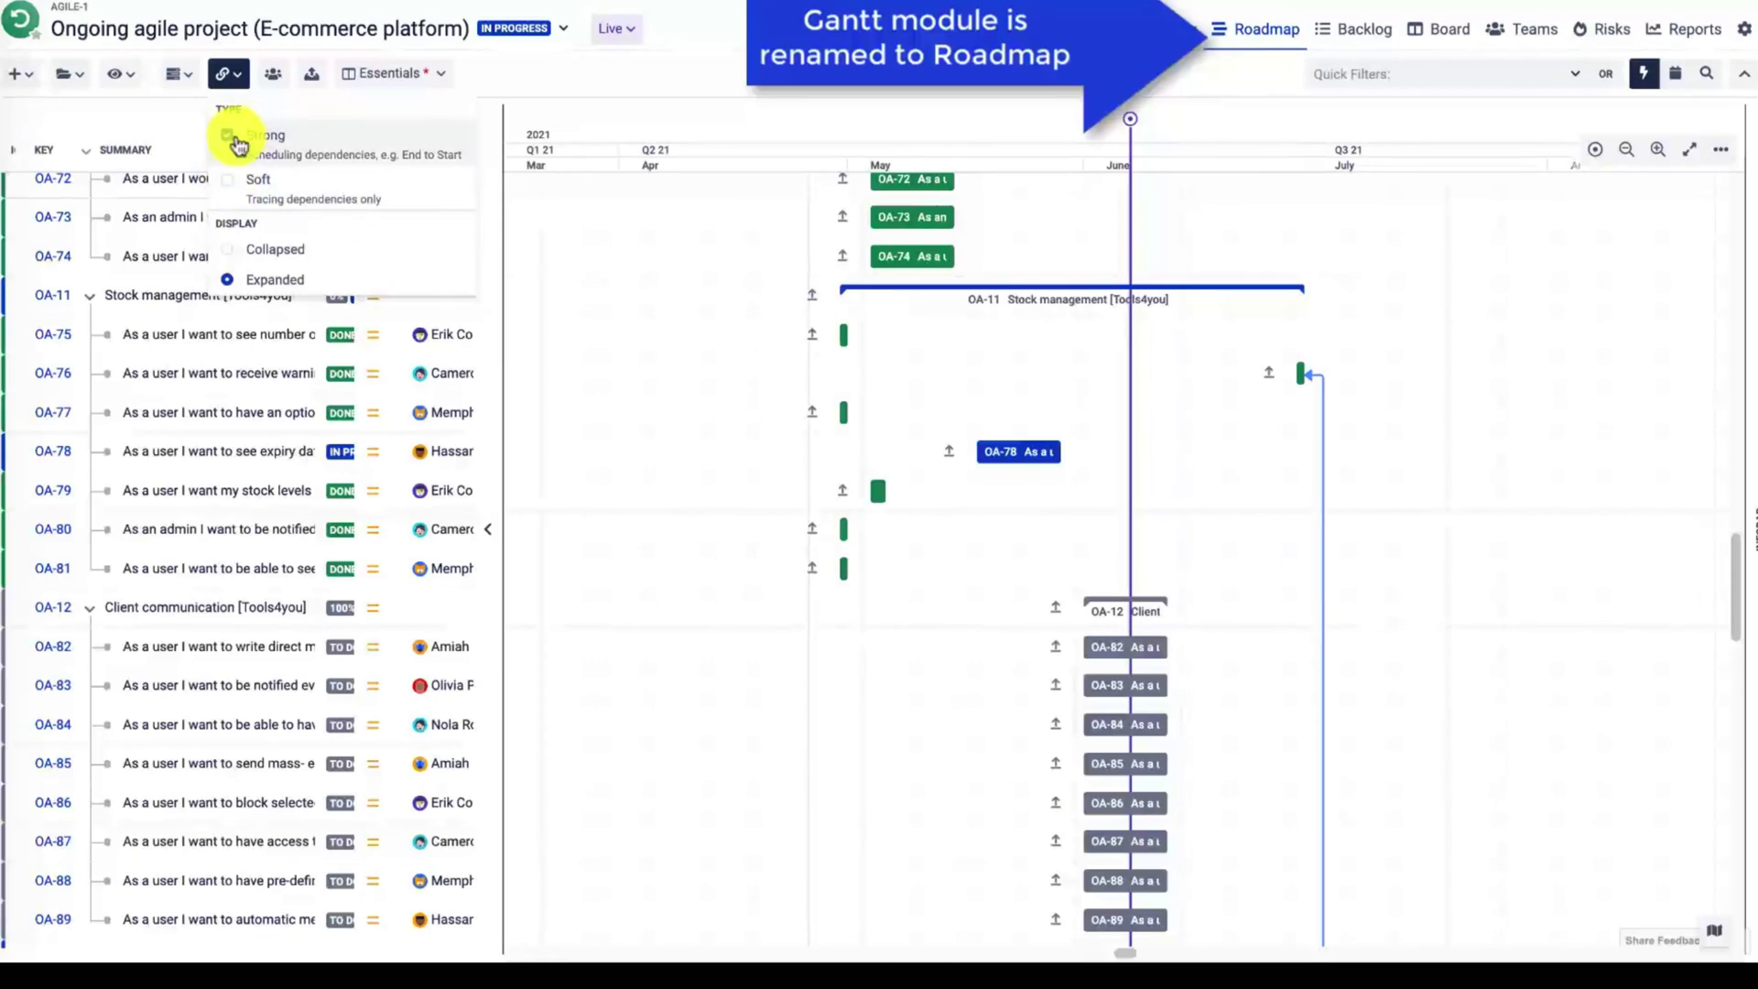
pyautogui.click(67, 73)
pyautogui.moveTo(97, 176)
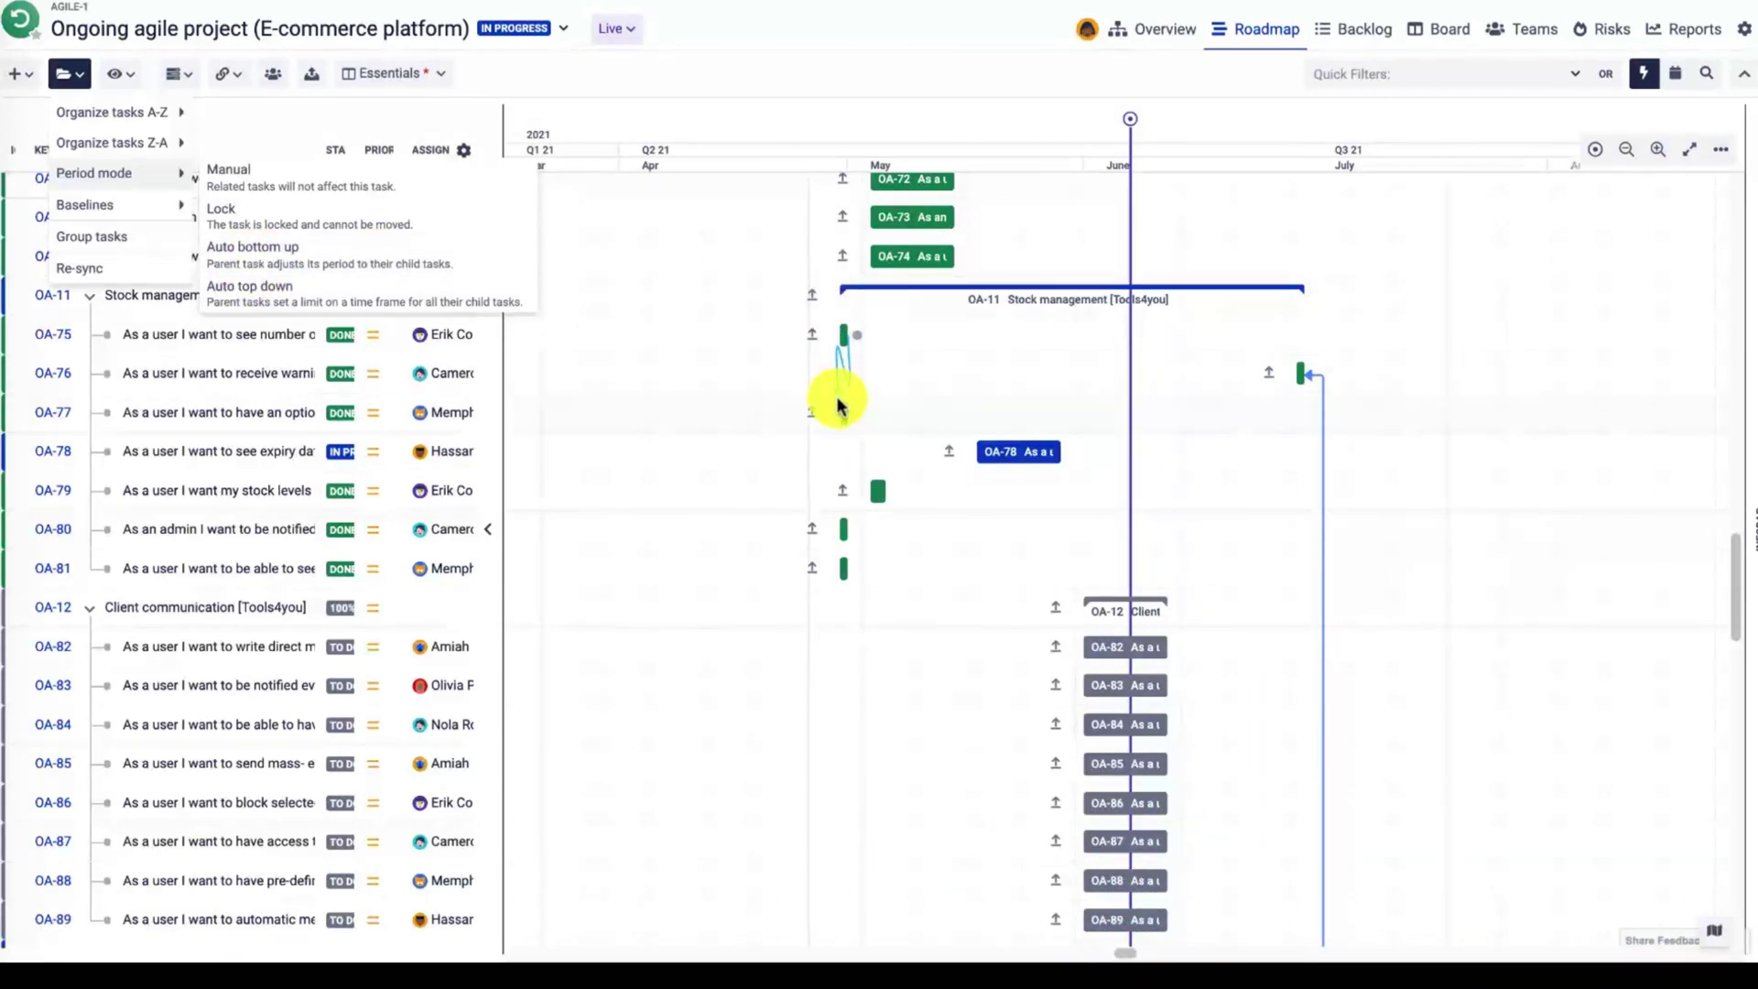
# Link OA-75 to OA-77, then extend OA-75 to 30/Apr/21 so OA-77 follows.
pyautogui.moveTo(837, 404); pyautogui.dragTo(836, 406)
pyautogui.moveTo(852, 328); pyautogui.dragTo(843, 328)
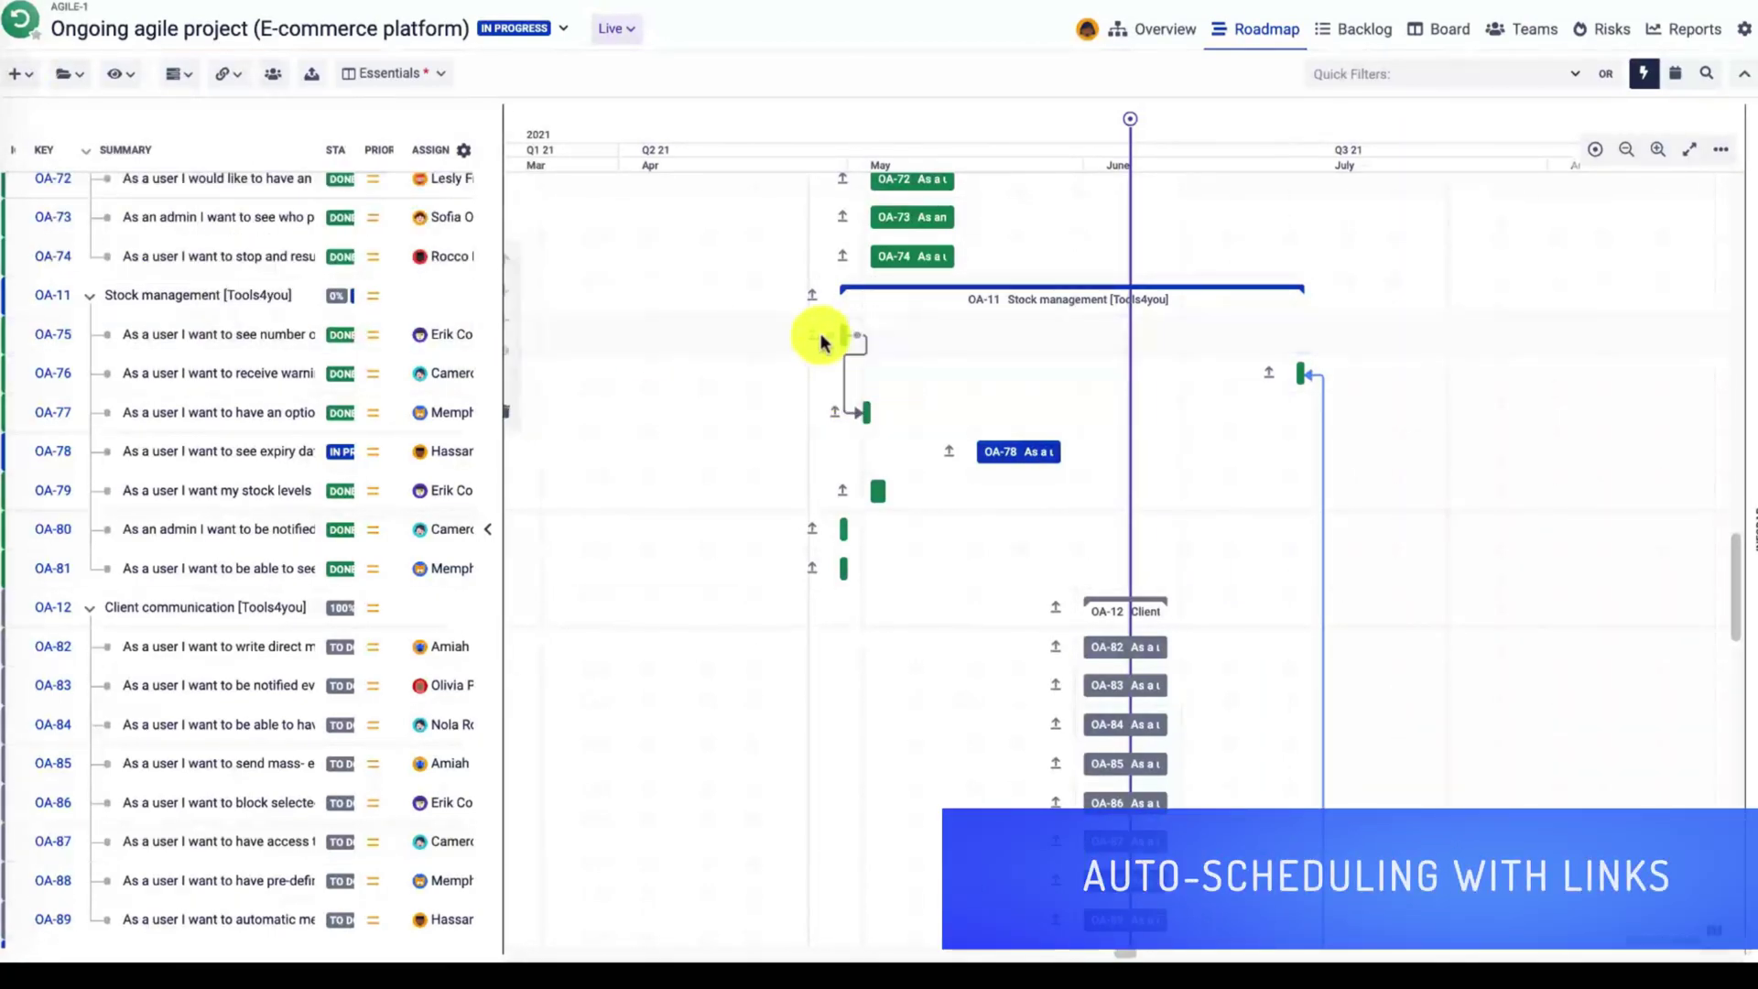
pyautogui.moveTo(849, 330)
pyautogui.mouseDown()
pyautogui.moveTo(941, 333)
pyautogui.moveTo(936, 353)
pyautogui.moveTo(863, 345)
pyautogui.mouseUp()
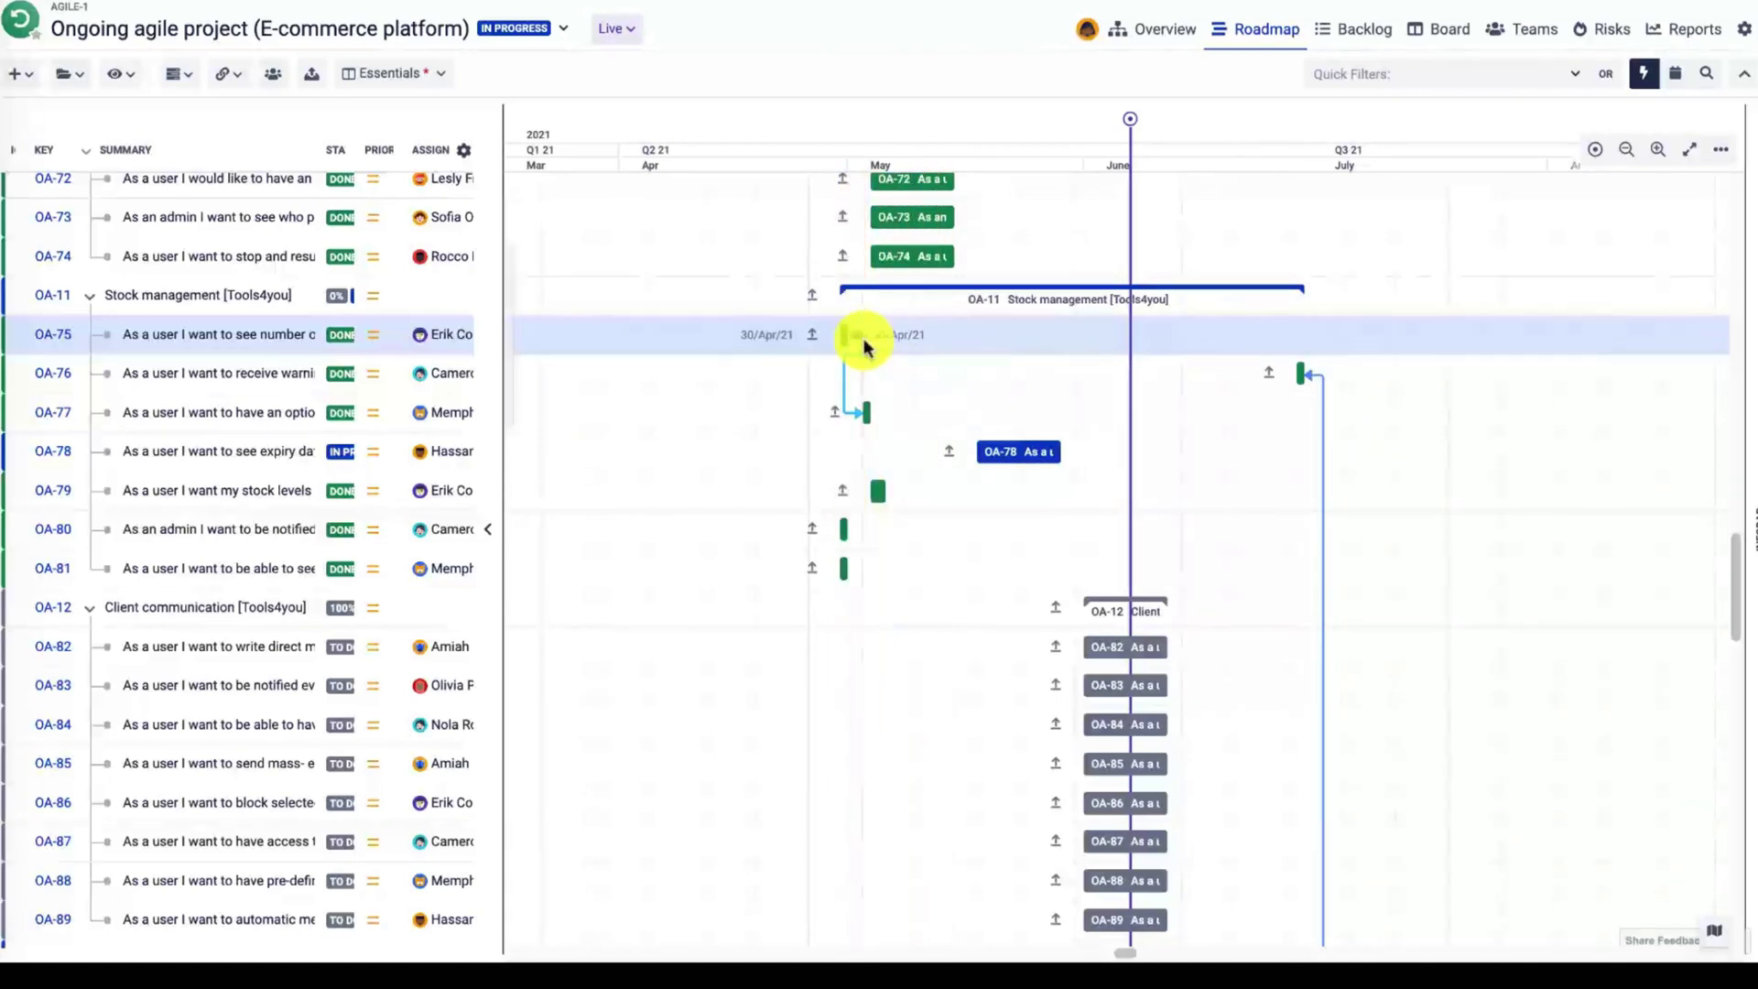
# Turn on soft dependency lines in the Links dropdown.
pyautogui.click(223, 74)
pyautogui.click(227, 179)
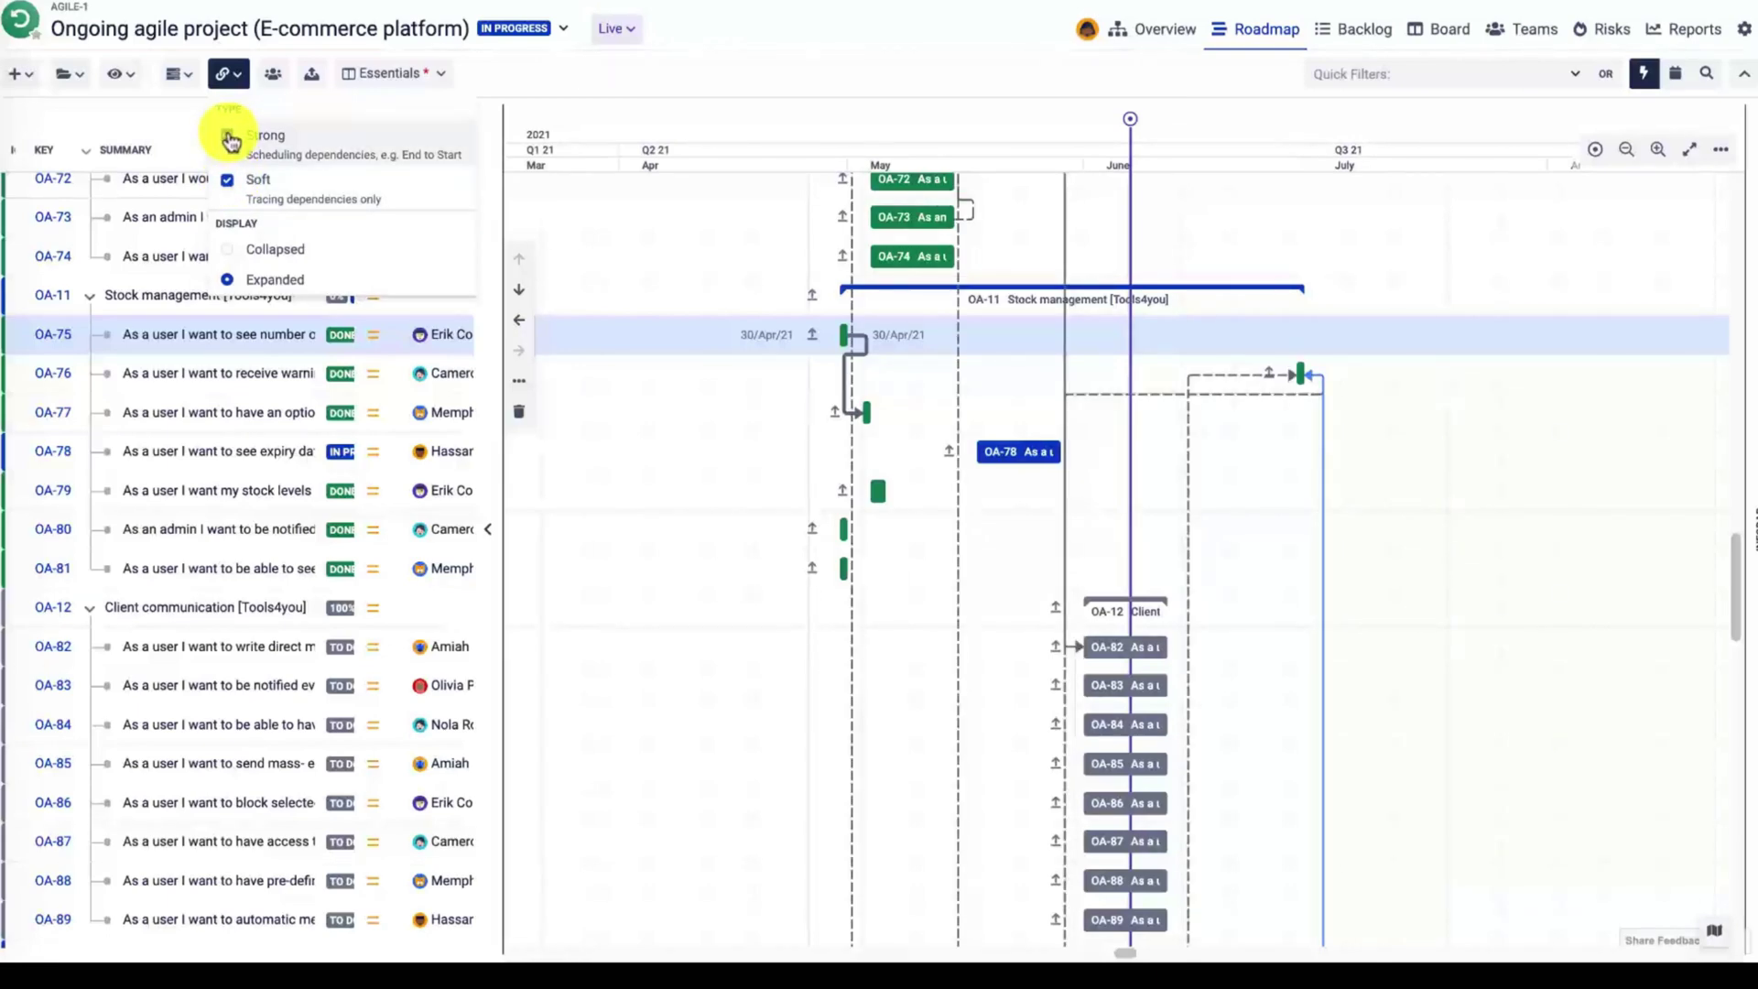
pyautogui.scroll(5, 898, 421)
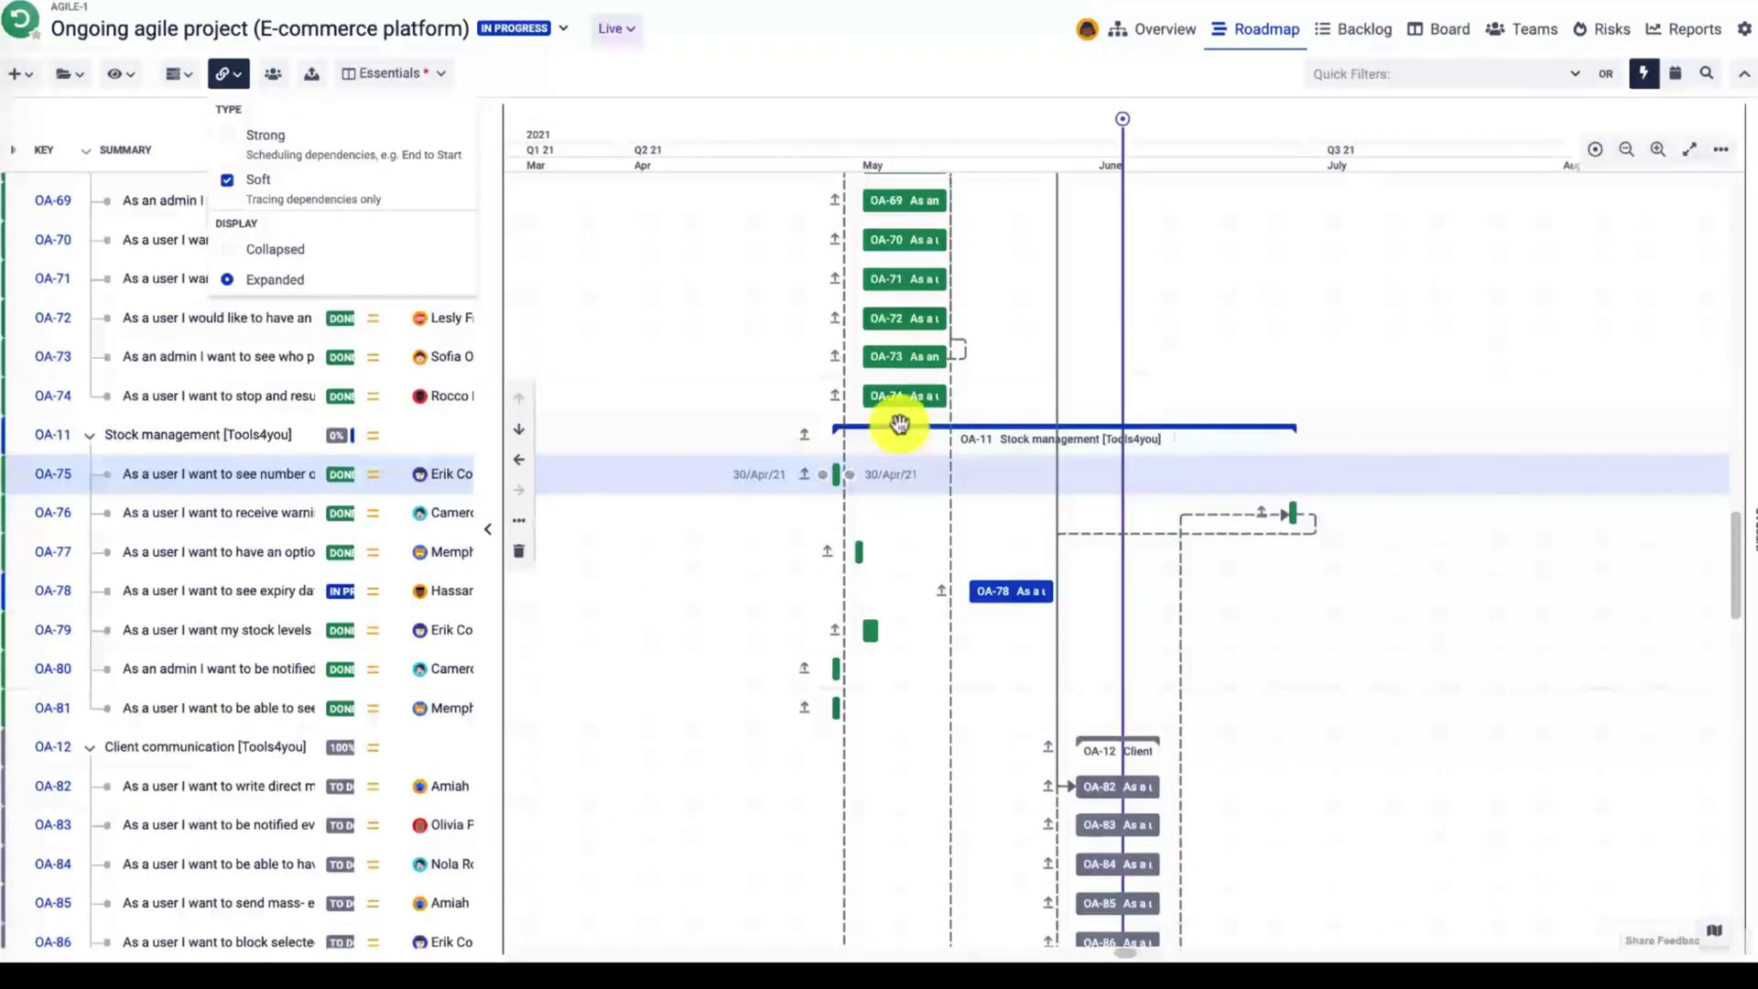
pyautogui.scroll(5, 898, 426)
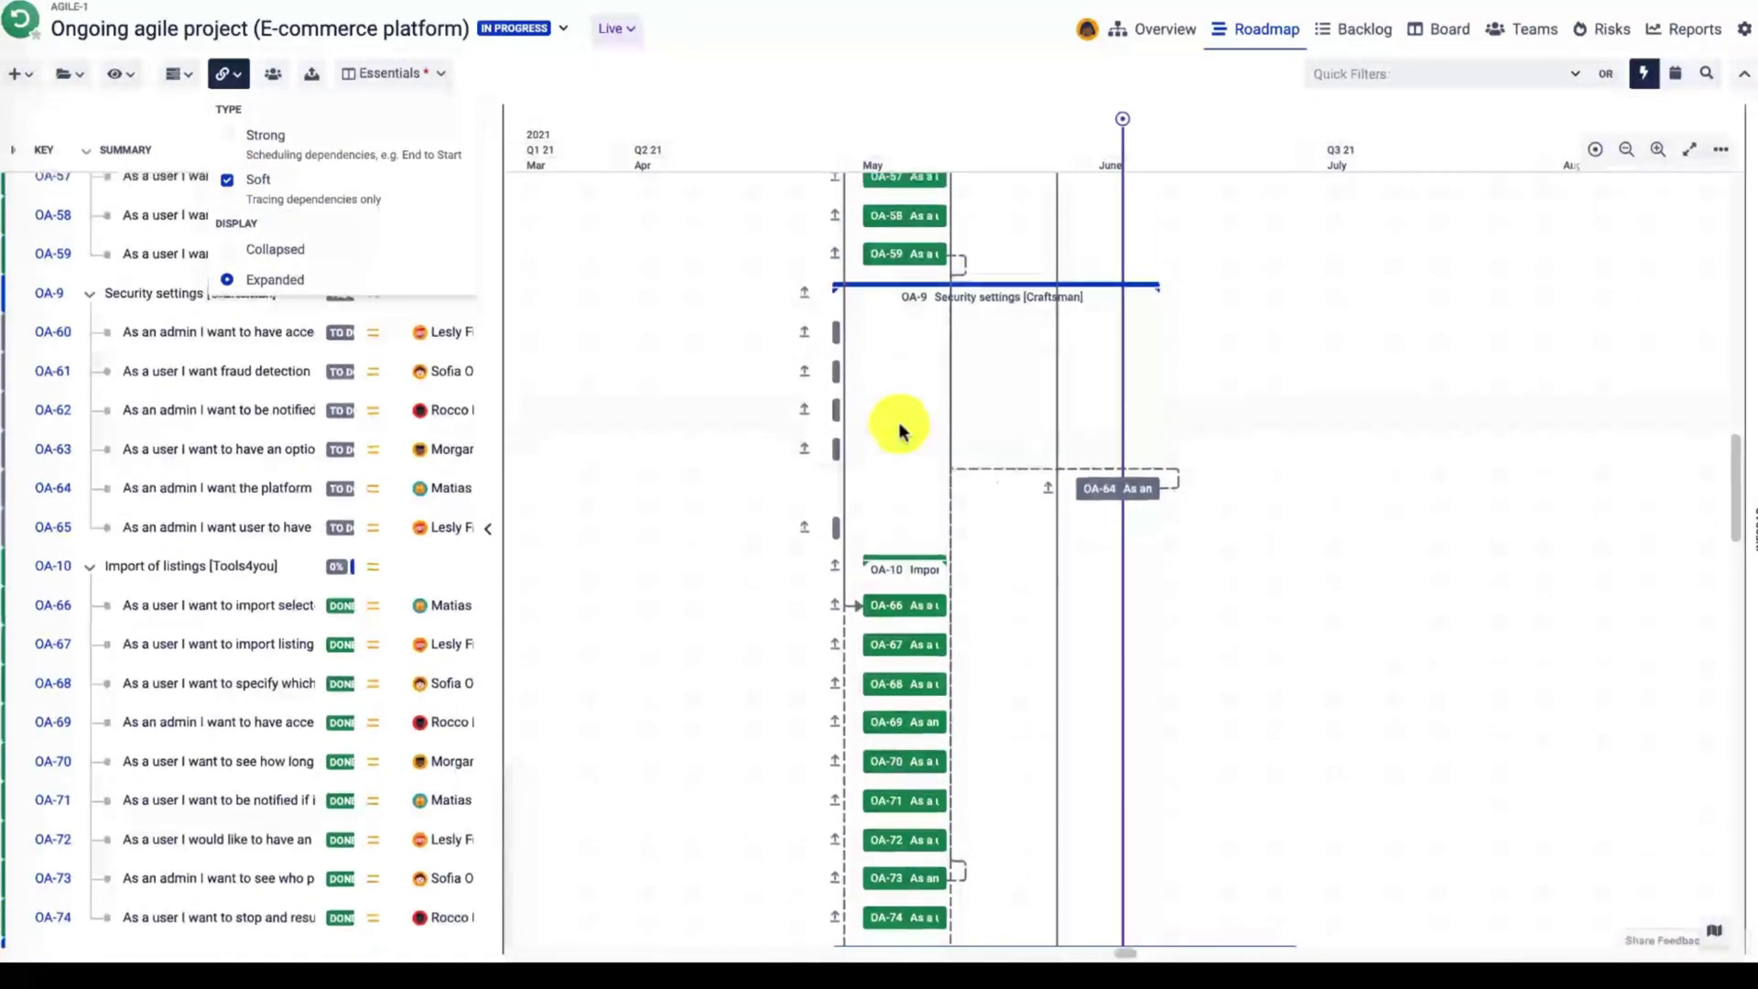
pyautogui.scroll(-2, 898, 426)
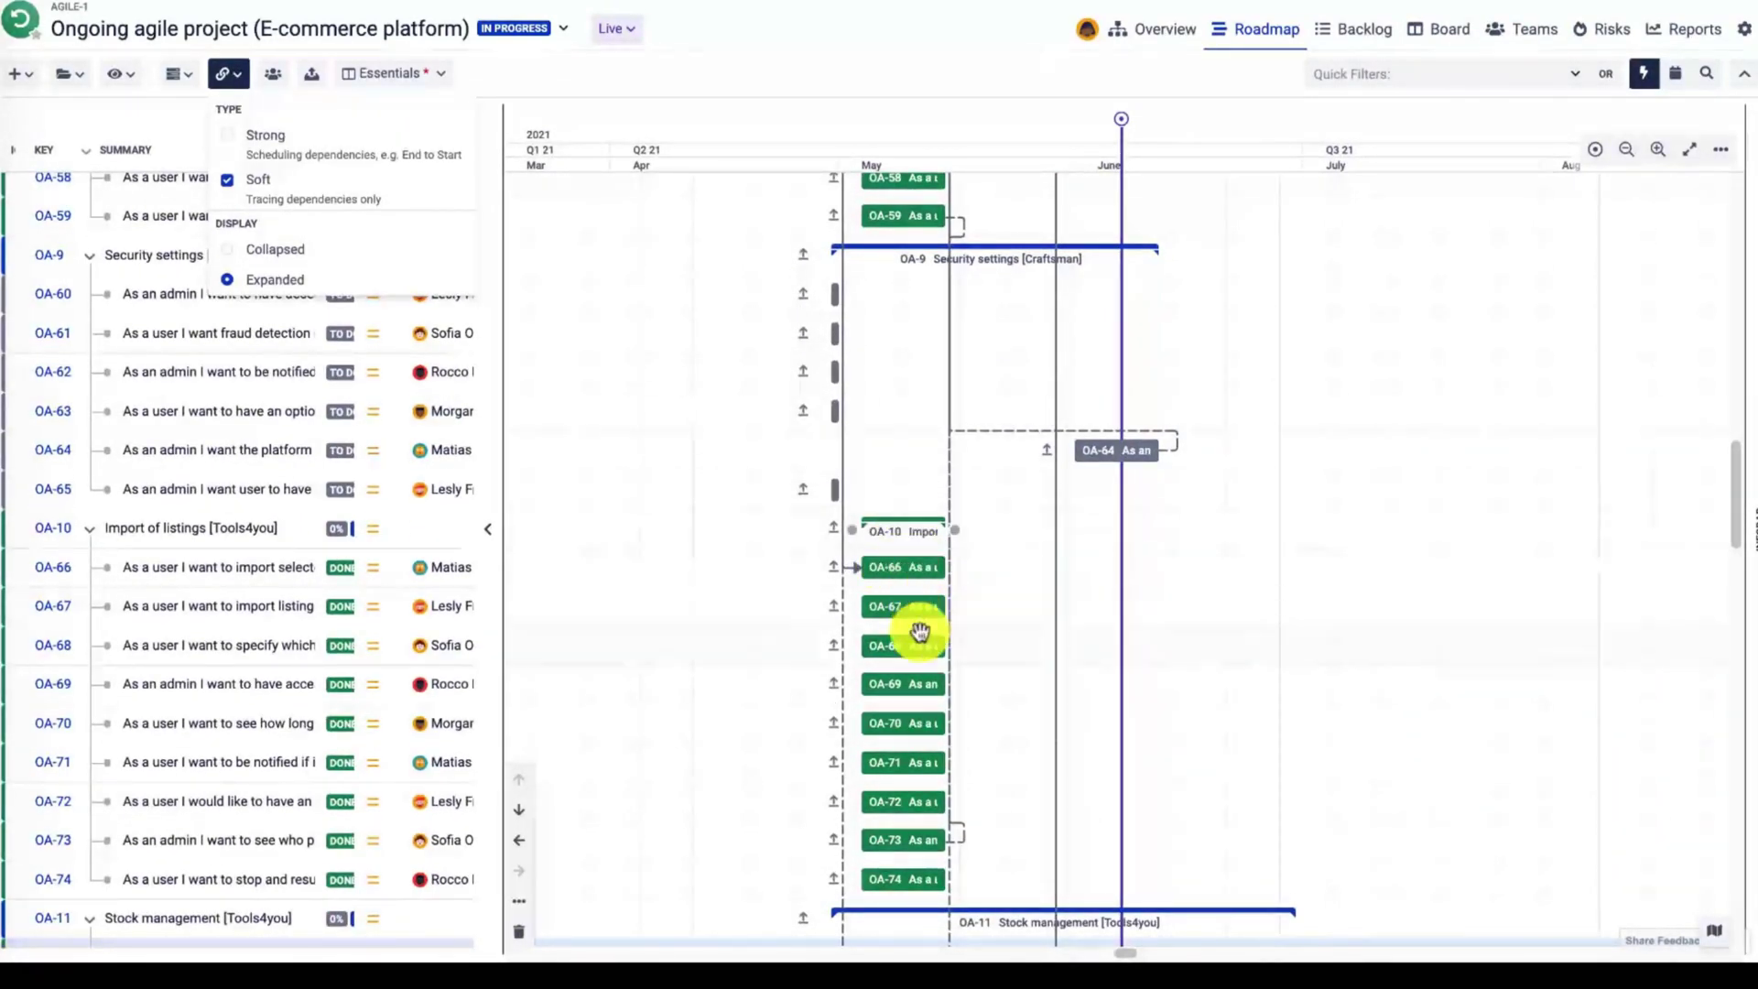
pyautogui.scroll(-12, 947, 641)
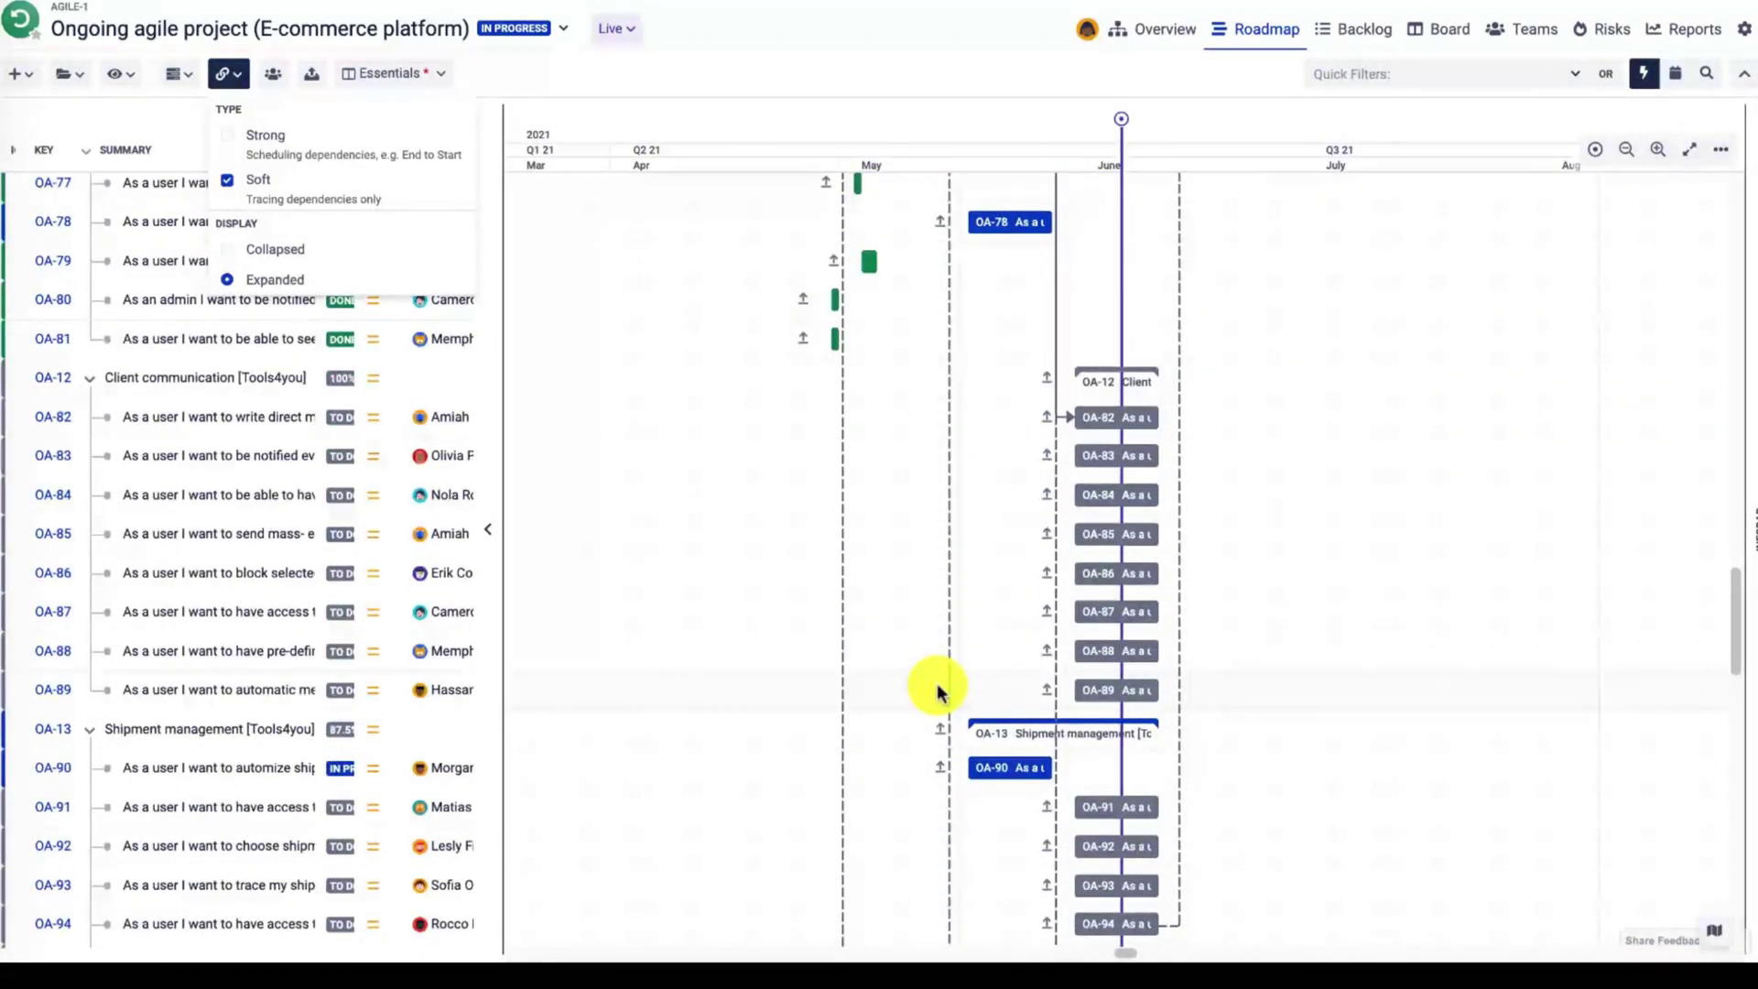
pyautogui.scroll(-10, 937, 688)
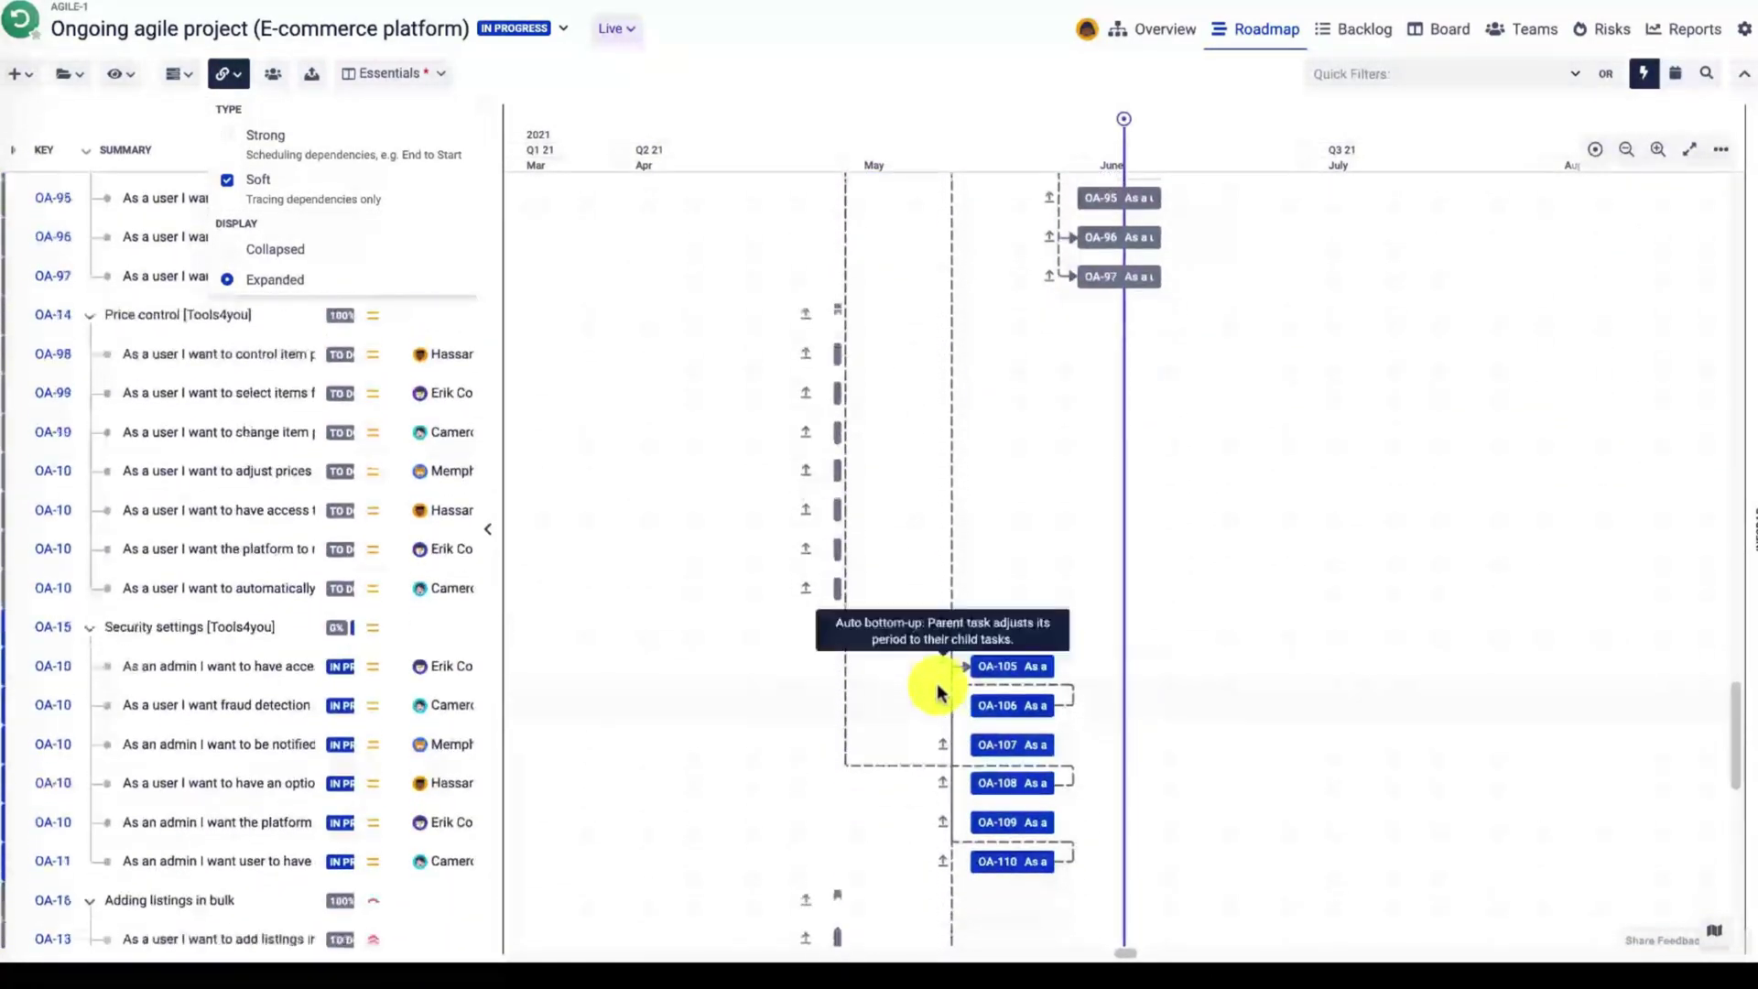
pyautogui.scroll(-1, 939, 689)
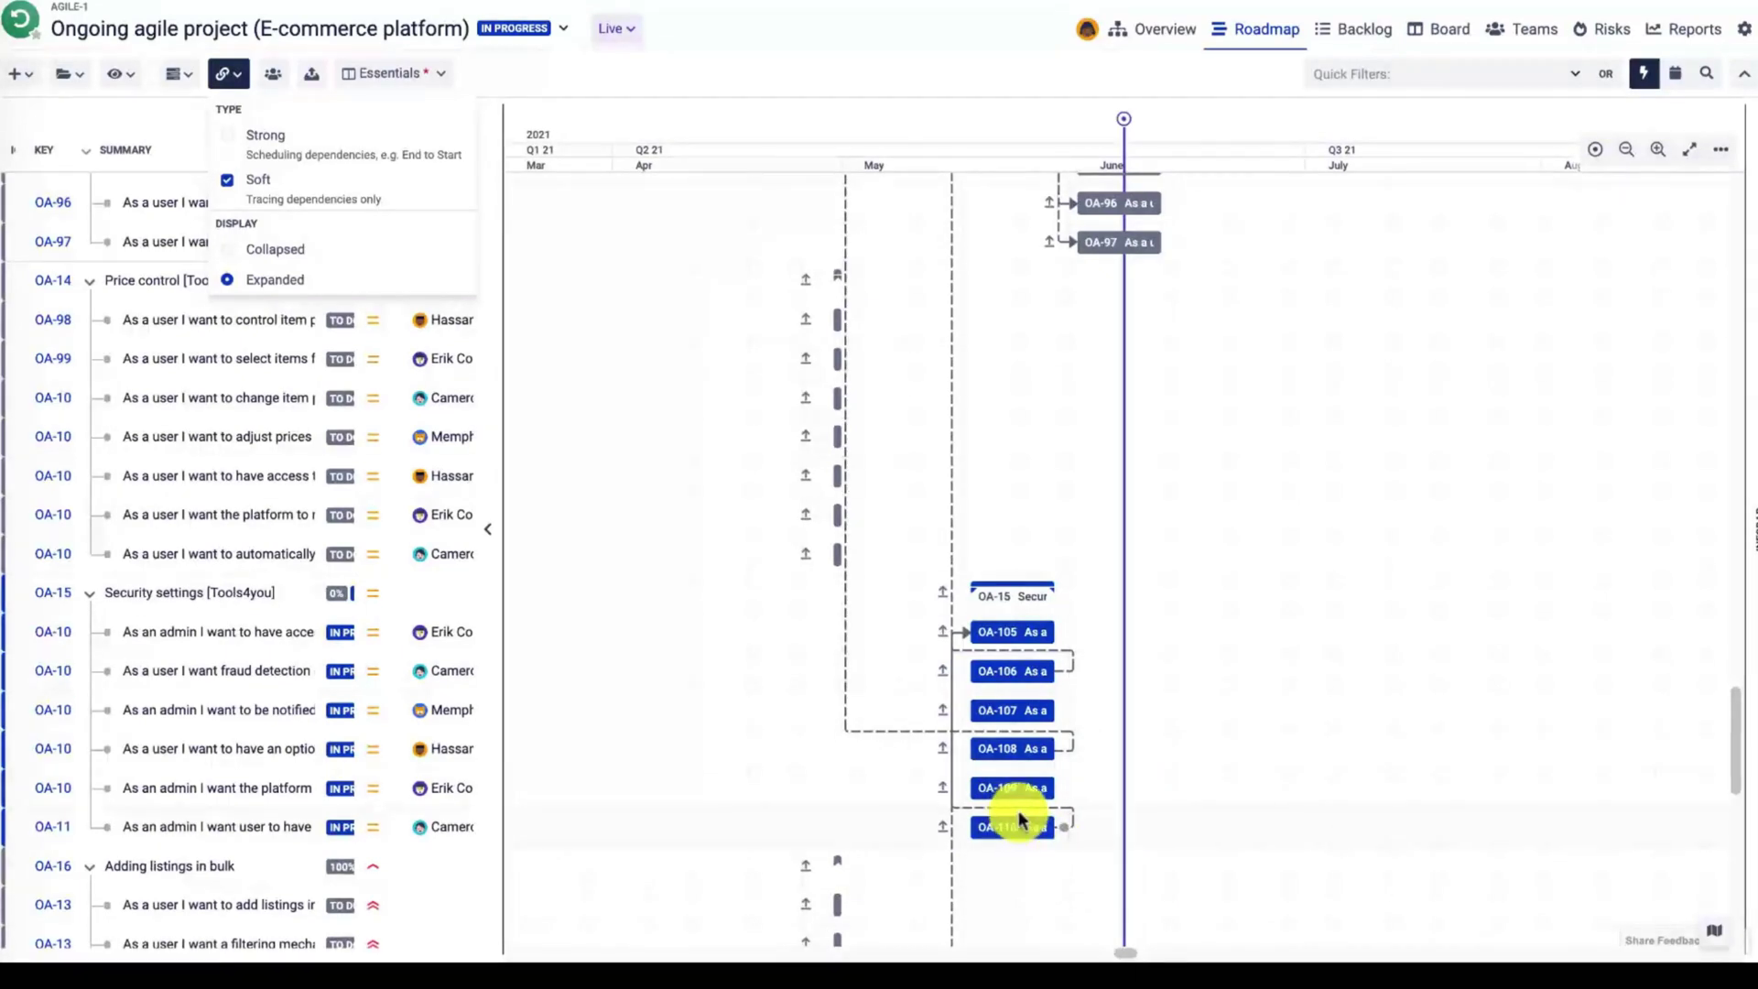
# Move OA-106, OA-105 and OA-110 into July, with OA-110 spanning 02/Jul/21–14/Jul/21.
pyautogui.moveTo(1055, 674); pyautogui.dragTo(1217, 681)
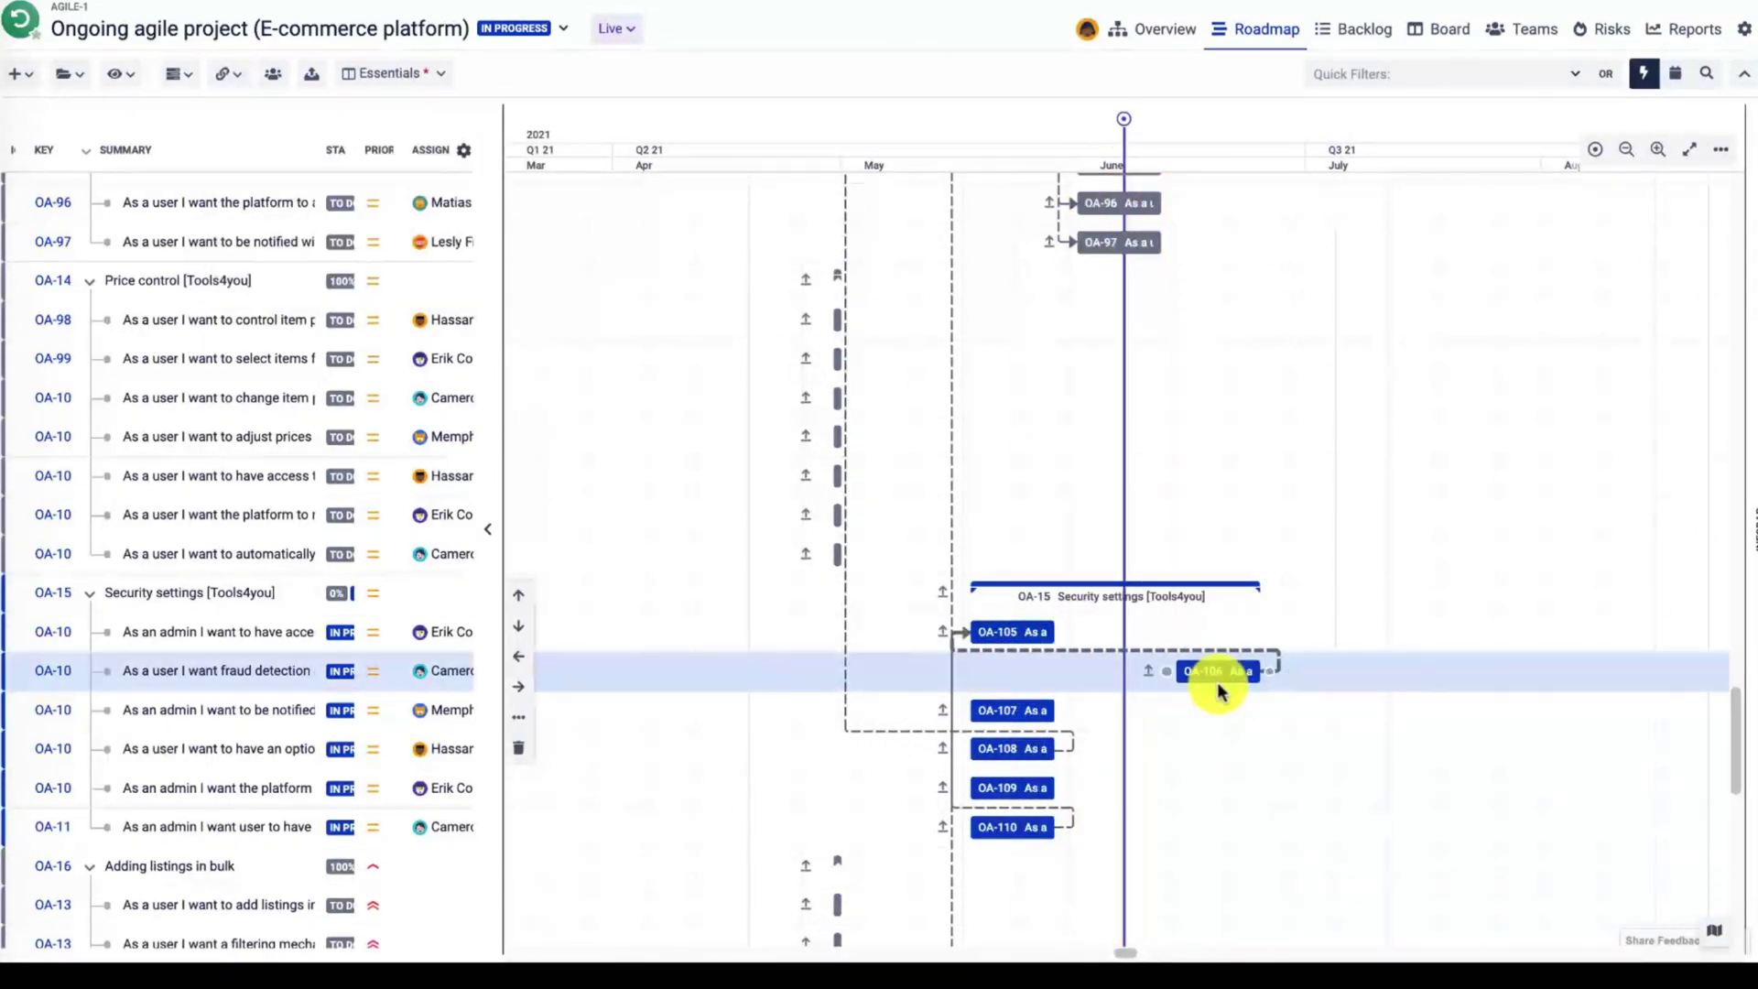
pyautogui.moveTo(987, 632); pyautogui.dragTo(1328, 623)
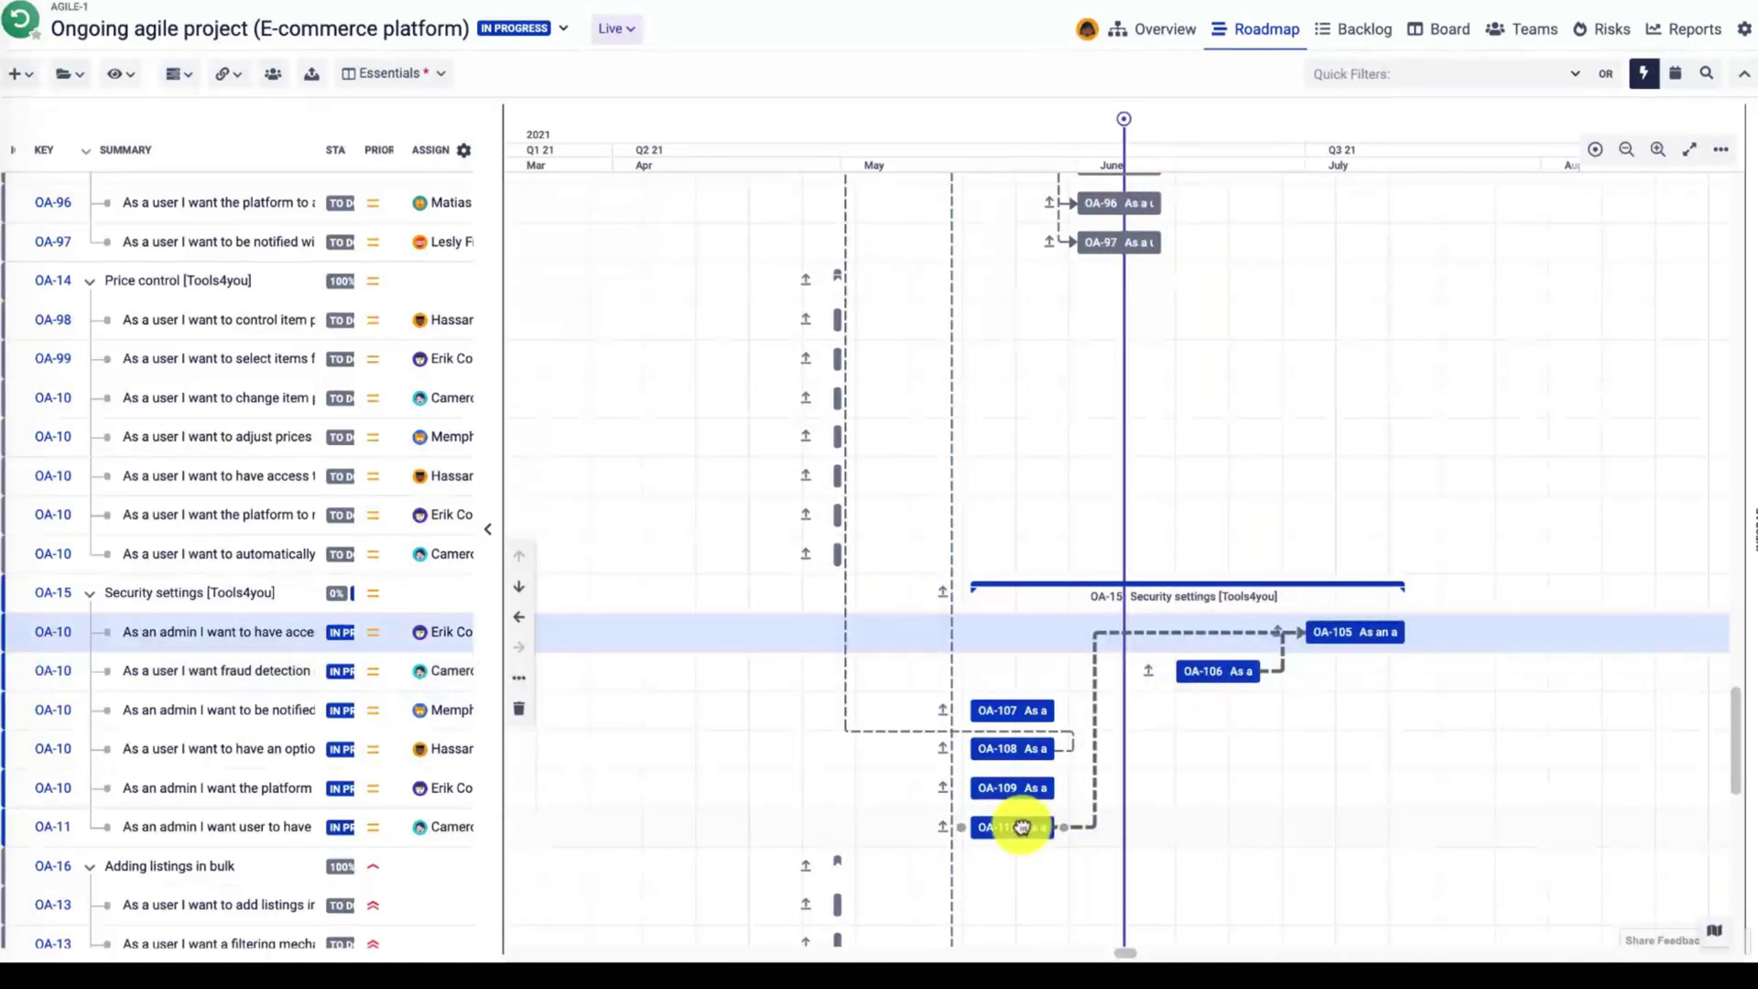
pyautogui.moveTo(1020, 824); pyautogui.dragTo(1362, 817)
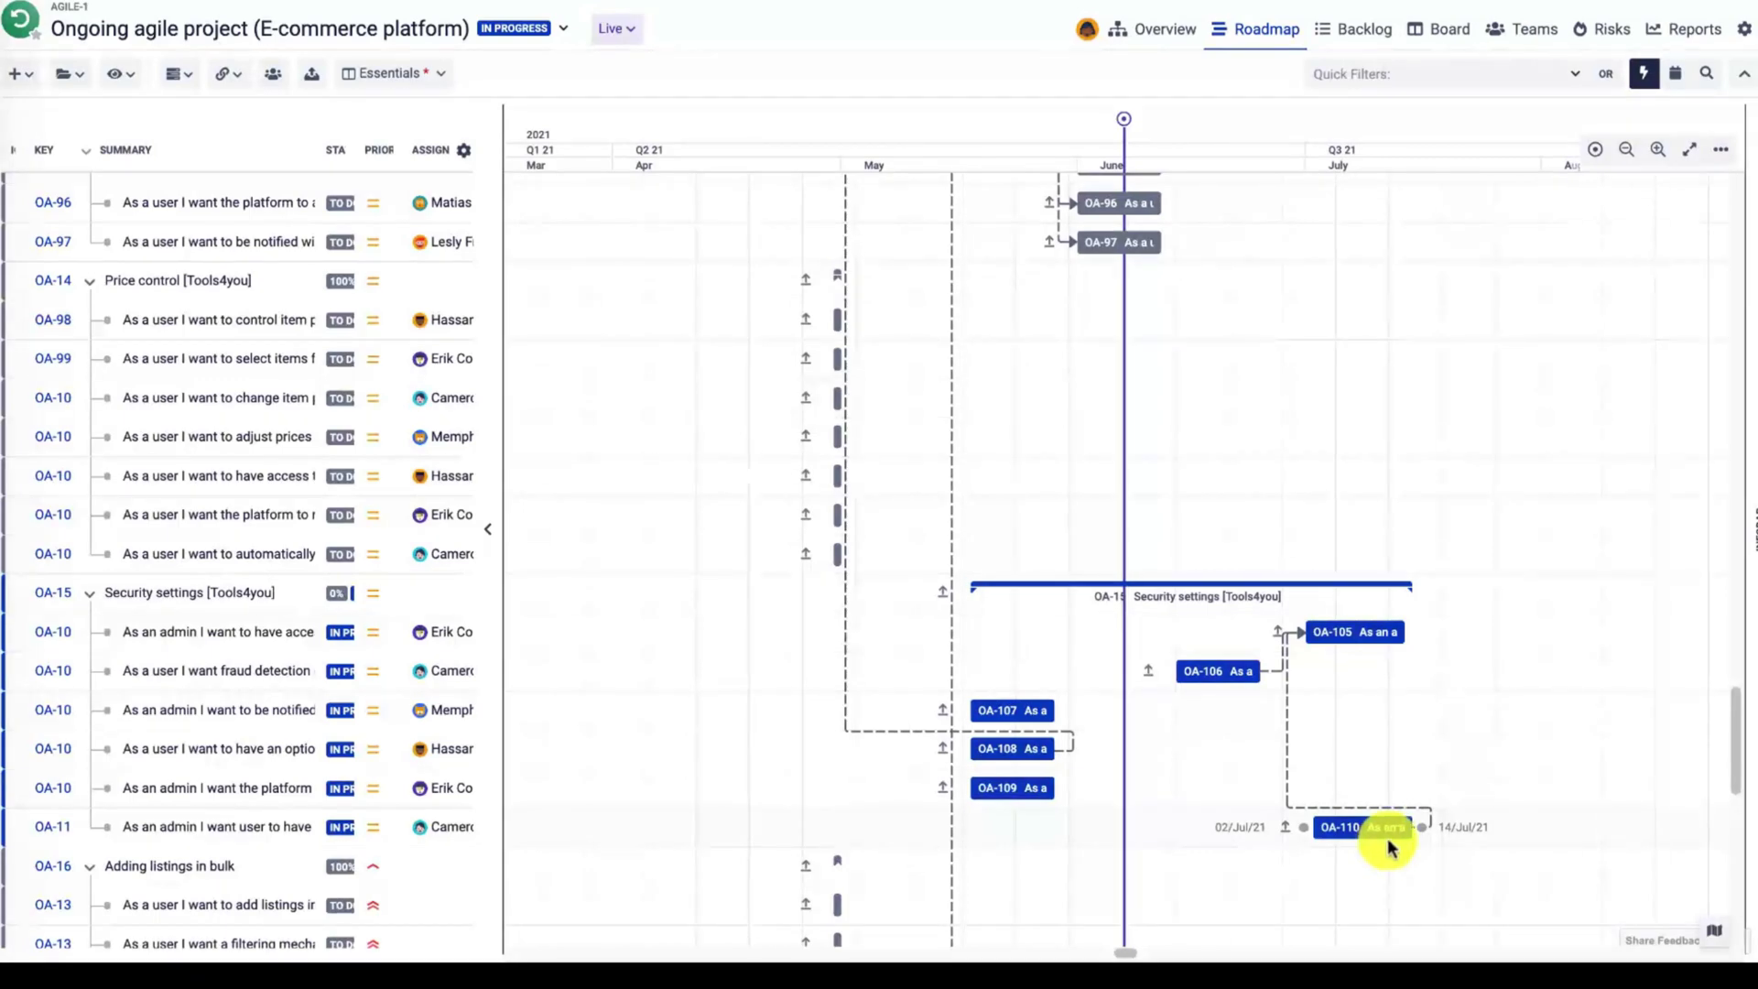
pyautogui.click(1388, 822)
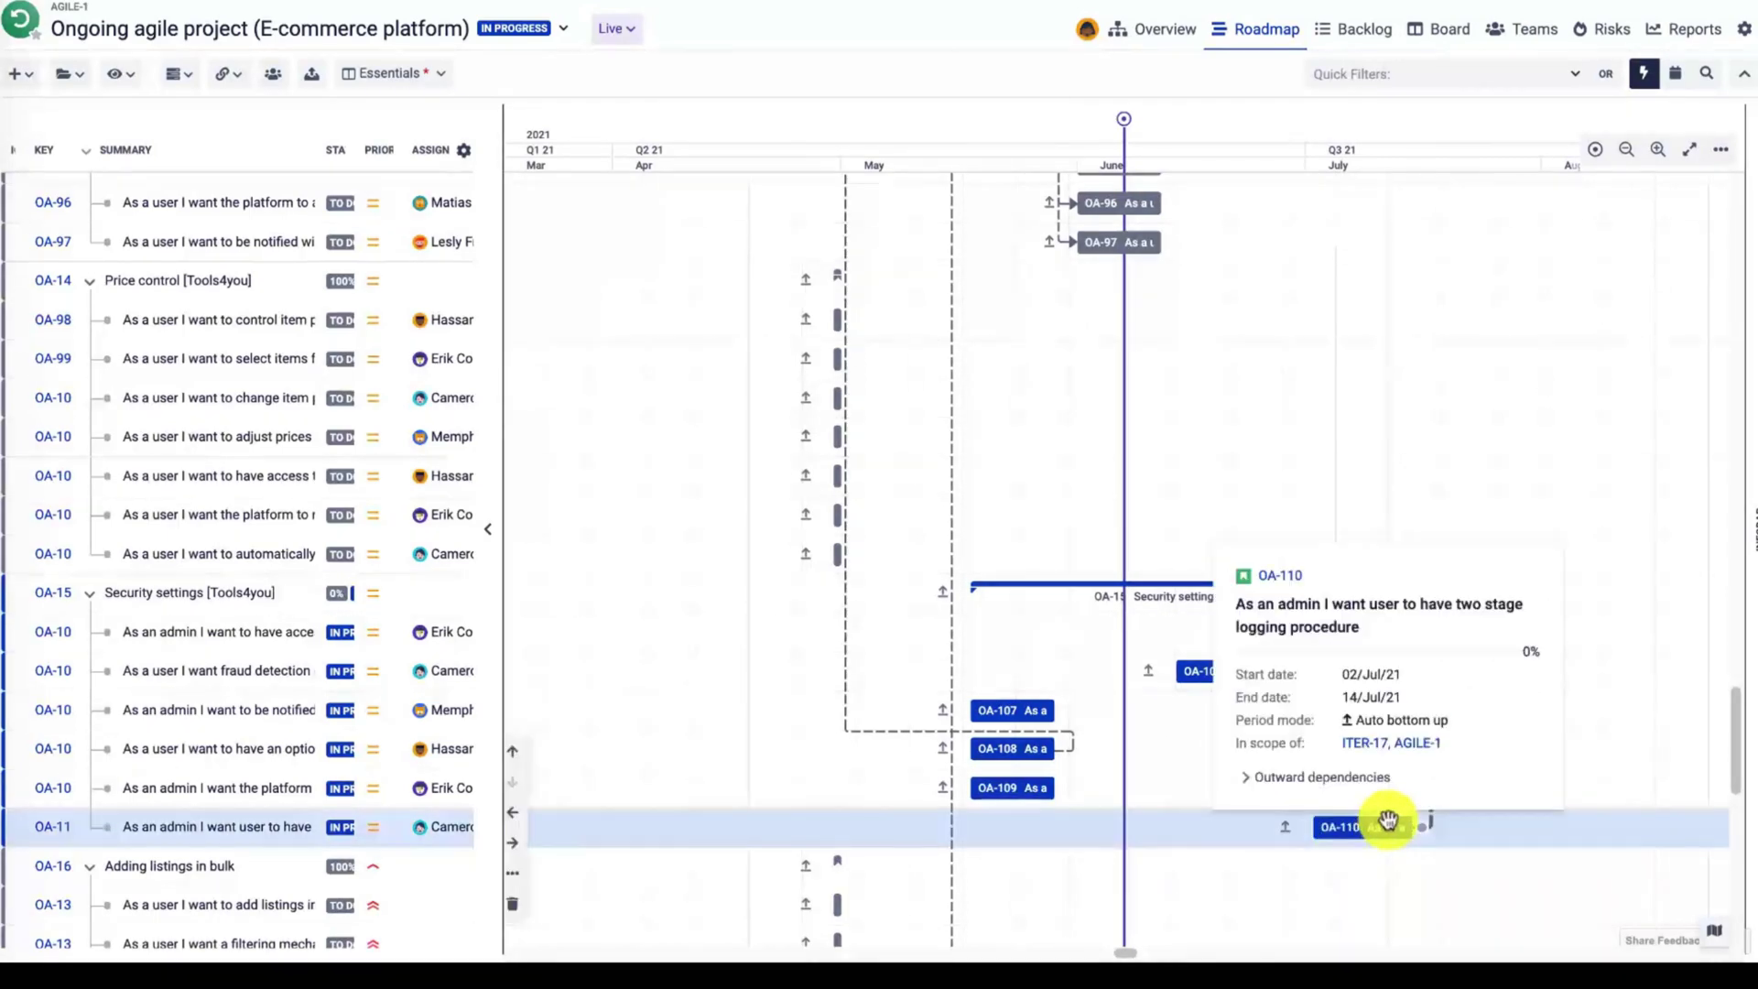
# In the Infobar's End to Start Dependencies, filter by ASAP, Not-ASAP, then All.
pyautogui.click(1748, 535)
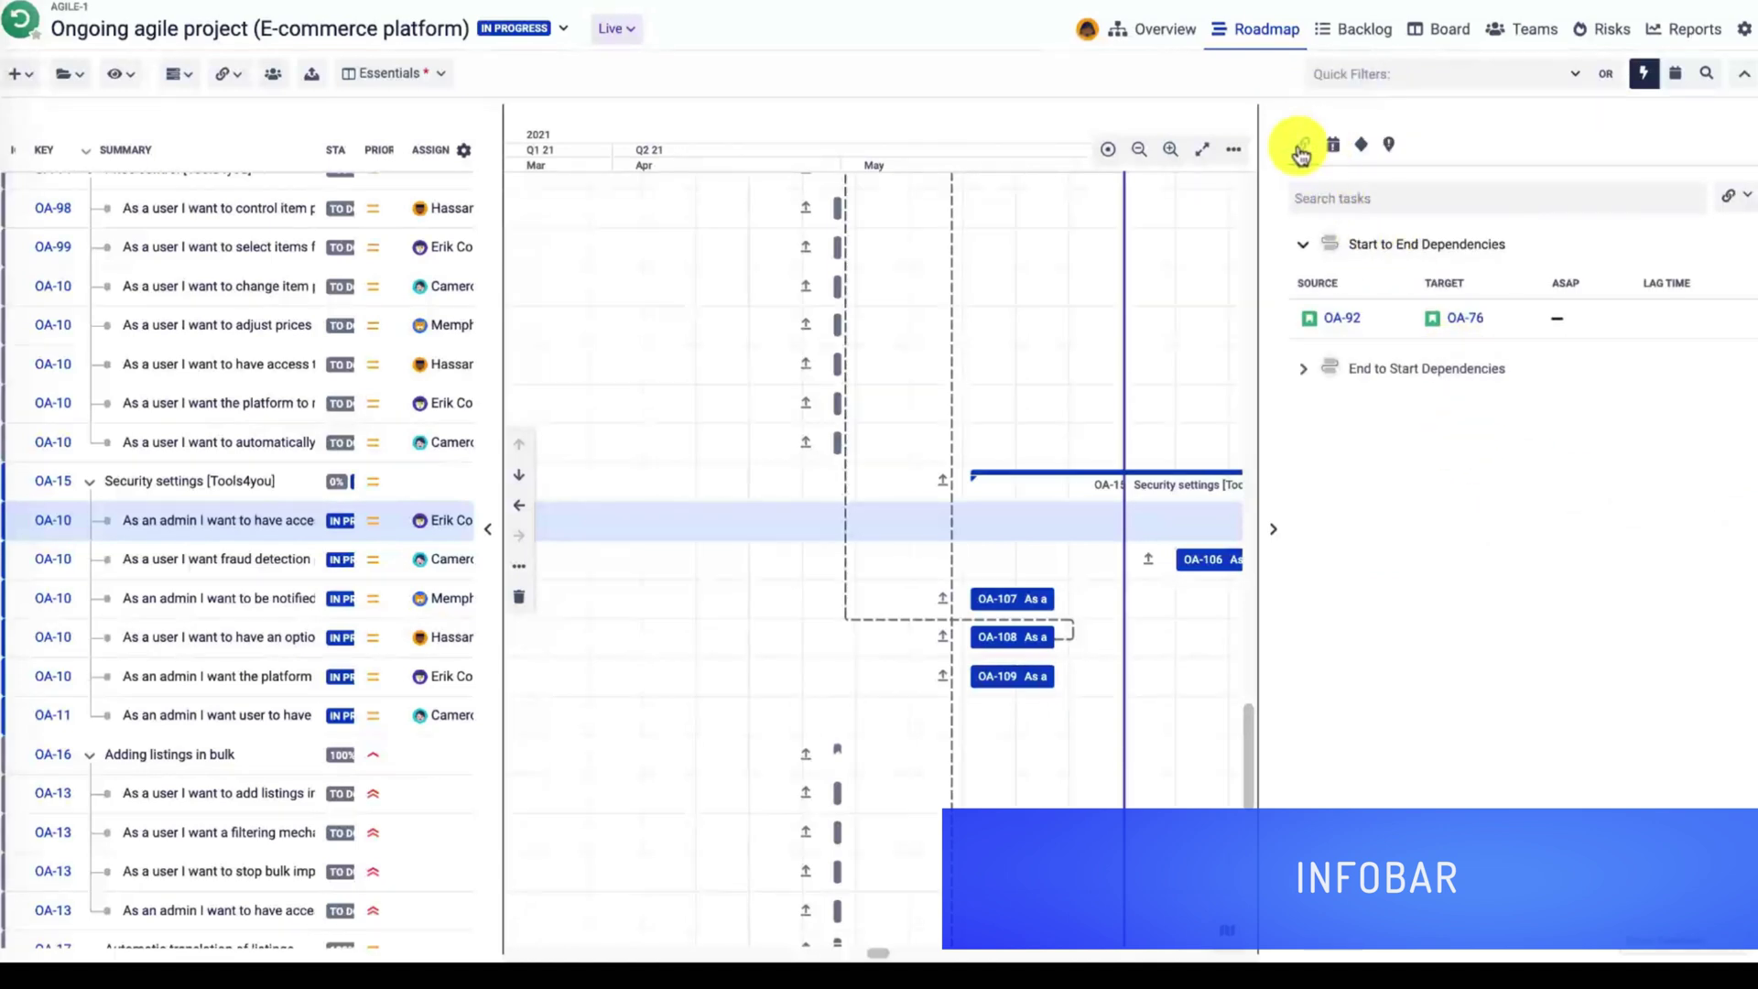
pyautogui.click(1300, 371)
pyautogui.click(1735, 199)
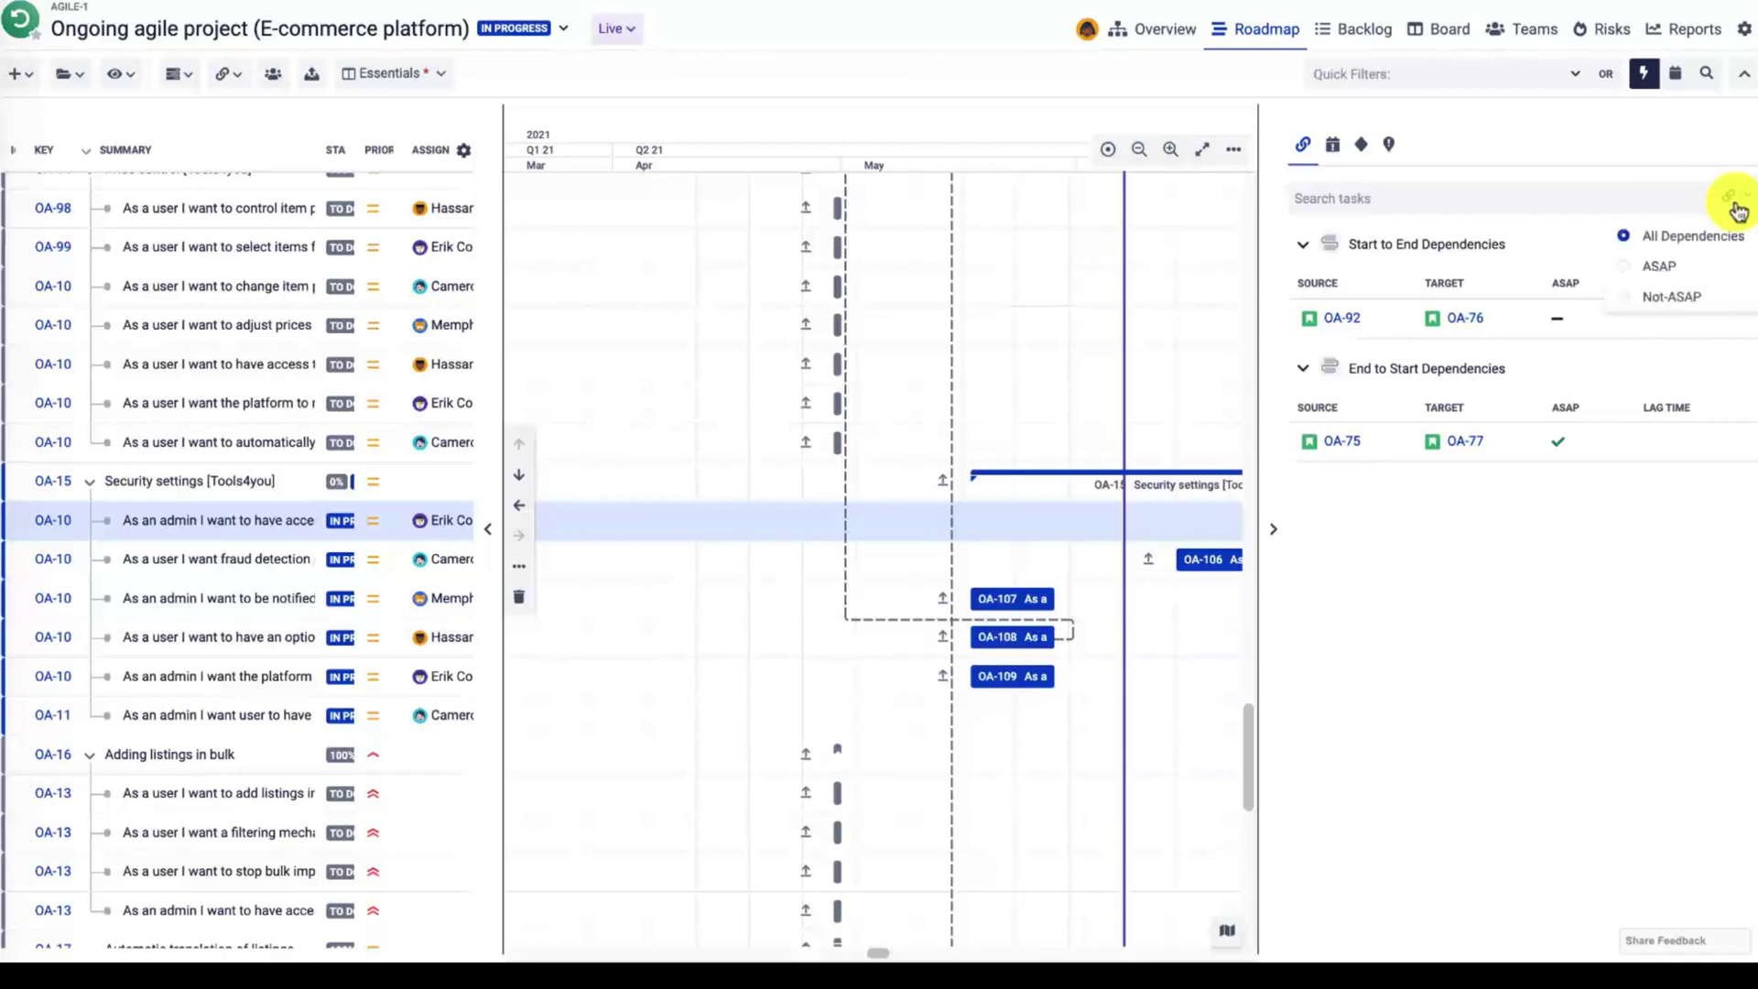
pyautogui.click(1648, 269)
pyautogui.click(1646, 295)
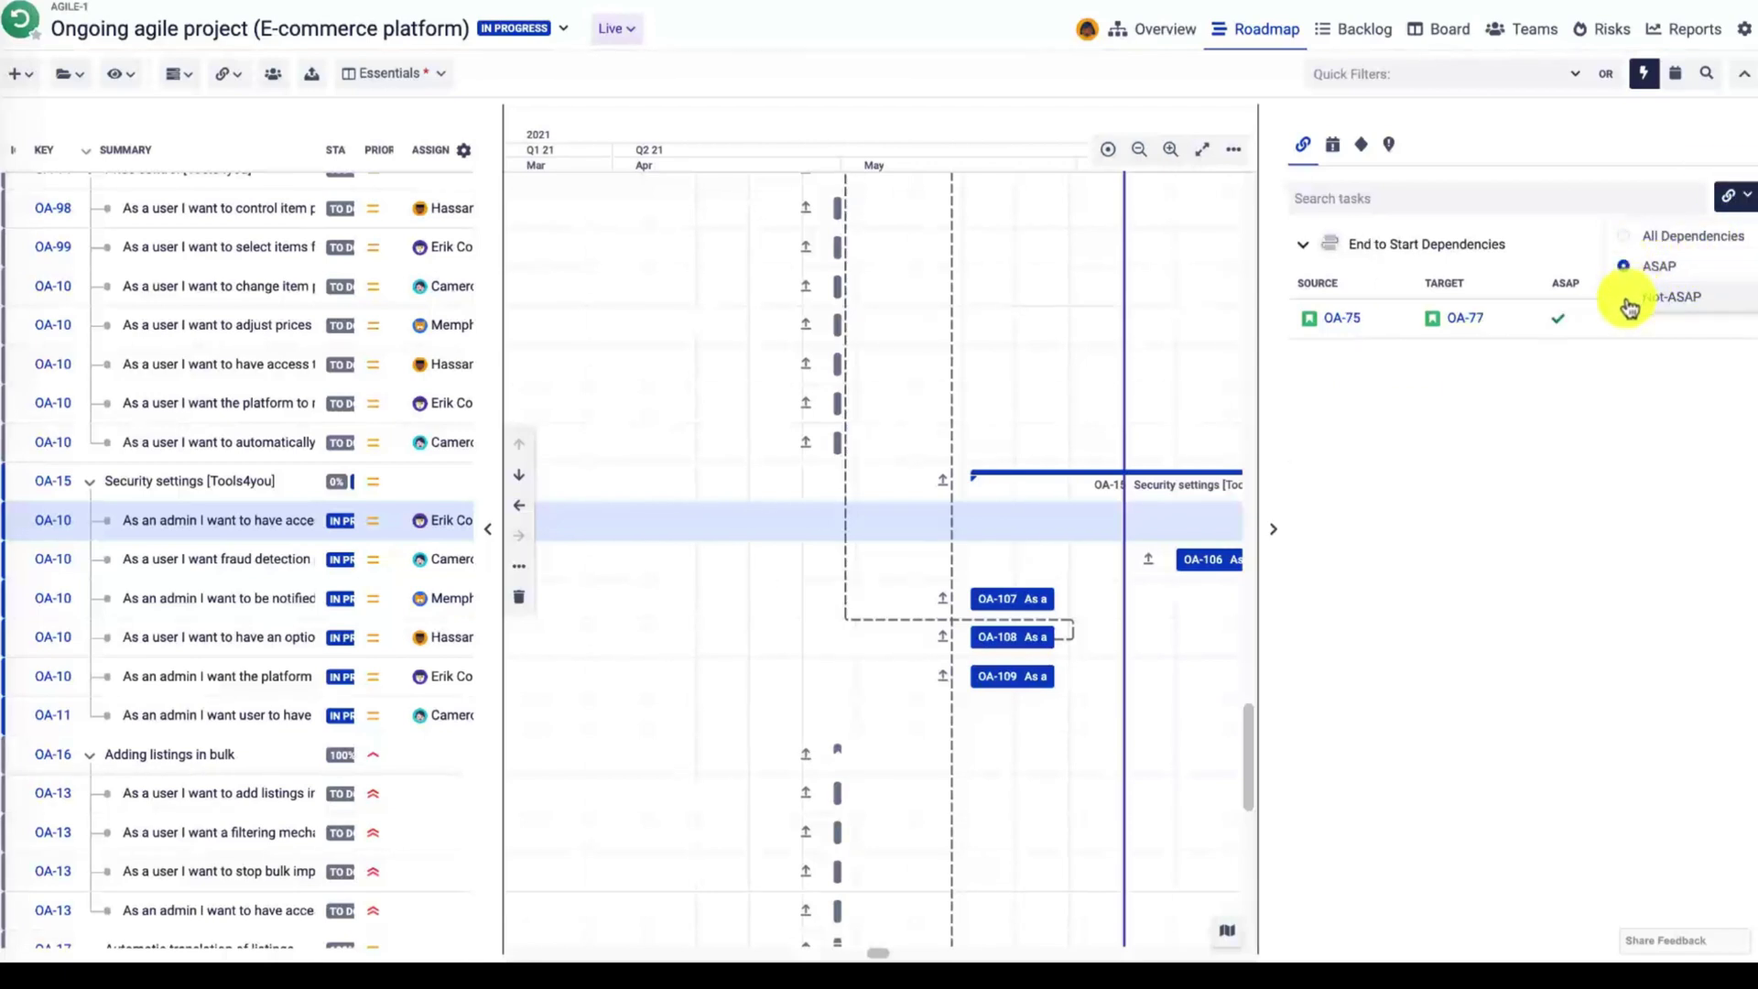
pyautogui.click(1631, 236)
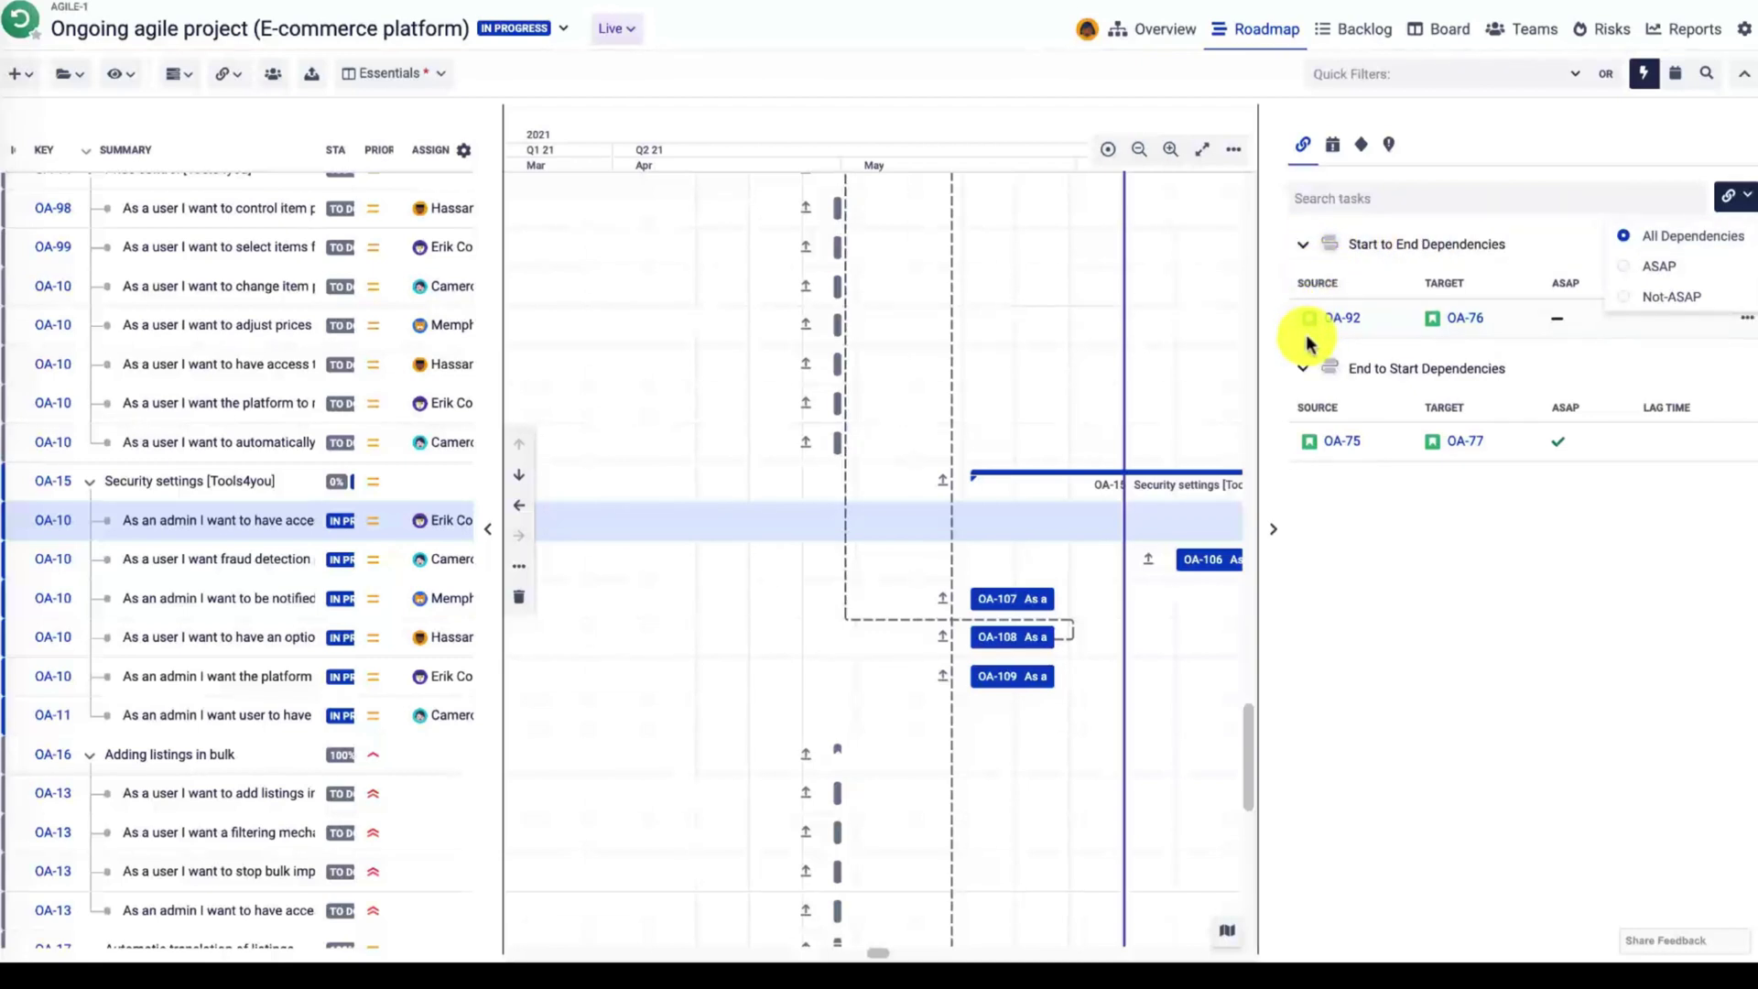
# Show strong dependency lines and hide soft ones via the Links dropdown.
pyautogui.click(229, 73)
pyautogui.click(229, 137)
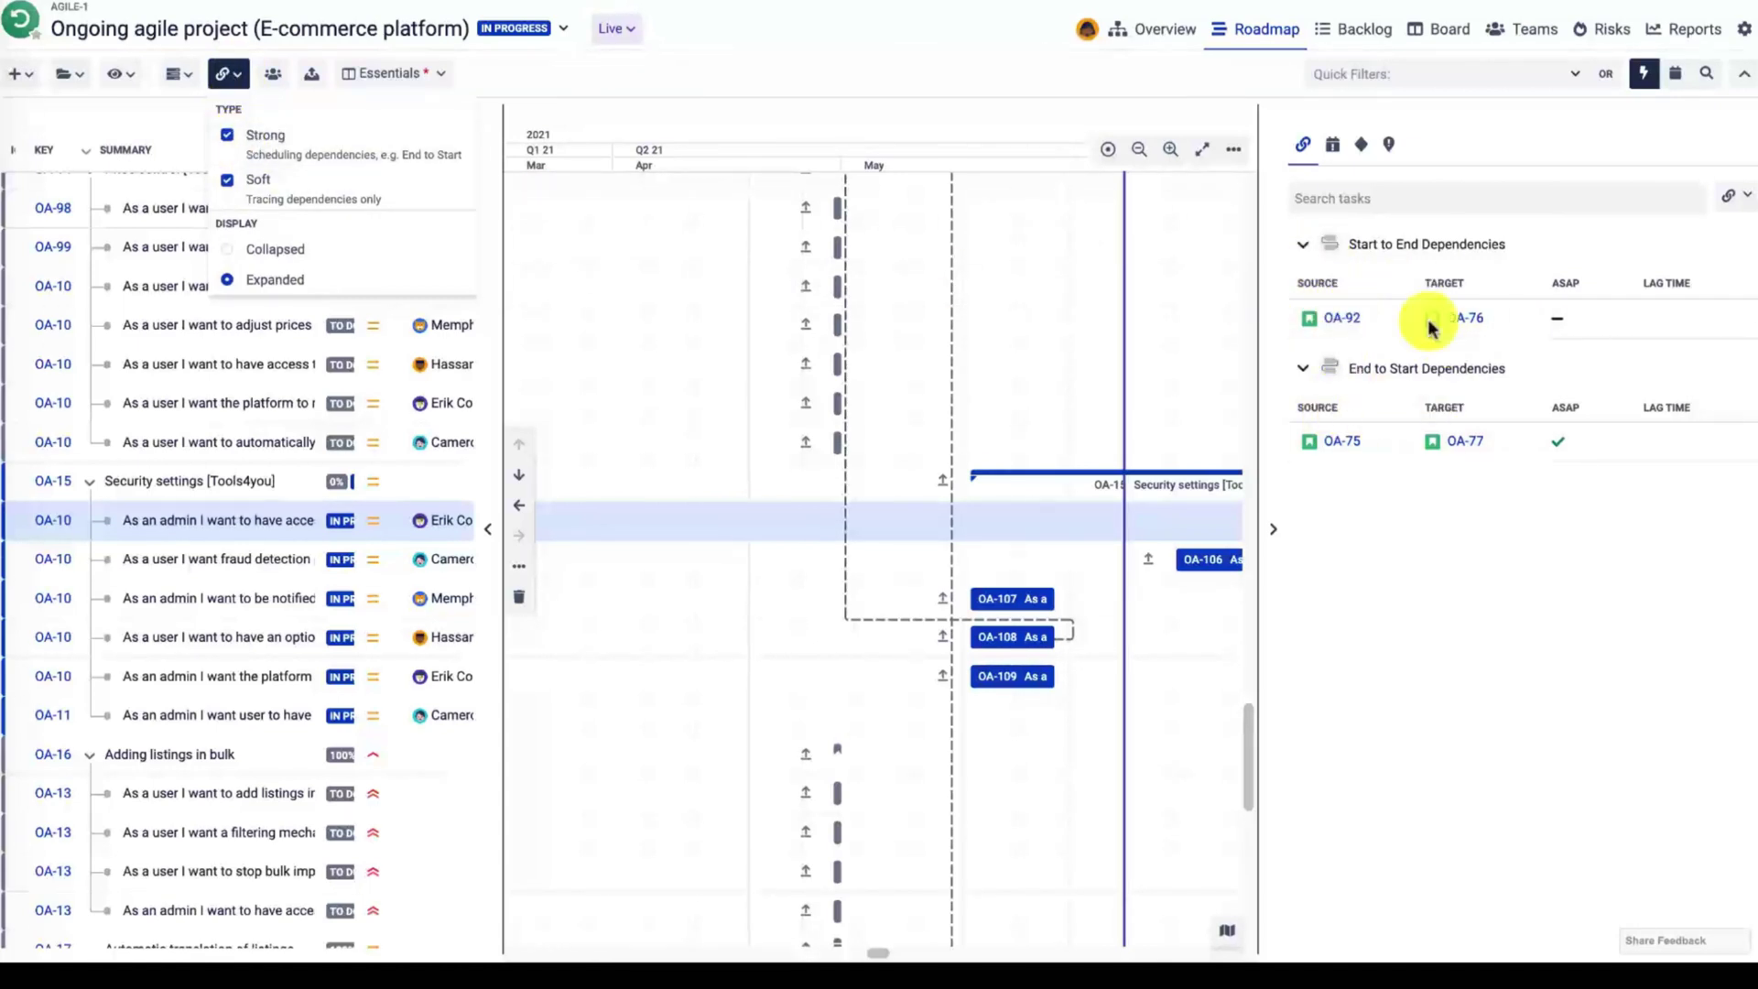
pyautogui.click(227, 182)
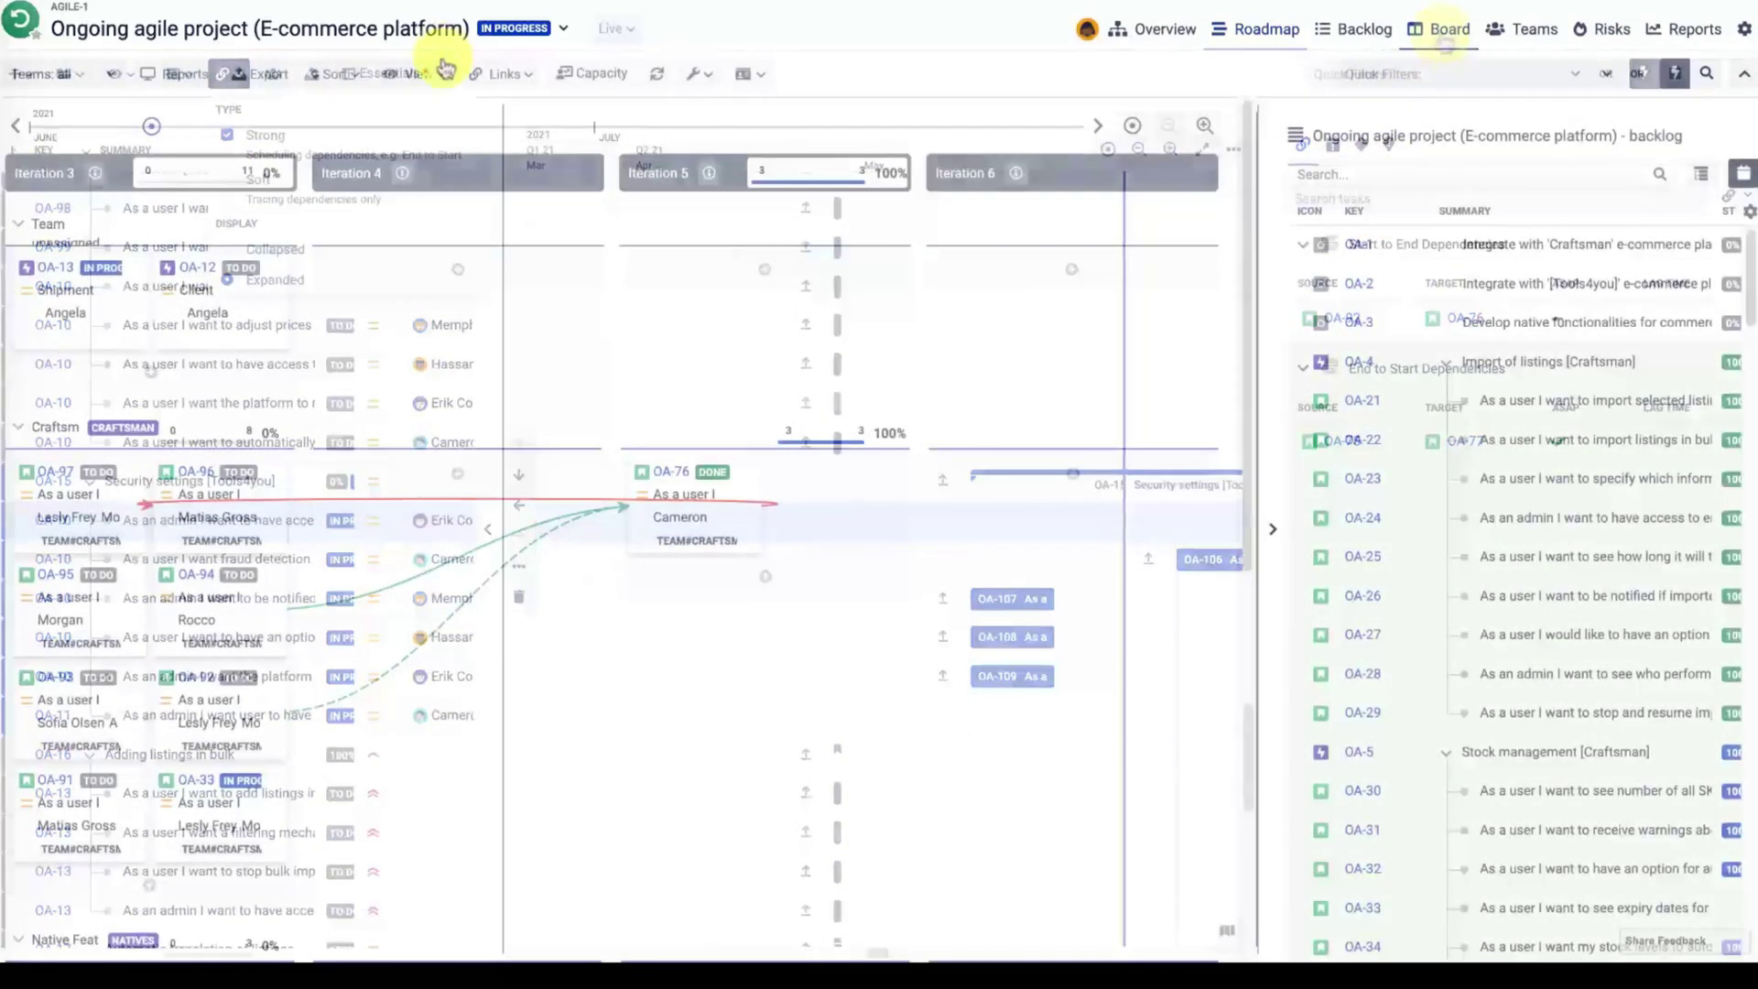
# Enable 'Show tasks with dependencies only' on the Board and step back to Iteration 2.
pyautogui.click(434, 72)
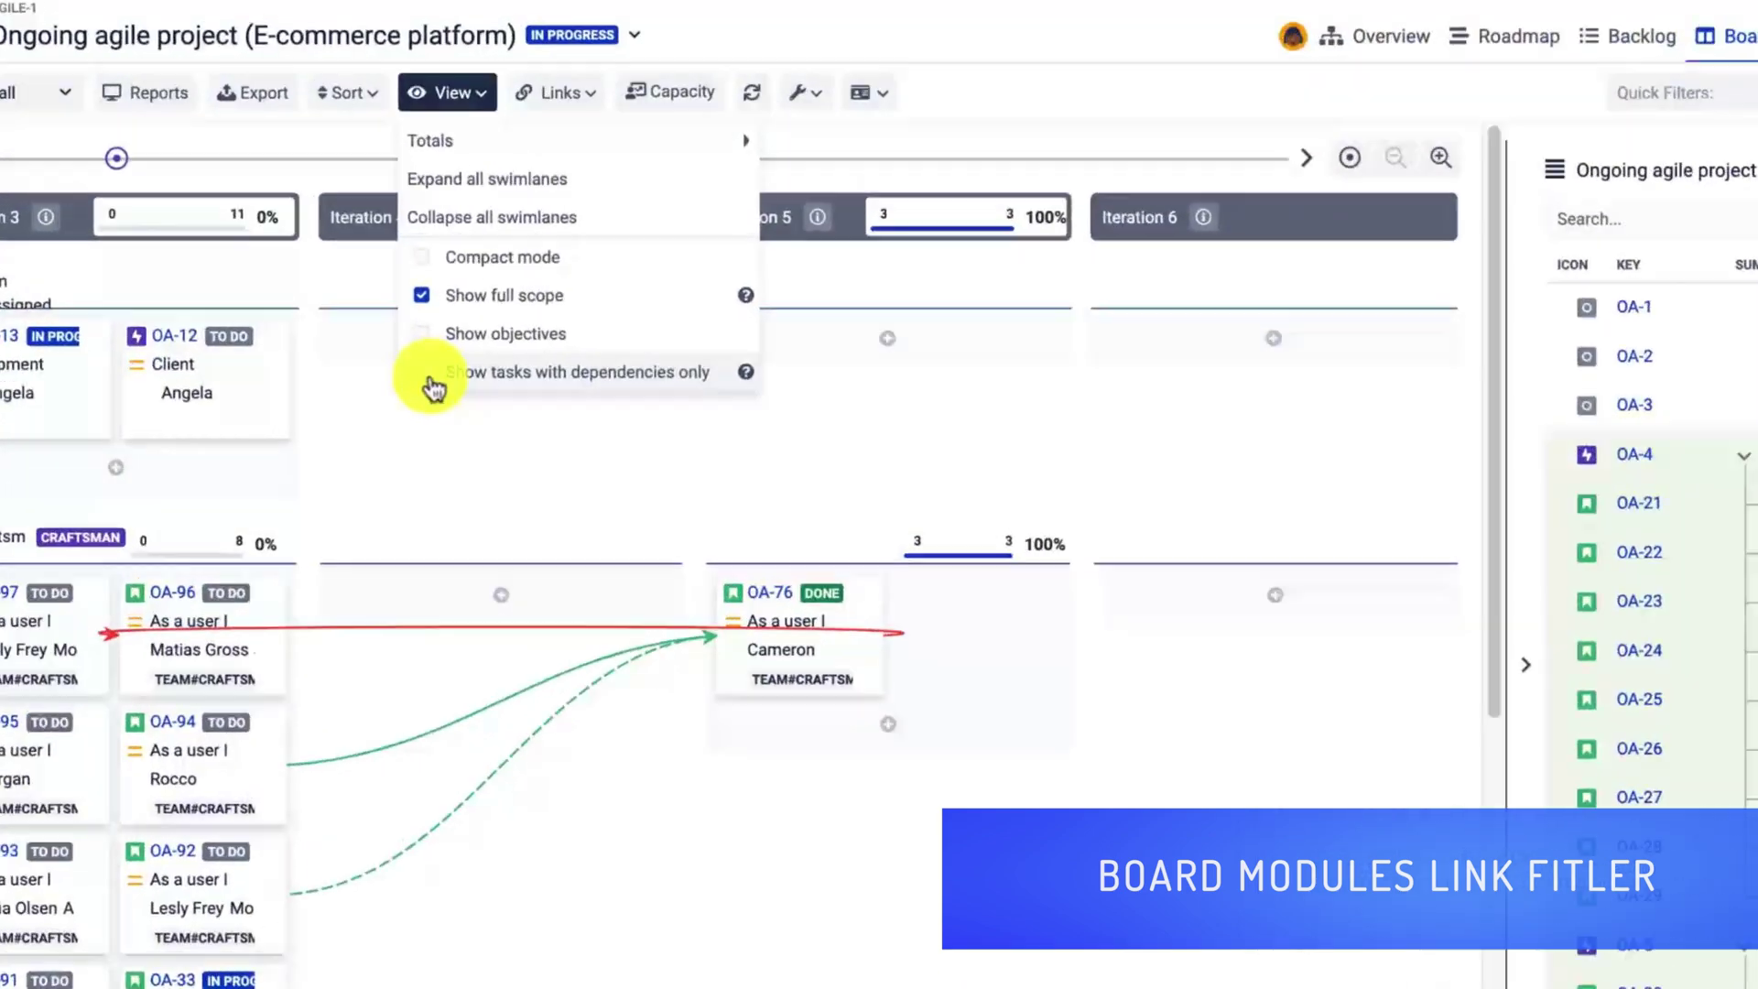
pyautogui.click(399, 301)
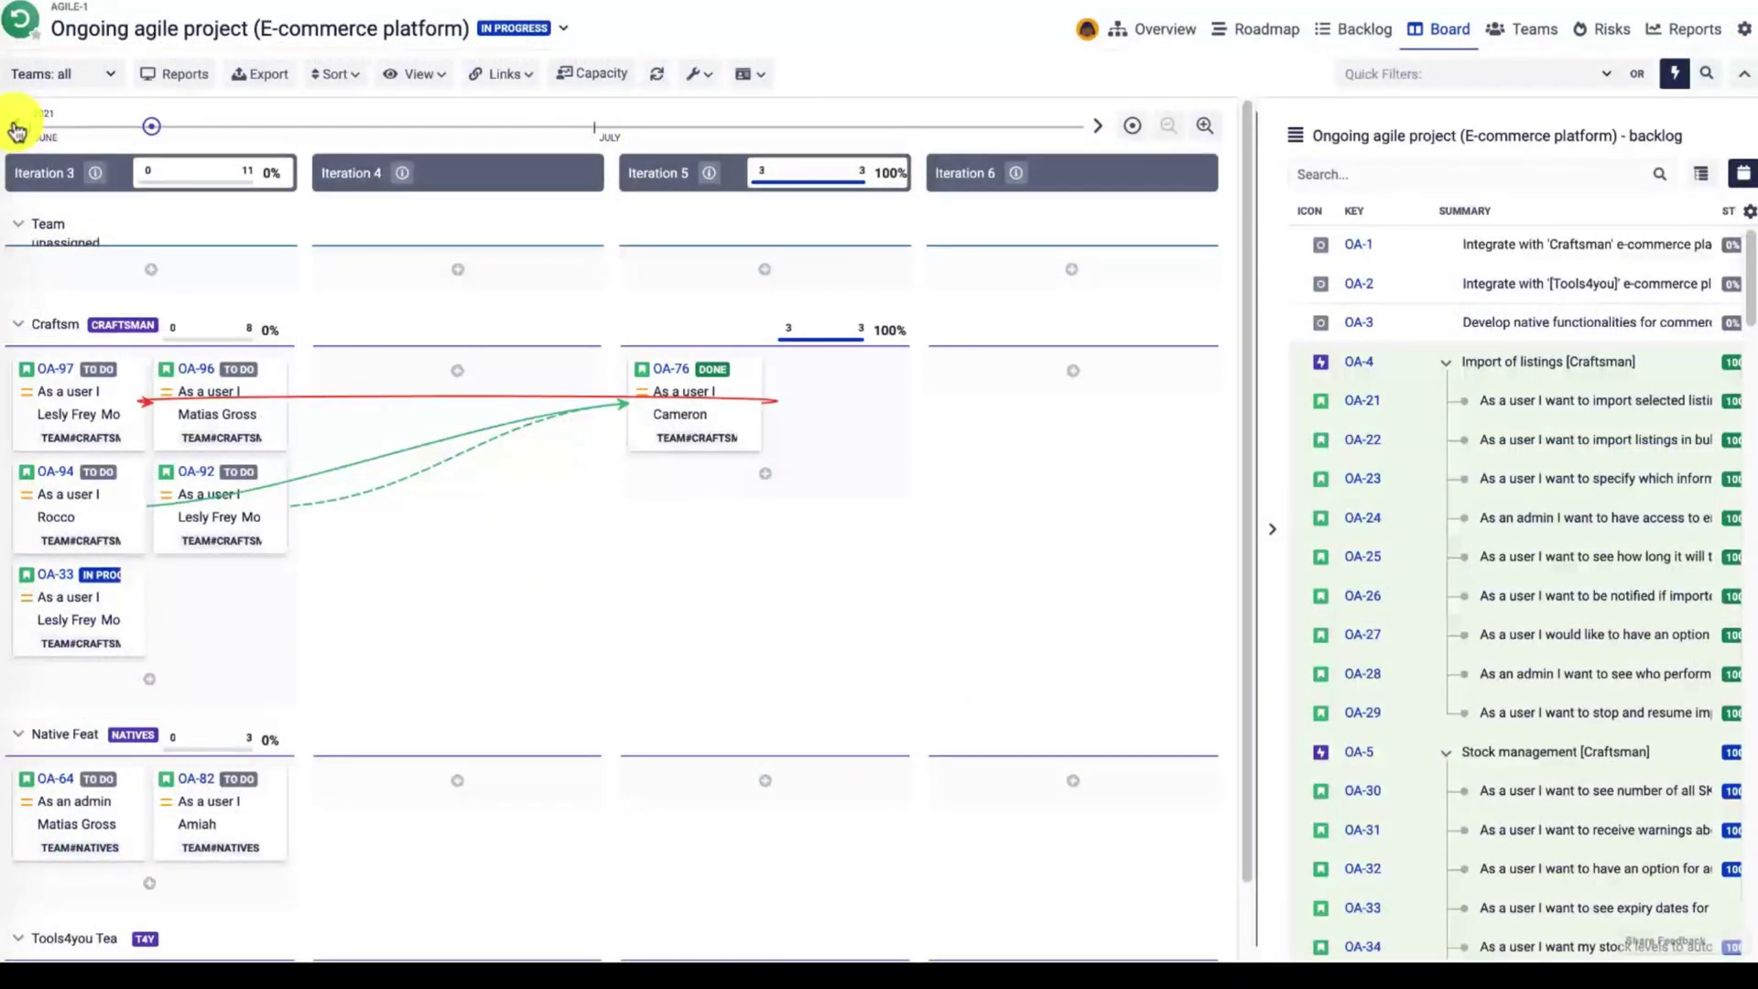
pyautogui.click(17, 131)
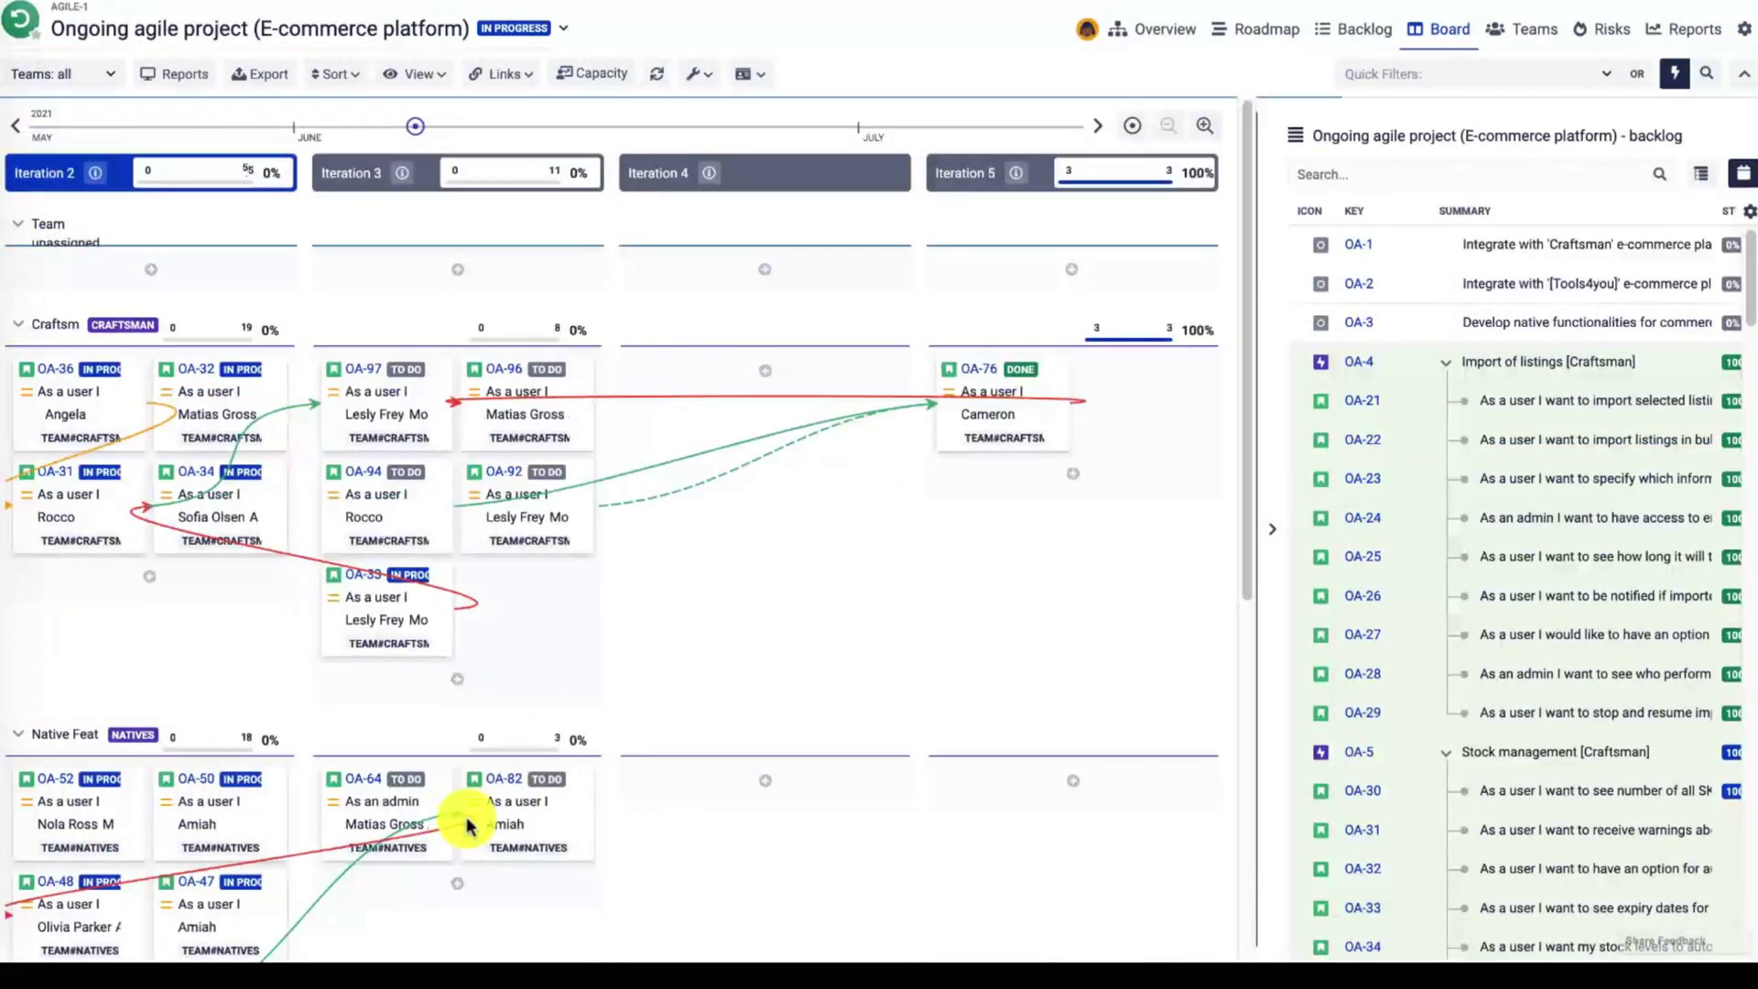